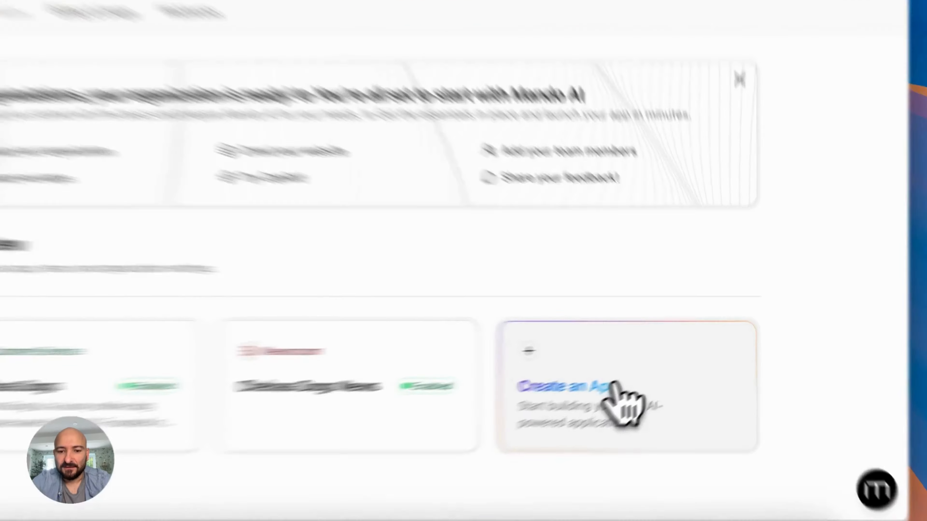
Start a new app from the Create an App card on the Chelsea Dogs dashboard
{"action": "left_click", "coordinate": [655, 369]}
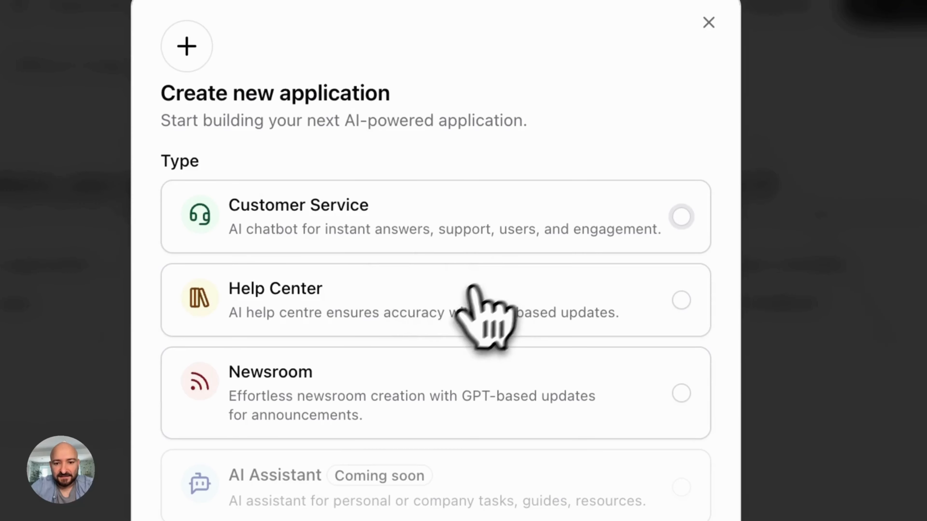
Choose Help Center and enter title 'Cheslea dogs' and description 'Chelsea dogs help center'
{"action": "left_click", "coordinate": [443, 306]}
{"action": "scroll", "coordinate": [442, 306], "scroll_direction": "down", "scroll_amount": 10}
{"action": "left_click", "coordinate": [287, 230]}
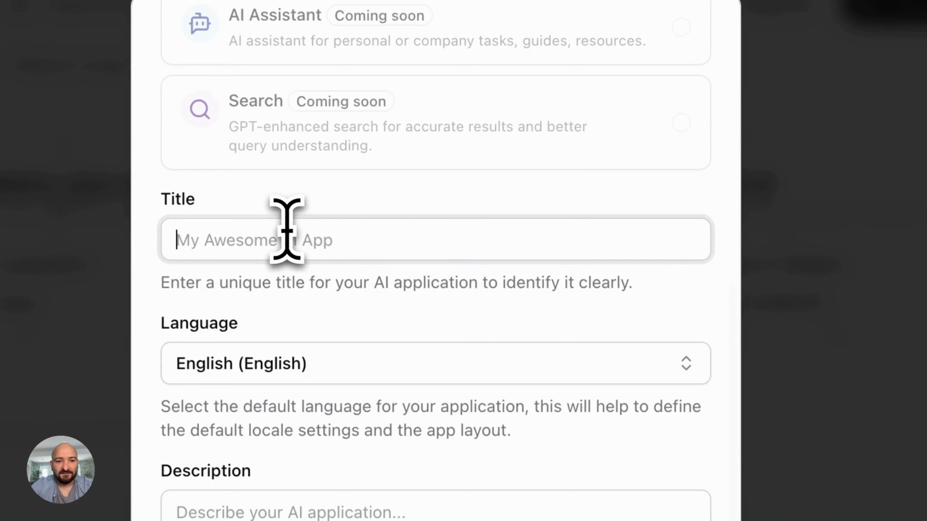
{"action": "type", "text": "Ches"}
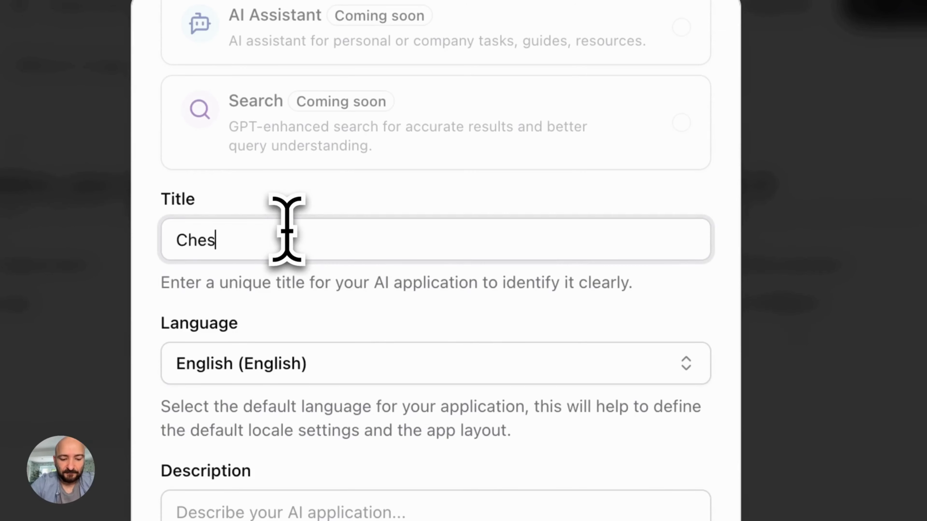
{"action": "type", "text": "lea dogs"}
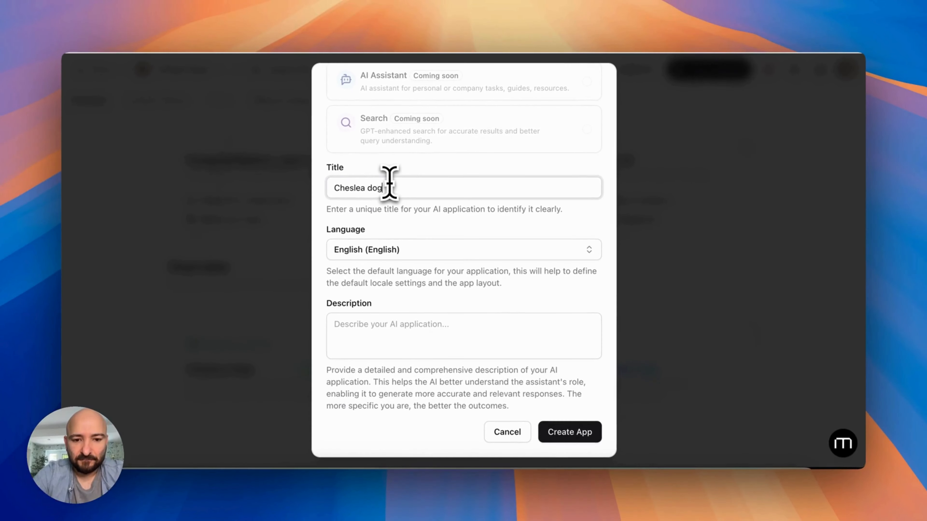
{"action": "left_click", "coordinate": [383, 339]}
{"action": "type", "text": "Ch"}
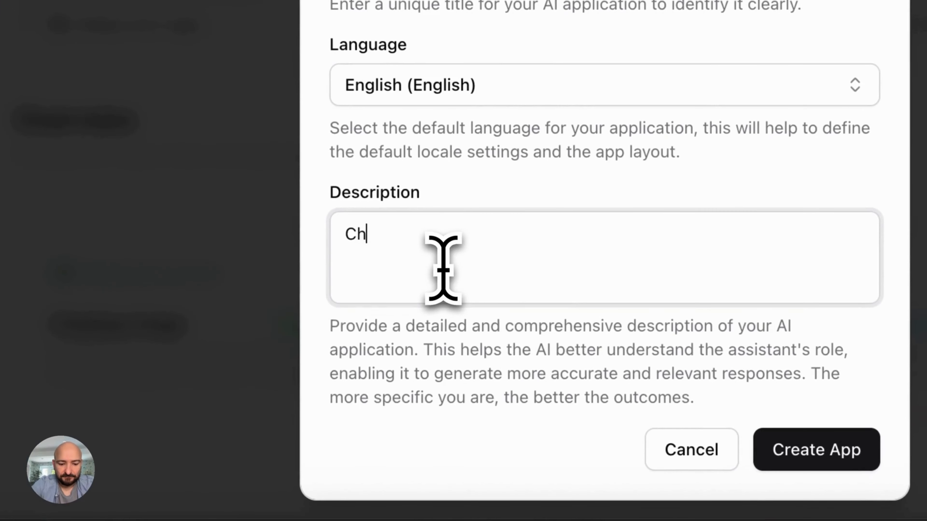
{"action": "type", "text": "elsea dogs help center"}
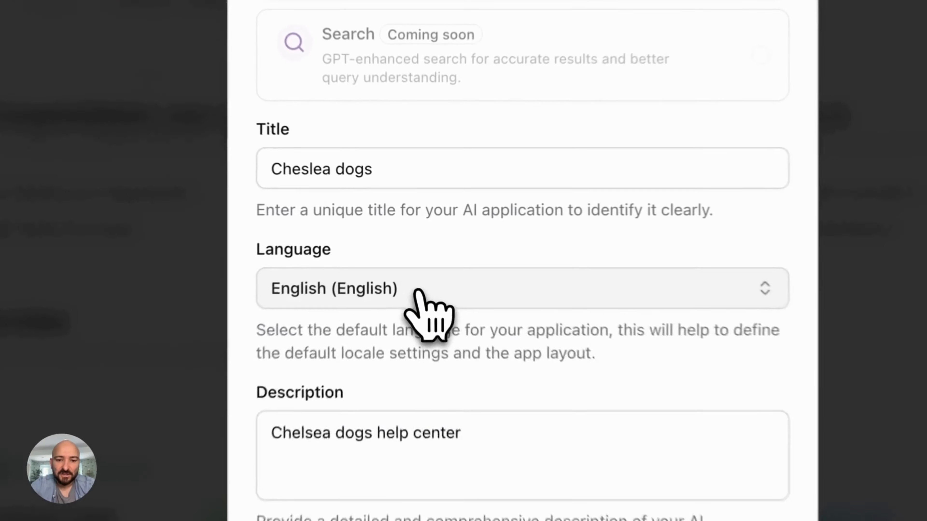
Keep English as the language and create the app
{"action": "left_click", "coordinate": [411, 252]}
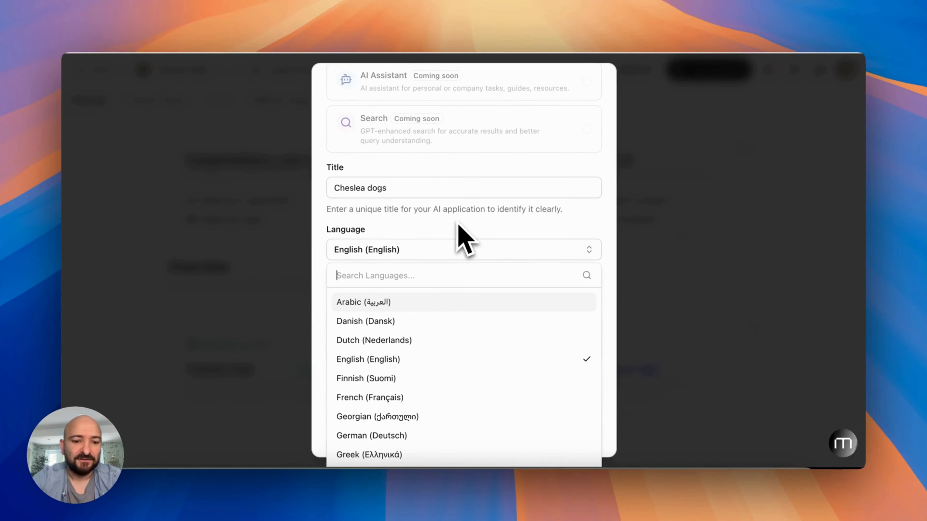
{"action": "left_click", "coordinate": [457, 223]}
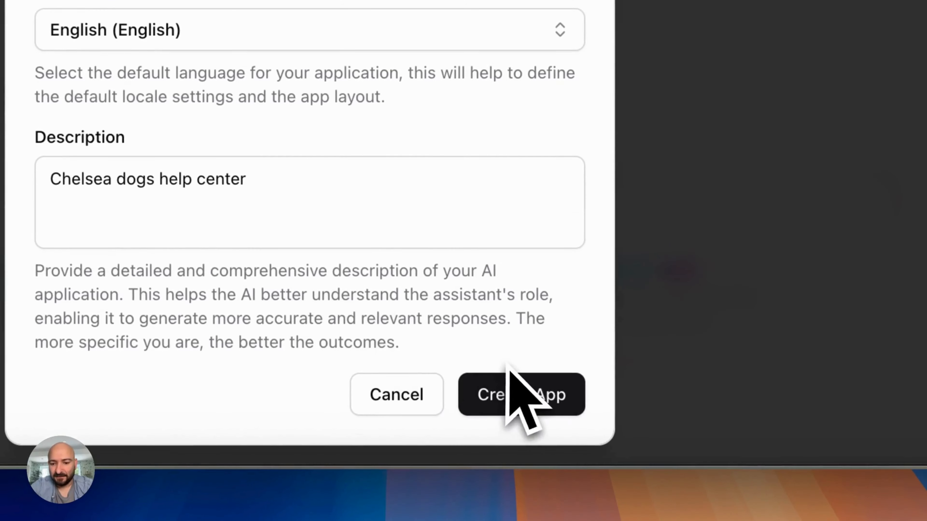
{"action": "left_click", "coordinate": [509, 396]}
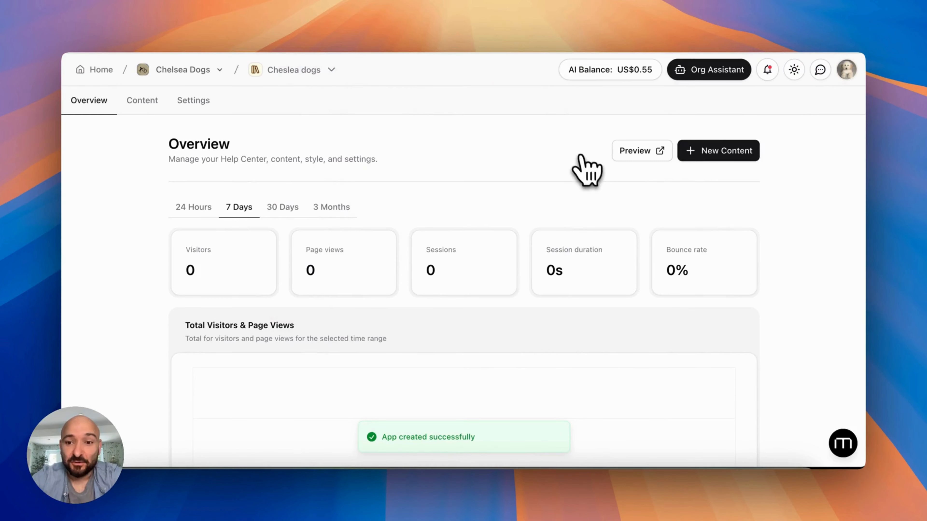
{"action": "left_click", "coordinate": [616, 160]}
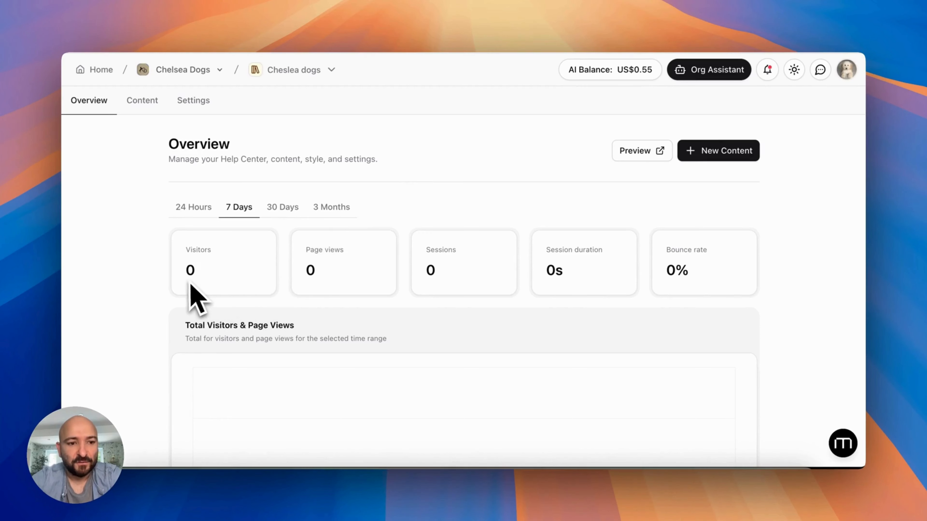
{"action": "scroll", "coordinate": [190, 284], "scroll_direction": "down", "scroll_amount": 10}
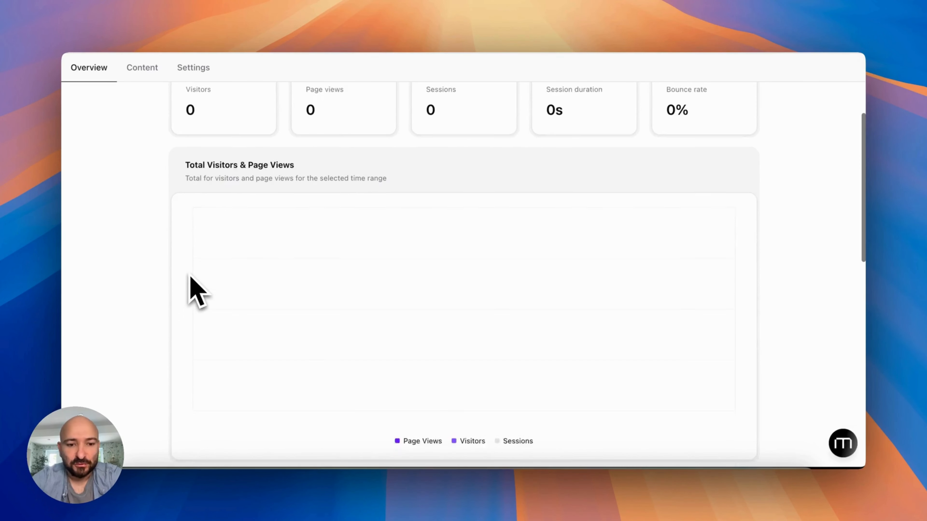
{"action": "scroll", "coordinate": [190, 278], "scroll_direction": "up", "scroll_amount": 8}
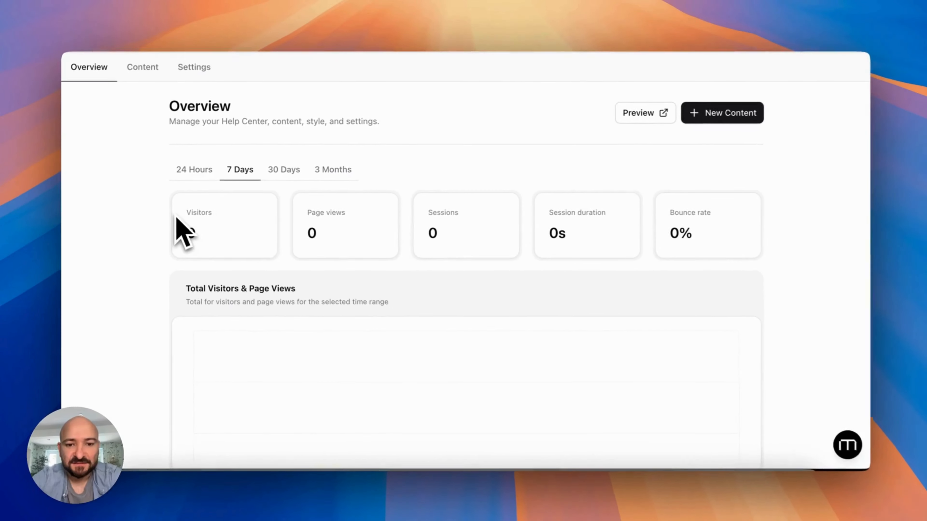
{"action": "scroll", "coordinate": [424, 256], "scroll_direction": "down", "scroll_amount": 15}
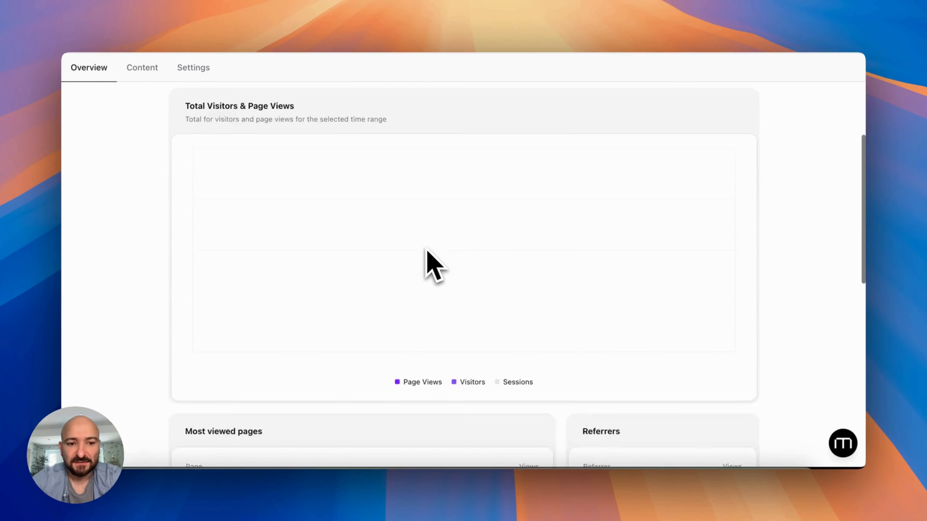
{"action": "scroll", "coordinate": [428, 250], "scroll_direction": "down", "scroll_amount": 5}
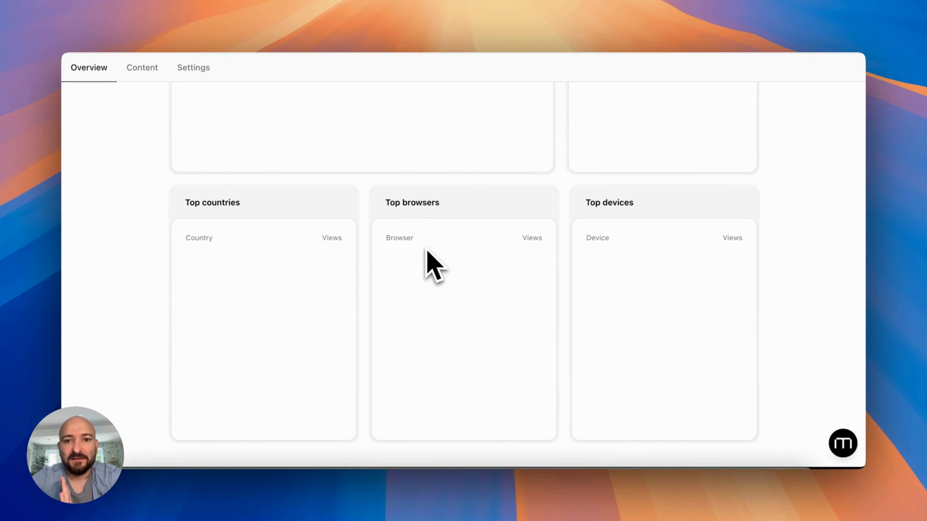
{"action": "scroll", "coordinate": [427, 250], "scroll_direction": "up", "scroll_amount": 20}
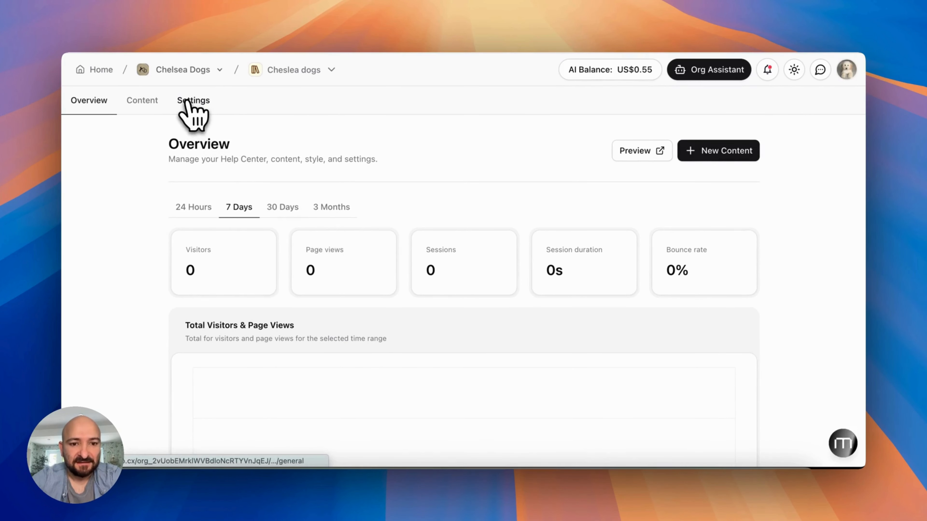
In the help center Settings, choose nnn.png as the logo image
{"action": "left_click", "coordinate": [188, 104]}
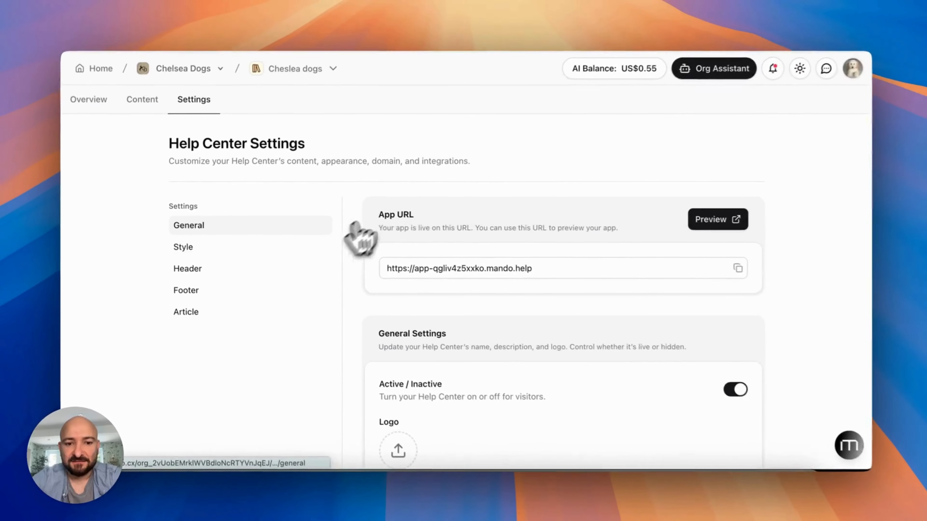
{"action": "scroll", "coordinate": [606, 157], "scroll_direction": "down", "scroll_amount": 3}
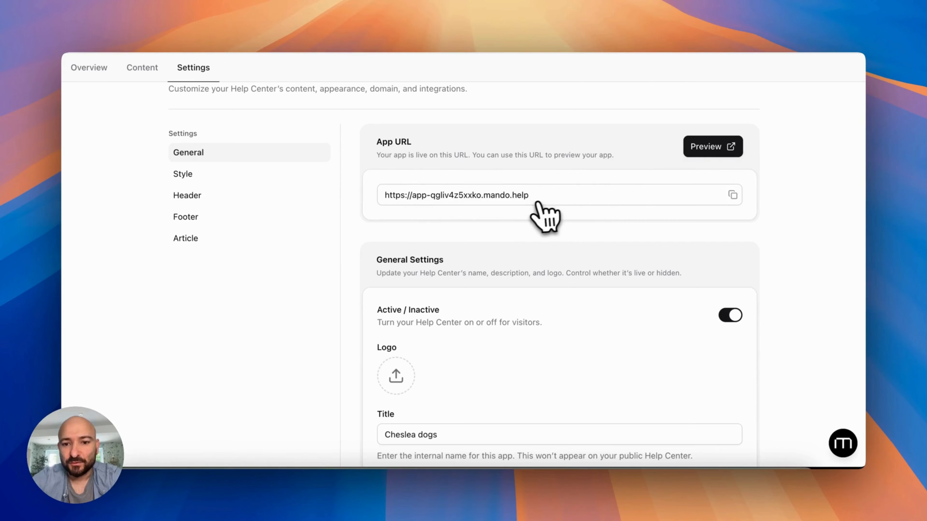
{"action": "scroll", "coordinate": [535, 205], "scroll_direction": "down", "scroll_amount": 3}
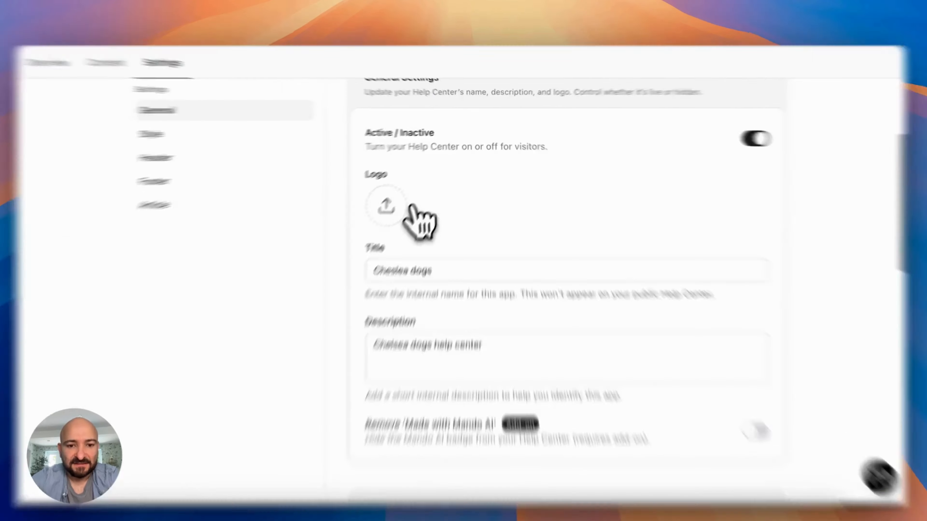
{"action": "left_click", "coordinate": [398, 270]}
{"action": "left_click", "coordinate": [509, 279]}
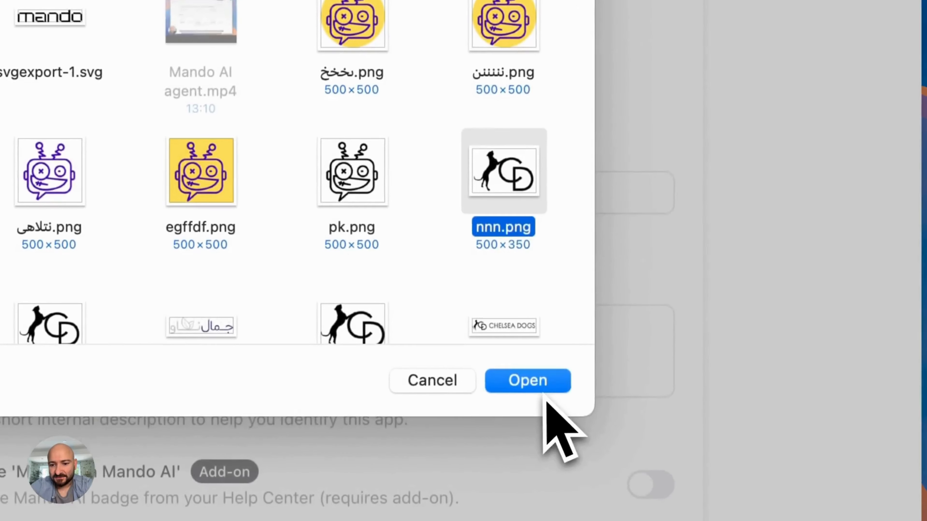
{"action": "left_click", "coordinate": [543, 390]}
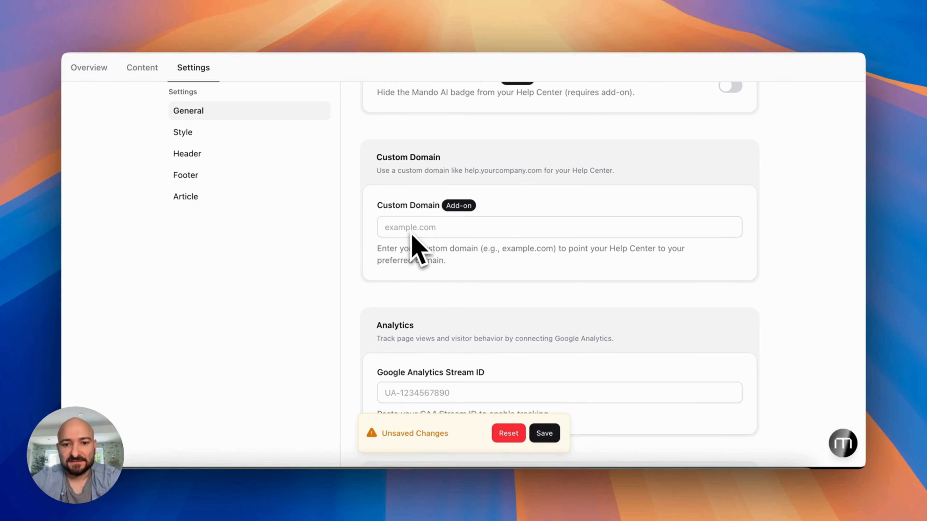
Activate the web messenger, link it to the Chelsea Dogs customer service app, and save
{"action": "scroll", "coordinate": [412, 236], "scroll_direction": "down", "scroll_amount": 10}
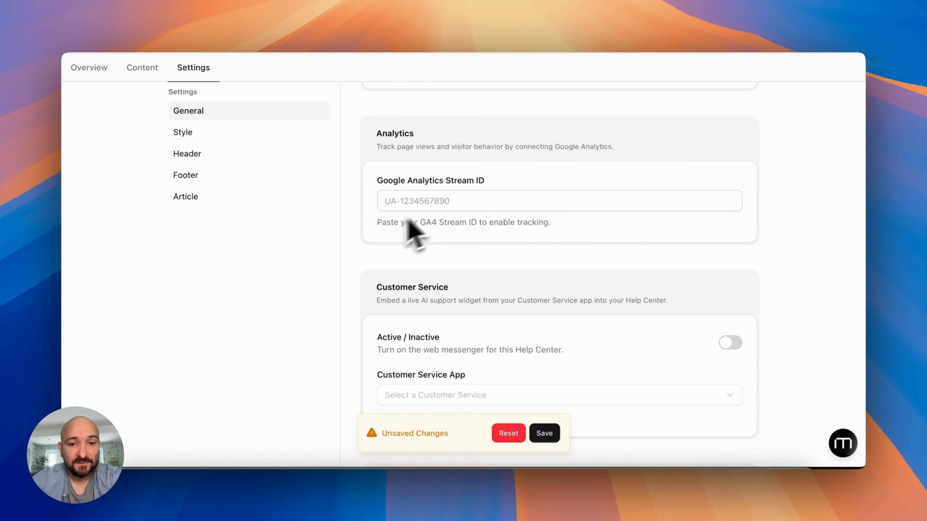
{"action": "scroll", "coordinate": [412, 235], "scroll_direction": "down", "scroll_amount": 4}
{"action": "scroll", "coordinate": [444, 250], "scroll_direction": "down", "scroll_amount": 4}
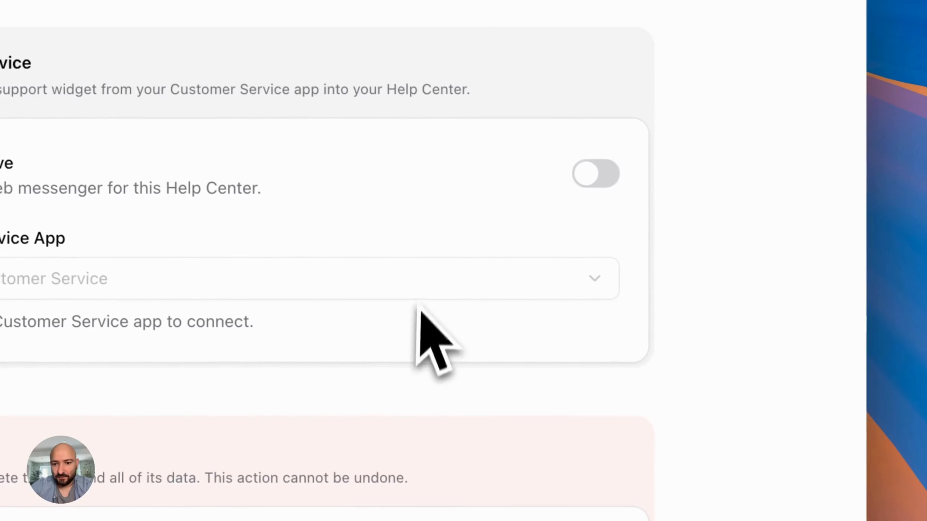
{"action": "left_click", "coordinate": [595, 174]}
{"action": "left_click", "coordinate": [457, 260]}
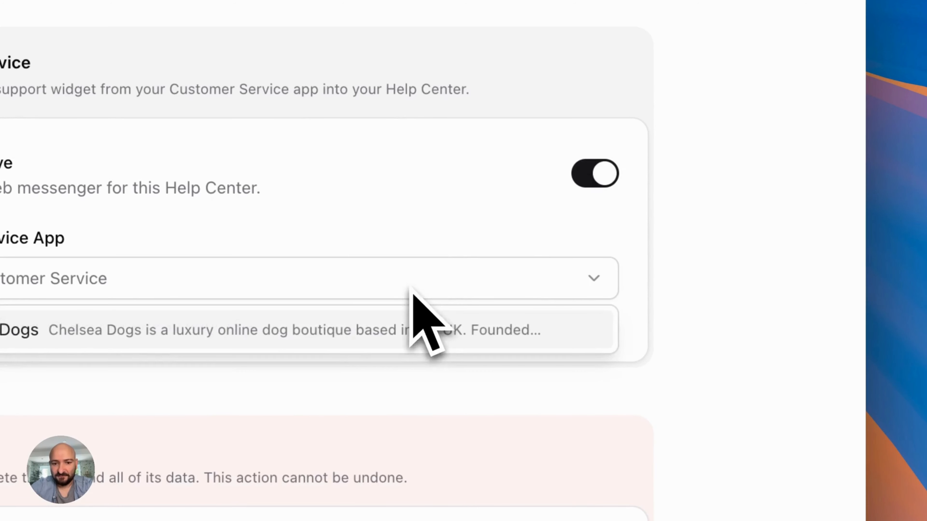
{"action": "left_click", "coordinate": [306, 330]}
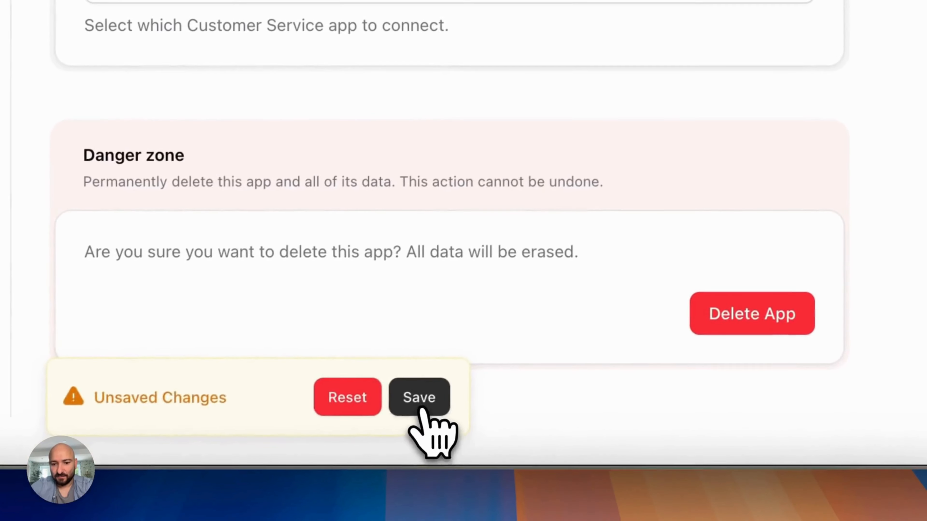
{"action": "left_click", "coordinate": [419, 398]}
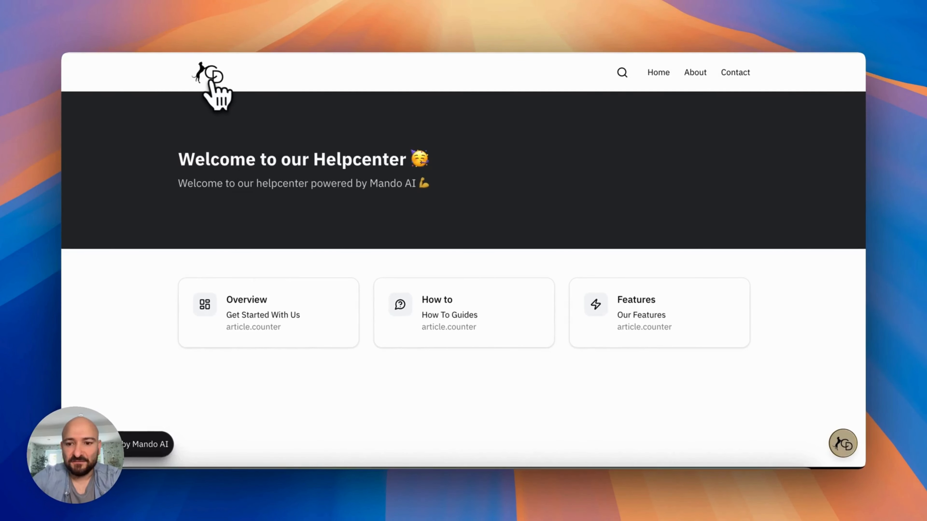
Scroll through the live help center page to review the dog logo and chat widget
{"action": "scroll", "coordinate": [444, 183], "scroll_direction": "down", "scroll_amount": 3}
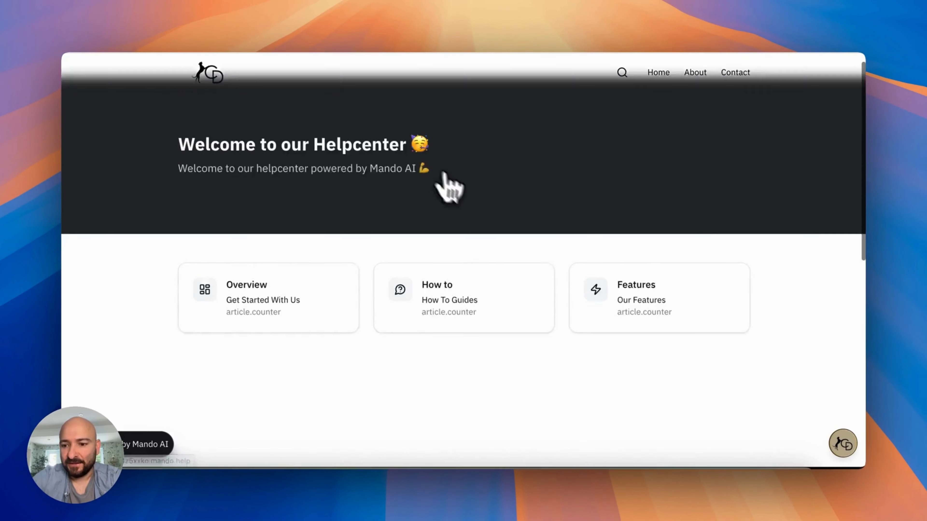
{"action": "scroll", "coordinate": [837, 395], "scroll_direction": "down", "scroll_amount": 3}
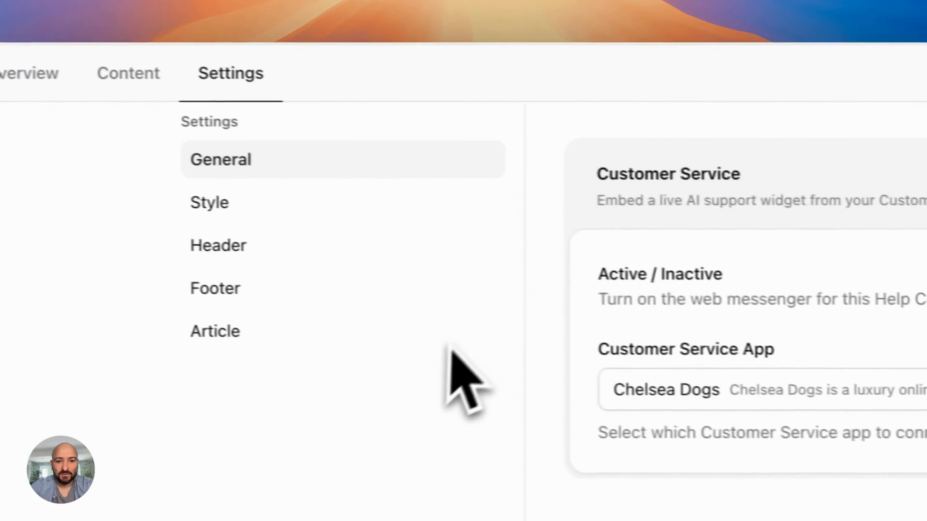
{"action": "scroll", "coordinate": [449, 350], "scroll_direction": "up", "scroll_amount": 10}
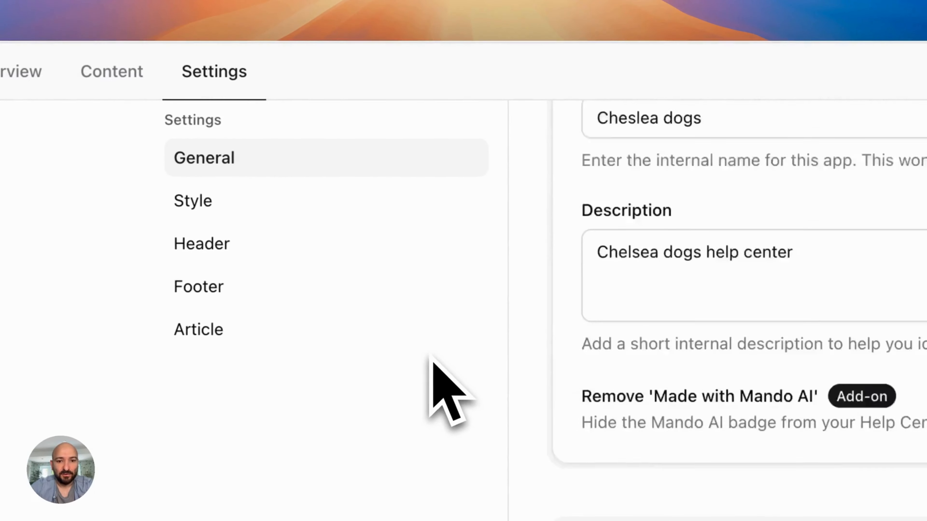
{"action": "scroll", "coordinate": [427, 360], "scroll_direction": "down", "scroll_amount": 4}
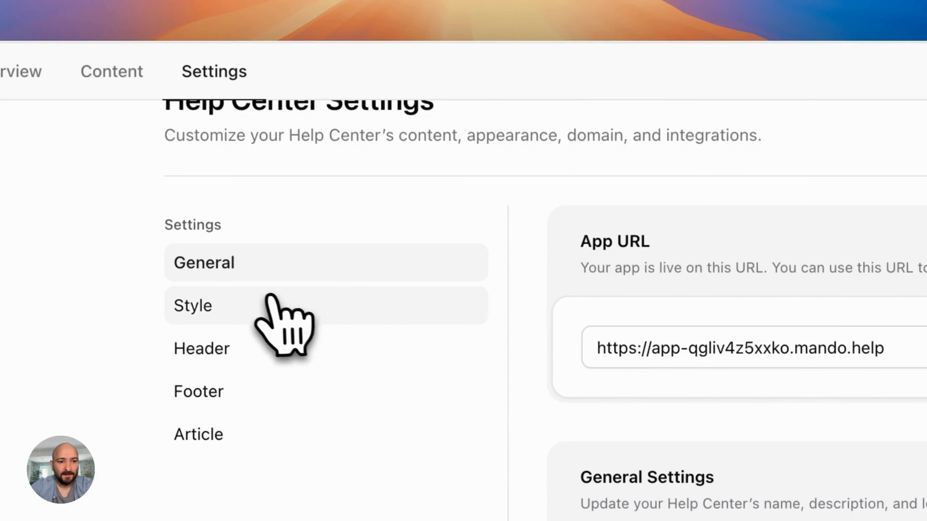
In Style settings, set the footer background colour to white (#FFFFFFFF) and save
{"action": "left_click", "coordinate": [270, 303]}
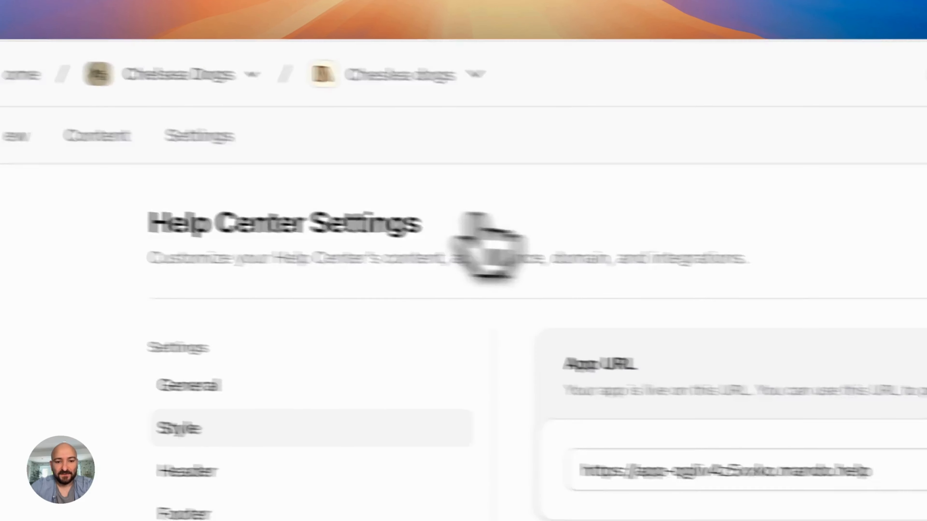
{"action": "scroll", "coordinate": [474, 220], "scroll_direction": "down", "scroll_amount": 10}
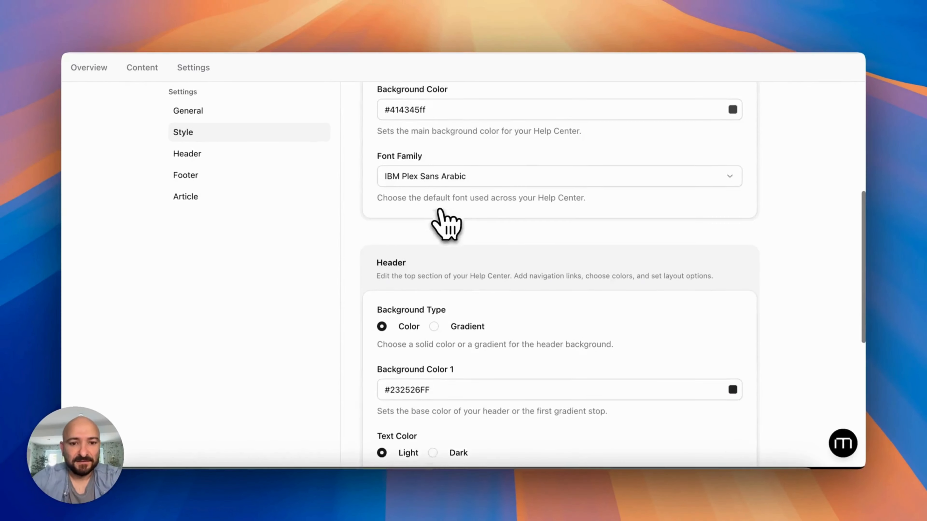
{"action": "scroll", "coordinate": [441, 212], "scroll_direction": "down", "scroll_amount": 10}
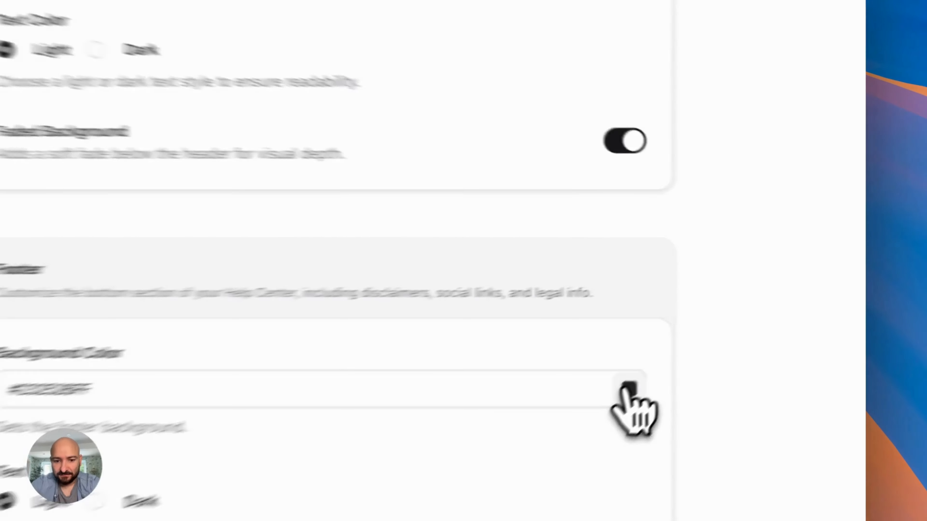
{"action": "left_click", "coordinate": [733, 315]}
{"action": "left_click_drag", "start_coordinate": [476, 200], "coordinate": [451, 149]}
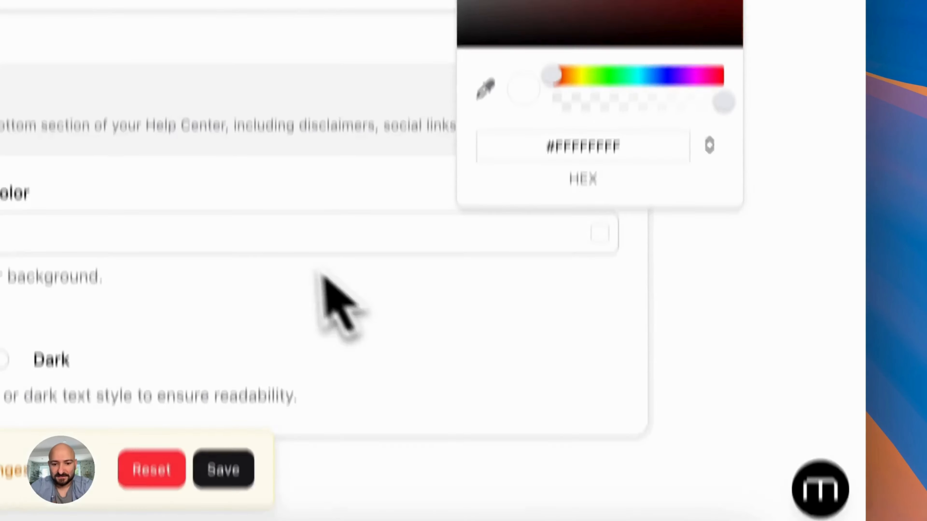
{"action": "left_click", "coordinate": [223, 424]}
Preview the help center, save the remaining changes, and preview the update again
{"action": "left_click", "coordinate": [577, 387]}
{"action": "scroll", "coordinate": [539, 171], "scroll_direction": "down", "scroll_amount": 3}
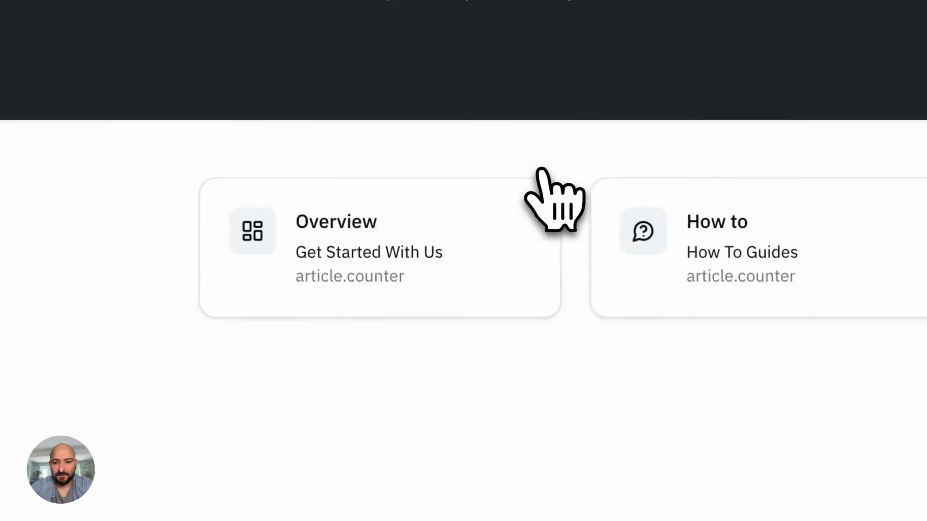
{"action": "scroll", "coordinate": [540, 170], "scroll_direction": "up", "scroll_amount": 3}
{"action": "left_click", "coordinate": [288, 0]}
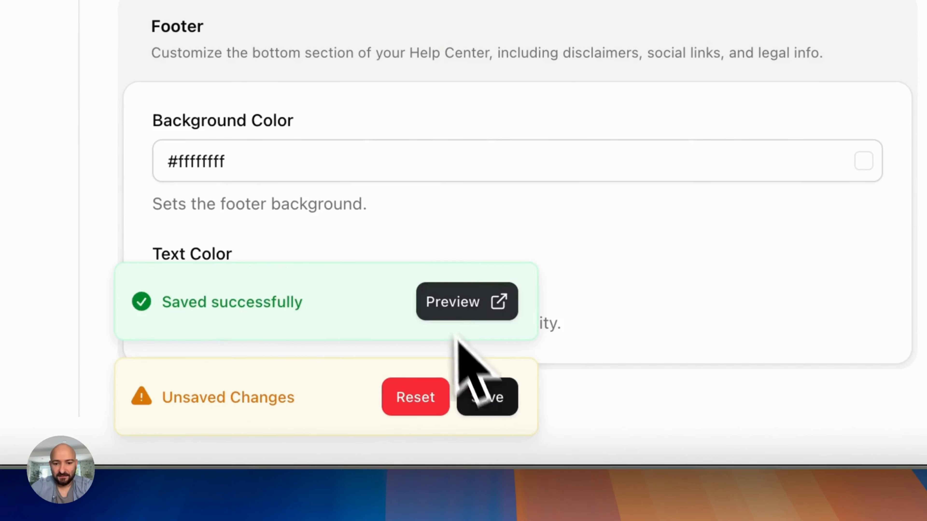
{"action": "left_click", "coordinate": [487, 400]}
{"action": "left_click", "coordinate": [478, 396]}
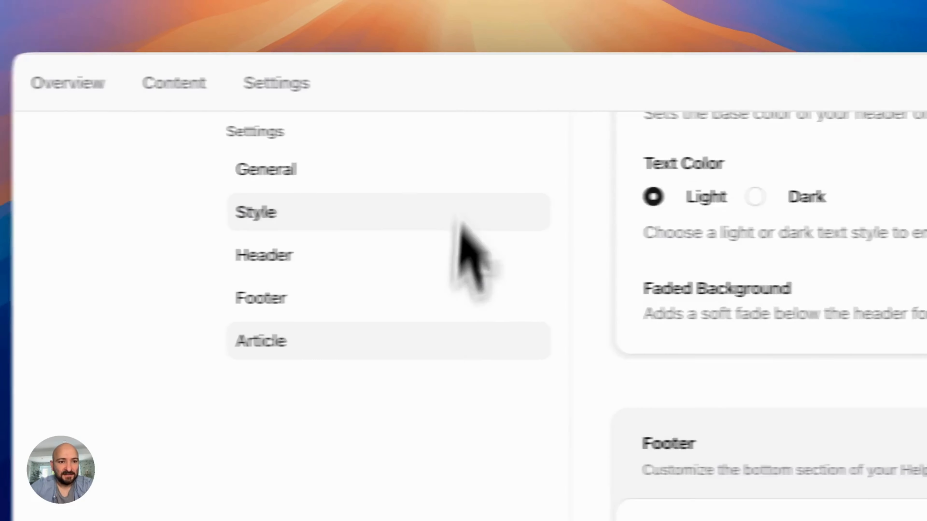
{"action": "scroll", "coordinate": [428, 348], "scroll_direction": "up", "scroll_amount": 10}
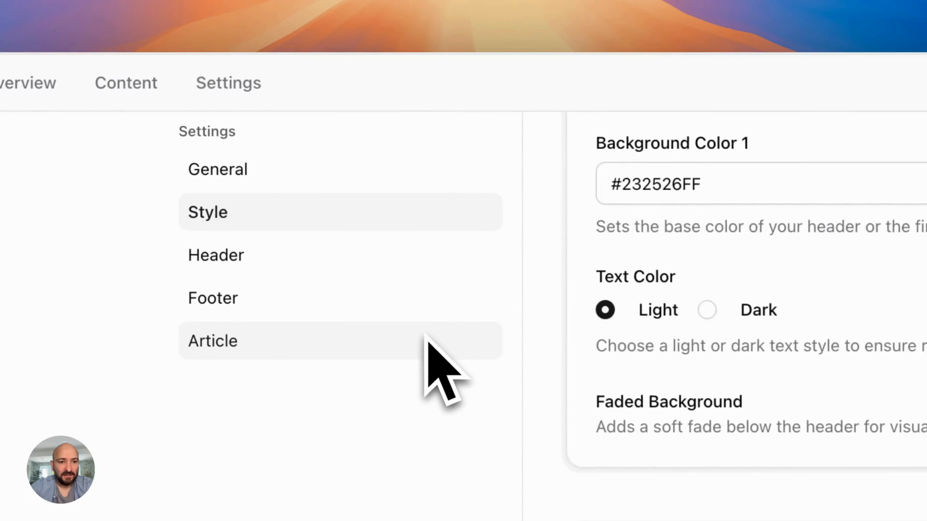
Change the header title to 'Welcome to our Chelsea dogs help center'
{"action": "left_click", "coordinate": [303, 271]}
{"action": "scroll", "coordinate": [440, 368], "scroll_direction": "down", "scroll_amount": 3}
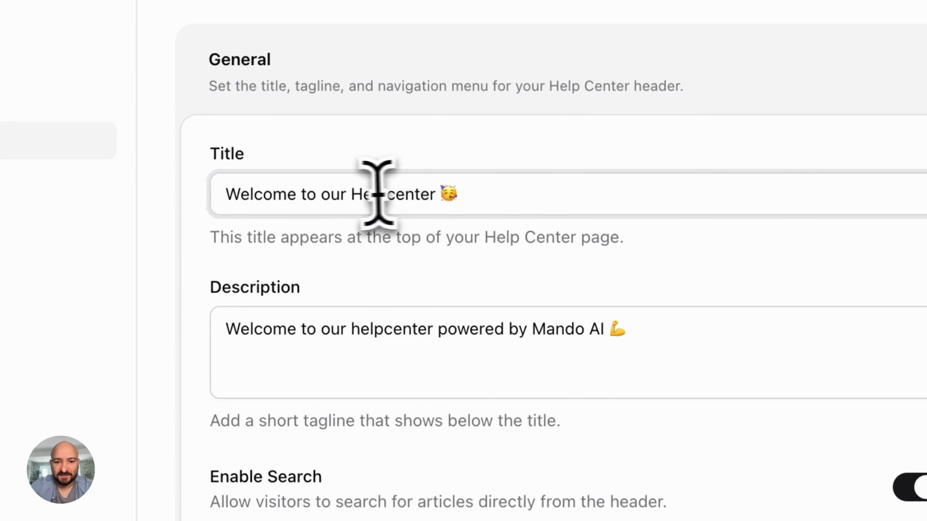
{"action": "double_click", "coordinate": [359, 194]}
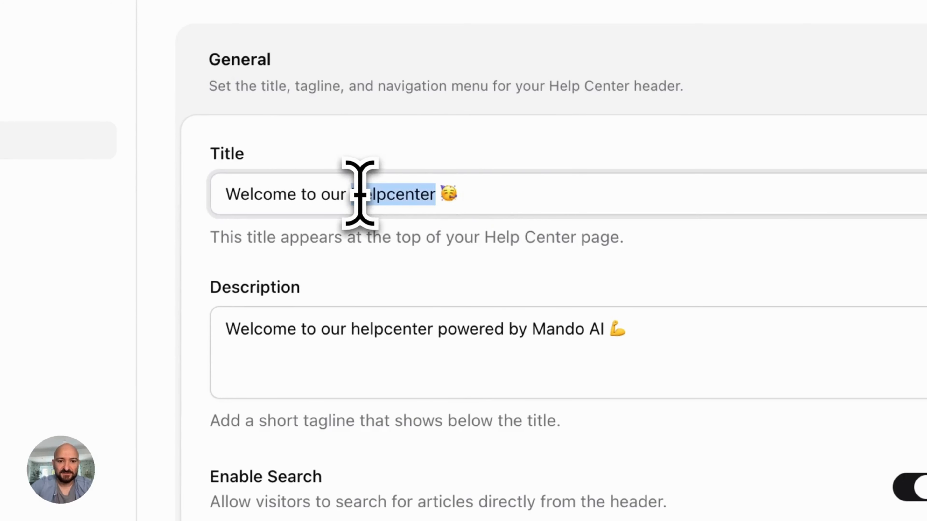
{"action": "type", "text": "Chelsea dogs"}
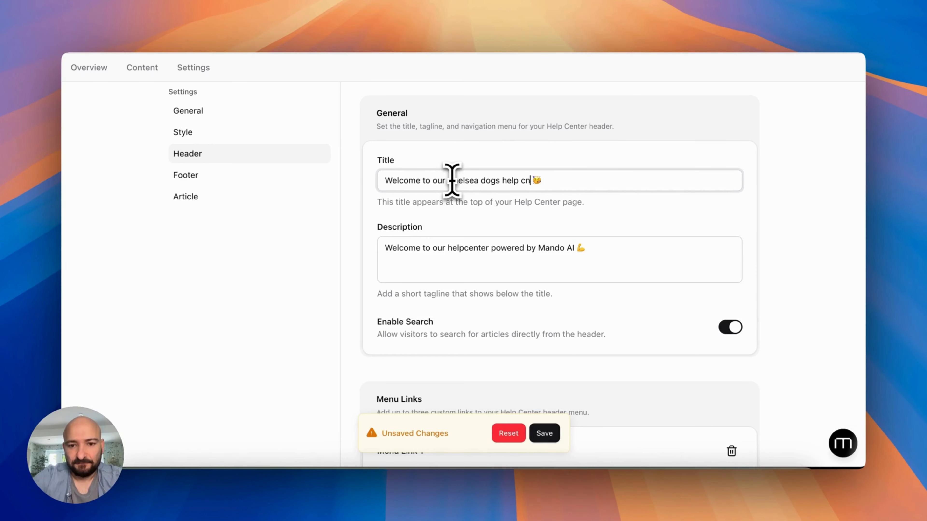
{"action": "type", "text": "r"}
Point the header menu link at a chelseadogs.com page, save, and preview the help center
{"action": "scroll", "coordinate": [452, 180], "scroll_direction": "down", "scroll_amount": 3}
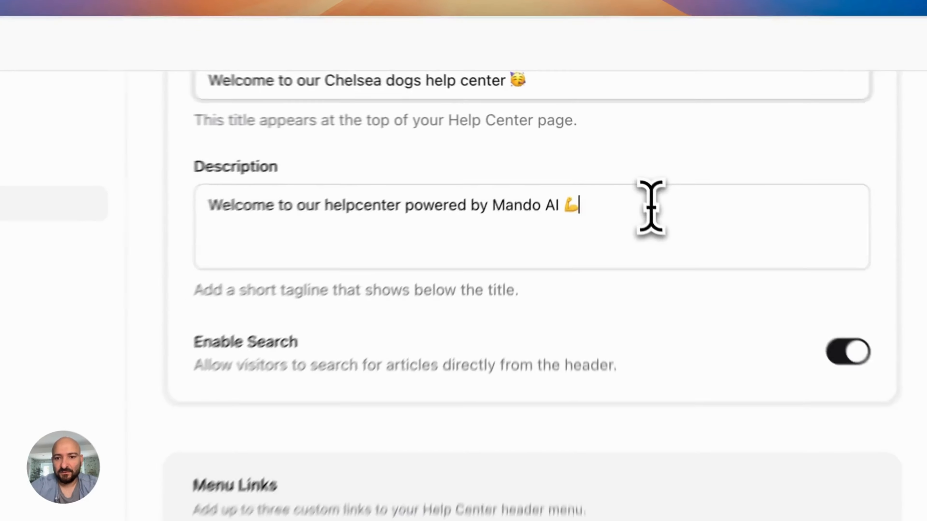
{"action": "scroll", "coordinate": [620, 153], "scroll_direction": "down", "scroll_amount": 6}
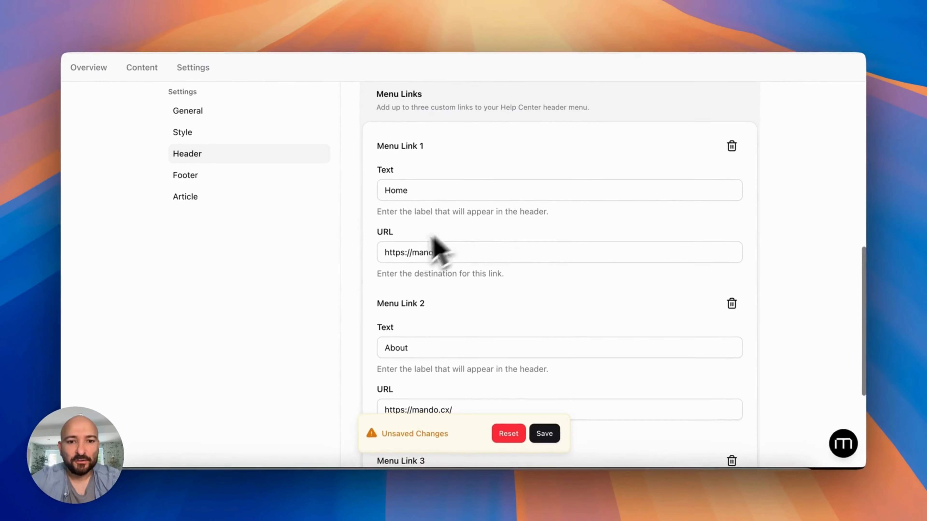
{"action": "scroll", "coordinate": [429, 177], "scroll_direction": "down", "scroll_amount": 3}
{"action": "triple_click", "coordinate": [427, 176]}
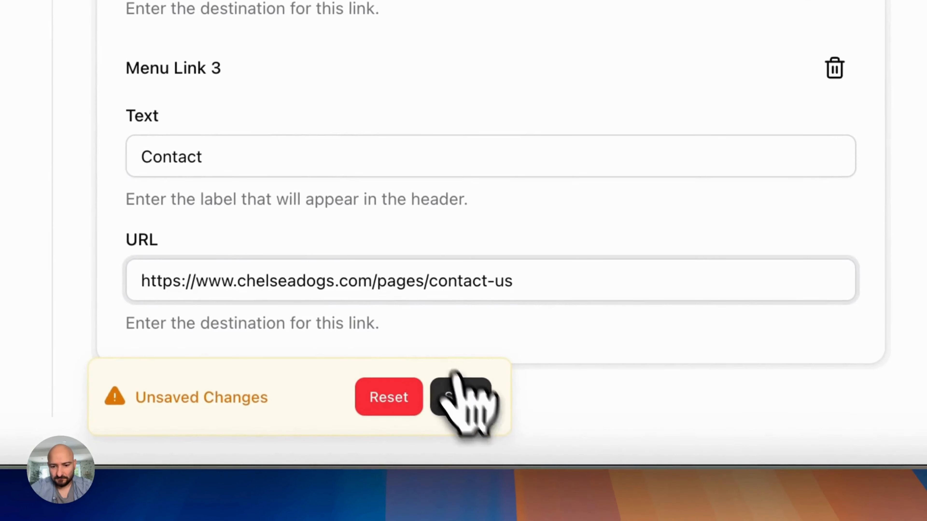
{"action": "left_click", "coordinate": [461, 400]}
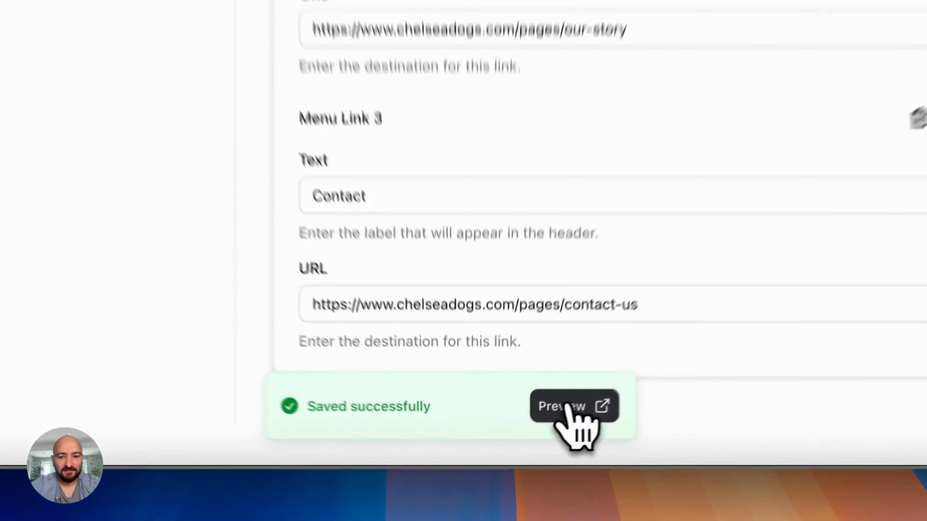
{"action": "left_click", "coordinate": [528, 434]}
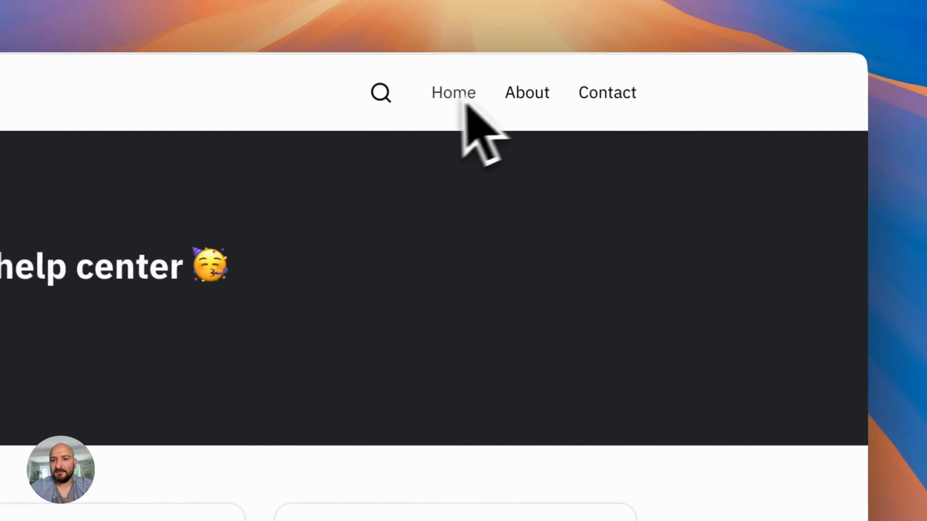
{"action": "left_click", "coordinate": [462, 94]}
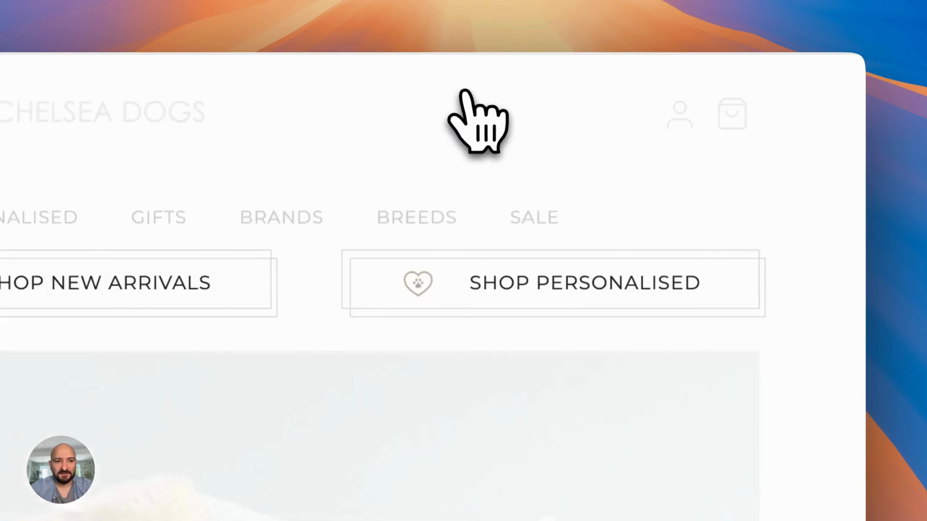
{"action": "scroll", "coordinate": [365, 394], "scroll_direction": "down", "scroll_amount": 10}
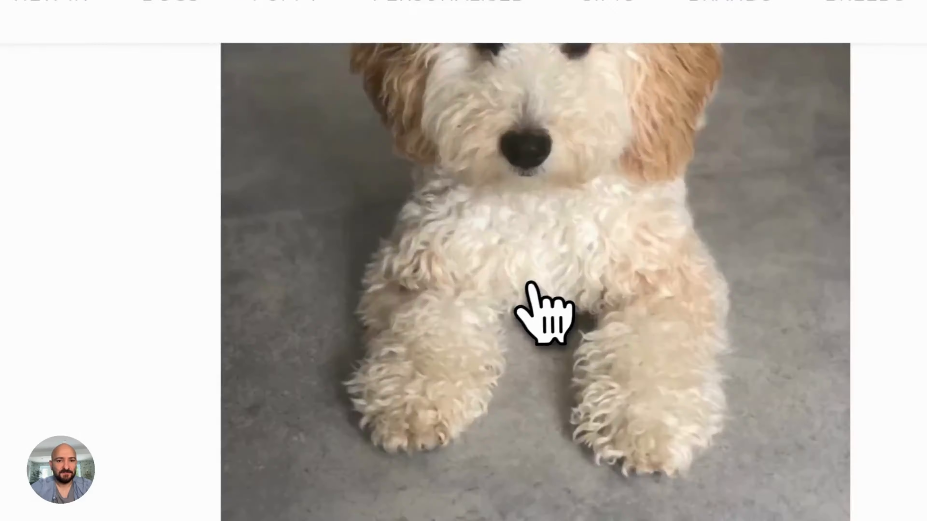
{"action": "scroll", "coordinate": [317, 450], "scroll_direction": "up", "scroll_amount": 10}
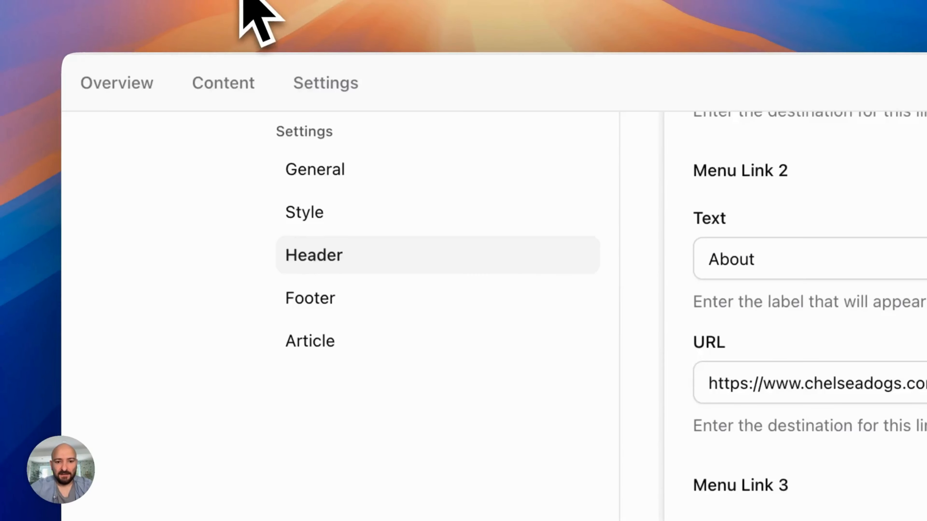
{"action": "scroll", "coordinate": [620, 403], "scroll_direction": "up", "scroll_amount": 5}
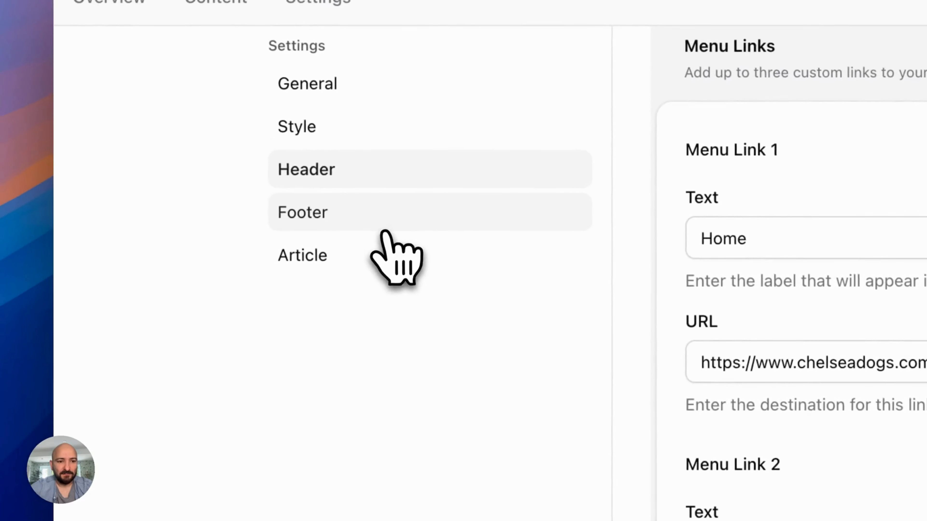
Replace 'Mando AI' with 'Chelsea Dogs' in the footer's first line
{"action": "left_click", "coordinate": [384, 228]}
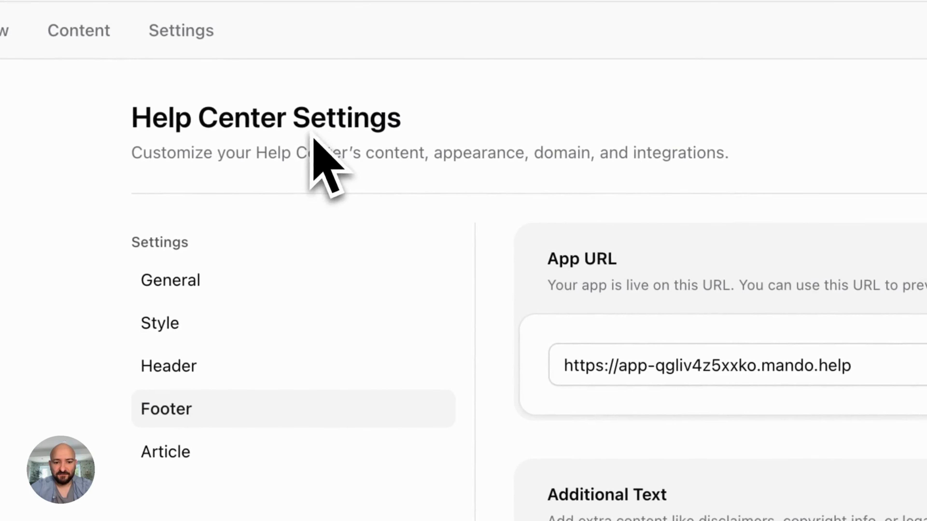
{"action": "scroll", "coordinate": [423, 438], "scroll_direction": "down", "scroll_amount": 5}
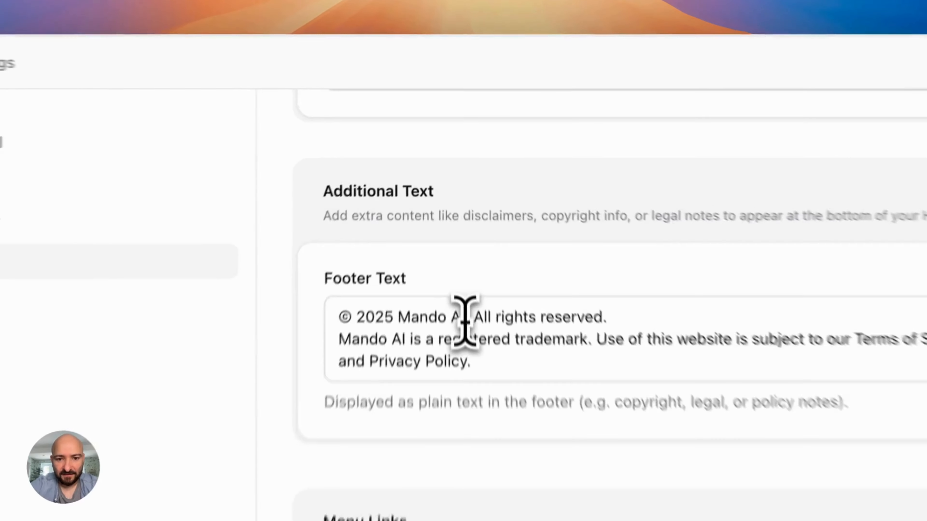
{"action": "left_click_drag", "start_coordinate": [452, 206], "coordinate": [414, 206]}
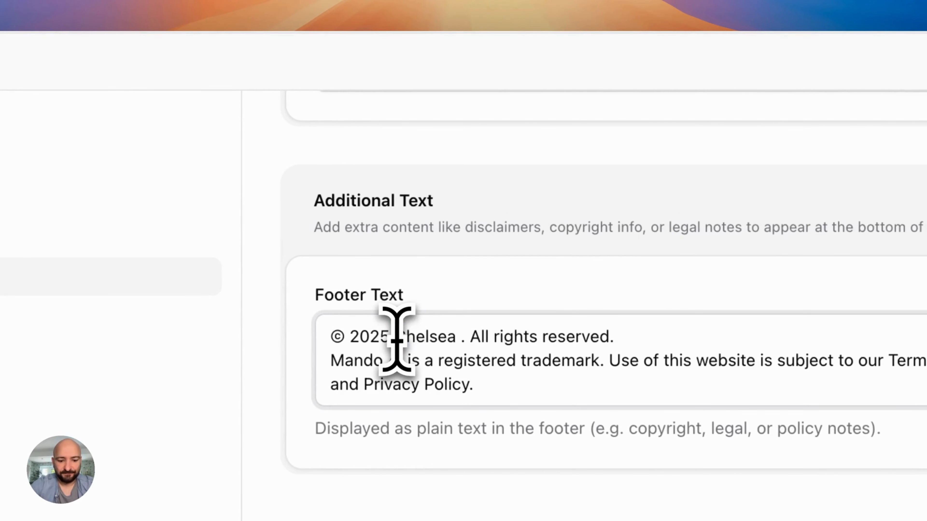
{"action": "scroll", "coordinate": [398, 341], "scroll_direction": "down", "scroll_amount": 4}
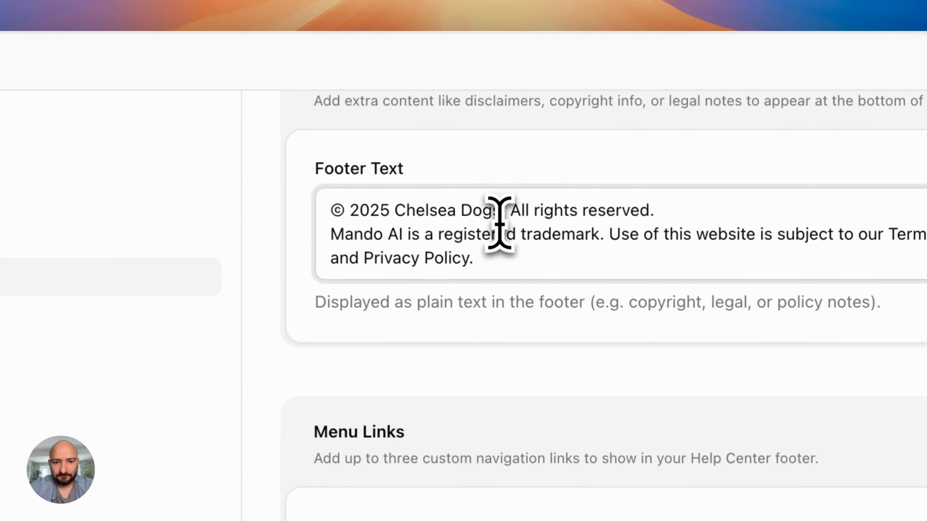
{"action": "left_click_drag", "start_coordinate": [499, 209], "coordinate": [389, 217]}
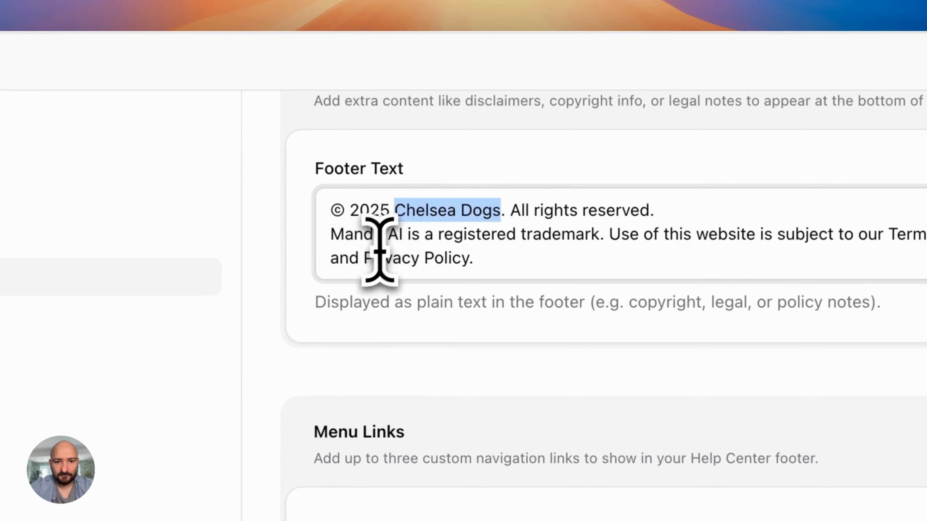
{"action": "type", "text": "Chelsea Dogs"}
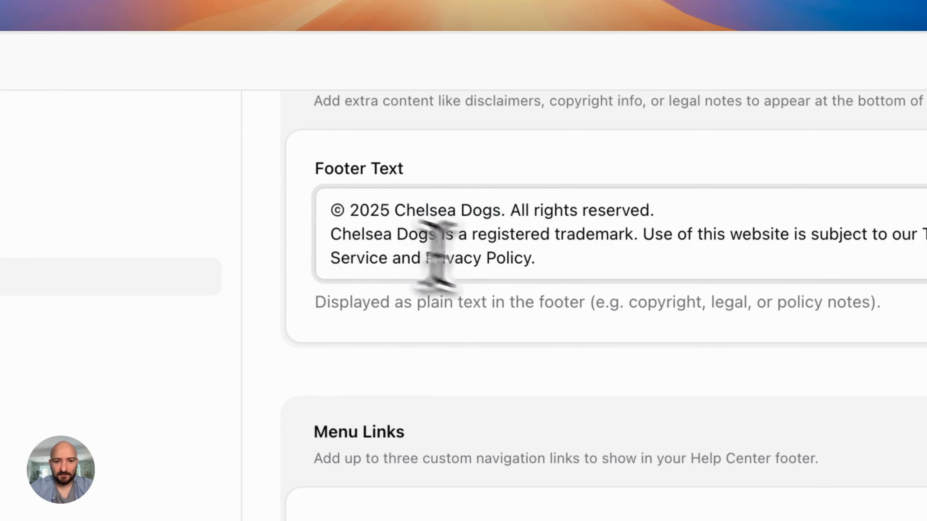
Replace the footer Contact link URL with the Chelsea Dogs contact-us address
{"action": "scroll", "coordinate": [537, 269], "scroll_direction": "down", "scroll_amount": 15}
{"action": "scroll", "coordinate": [538, 279], "scroll_direction": "up", "scroll_amount": 7}
{"action": "scroll", "coordinate": [538, 282], "scroll_direction": "down", "scroll_amount": 4}
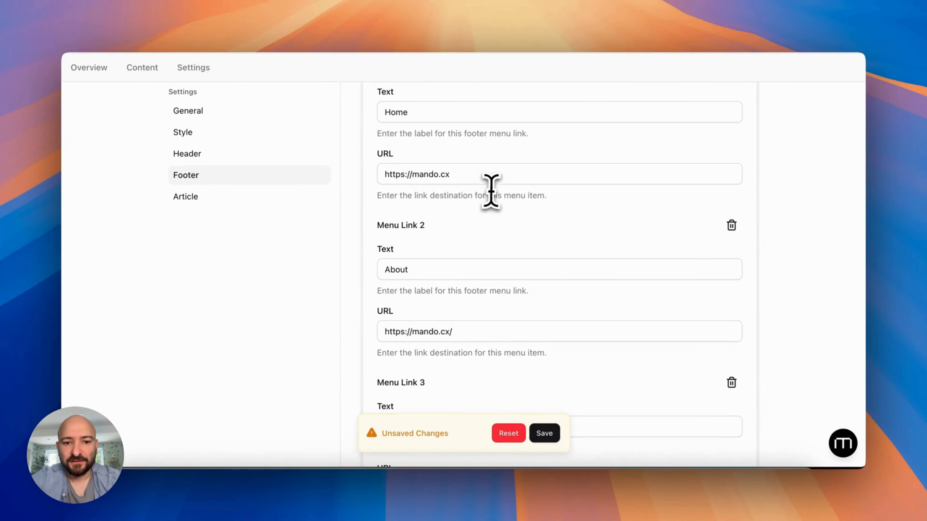
{"action": "scroll", "coordinate": [492, 190], "scroll_direction": "down", "scroll_amount": 5}
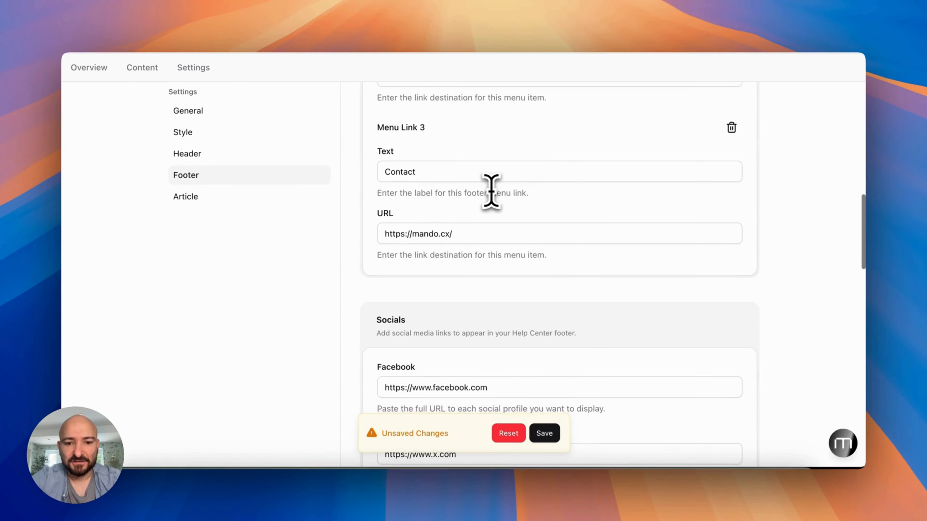
{"action": "scroll", "coordinate": [491, 190], "scroll_direction": "up", "scroll_amount": 5}
{"action": "scroll", "coordinate": [491, 189], "scroll_direction": "down", "scroll_amount": 3}
{"action": "scroll", "coordinate": [491, 190], "scroll_direction": "up", "scroll_amount": 5}
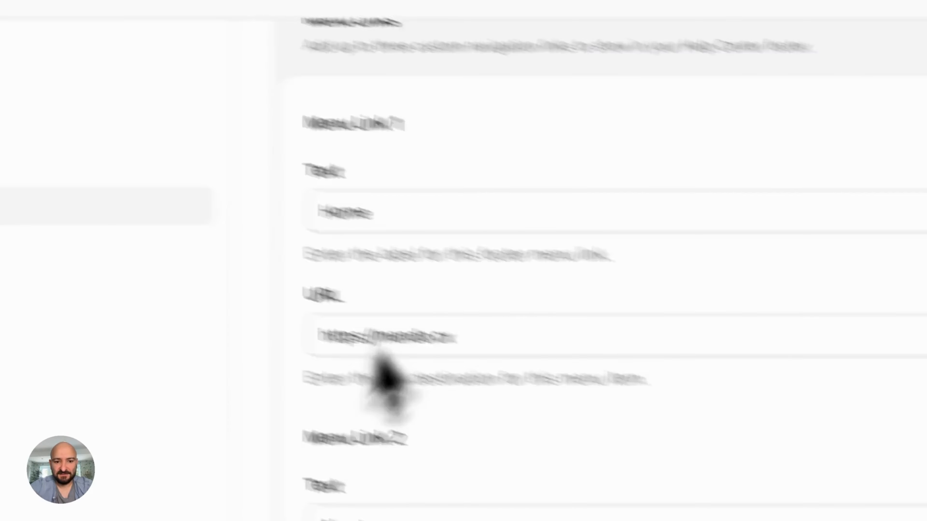
{"action": "scroll", "coordinate": [383, 373], "scroll_direction": "down", "scroll_amount": 5}
{"action": "left_click", "coordinate": [444, 148]}
{"action": "key", "text": "super+a"}
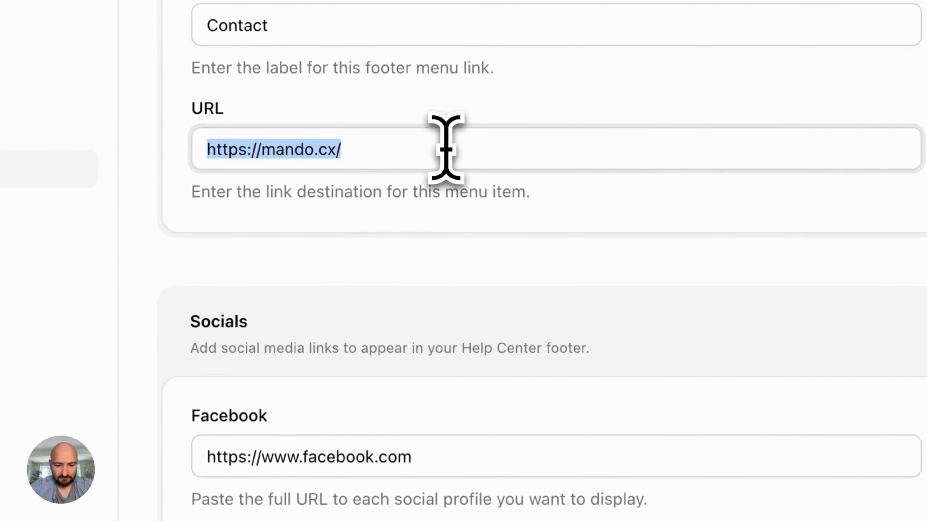
{"action": "type", "text": "https://www.chelseadogs.com/pages/contact-us"}
{"action": "scroll", "coordinate": [445, 146], "scroll_direction": "up", "scroll_amount": 10}
{"action": "scroll", "coordinate": [449, 153], "scroll_direction": "up", "scroll_amount": 5}
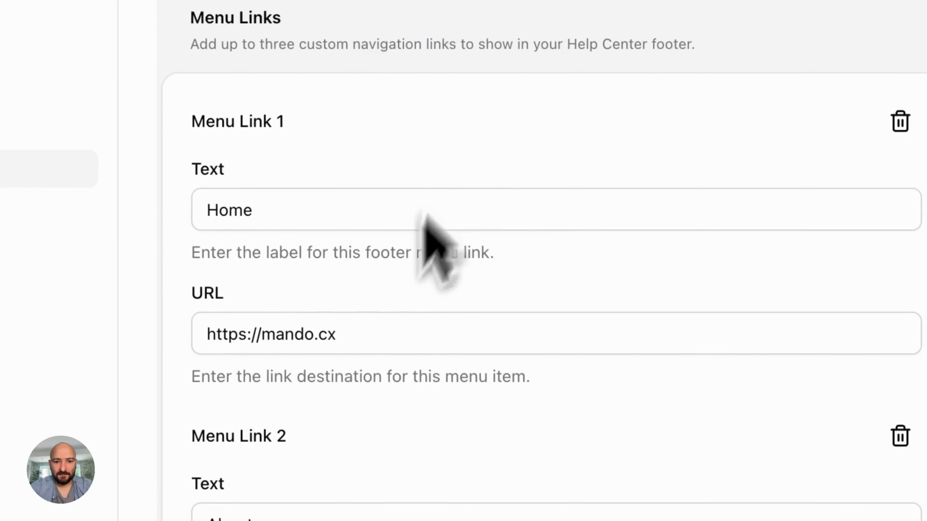
Set the footer Home link to the chelseadogs.com home address and delete Menu Link 2
{"action": "left_click", "coordinate": [364, 332]}
{"action": "key", "text": "super+a"}
{"action": "type", "text": "https://www.chelseadogs.com/pages/contact-us"}
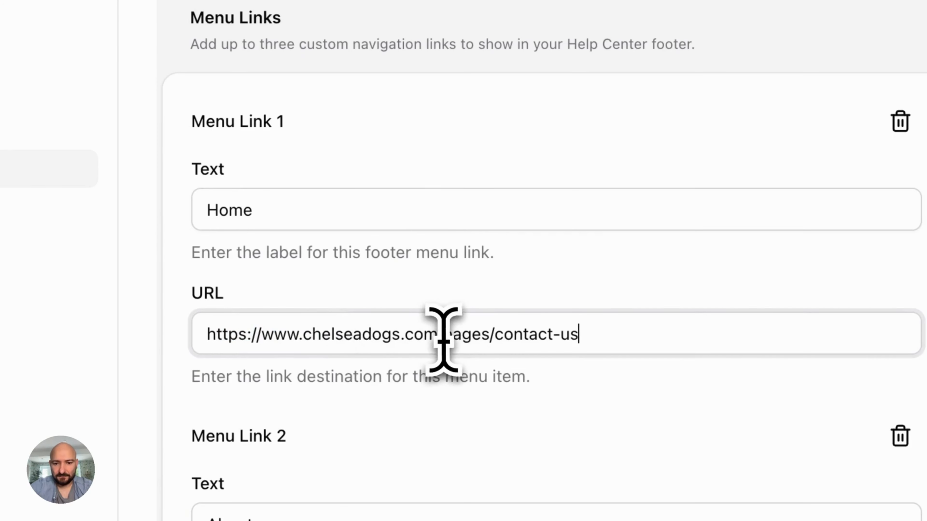
{"action": "left_click_drag", "start_coordinate": [720, 331], "coordinate": [747, 327]}
{"action": "key", "text": "BackSpace"}
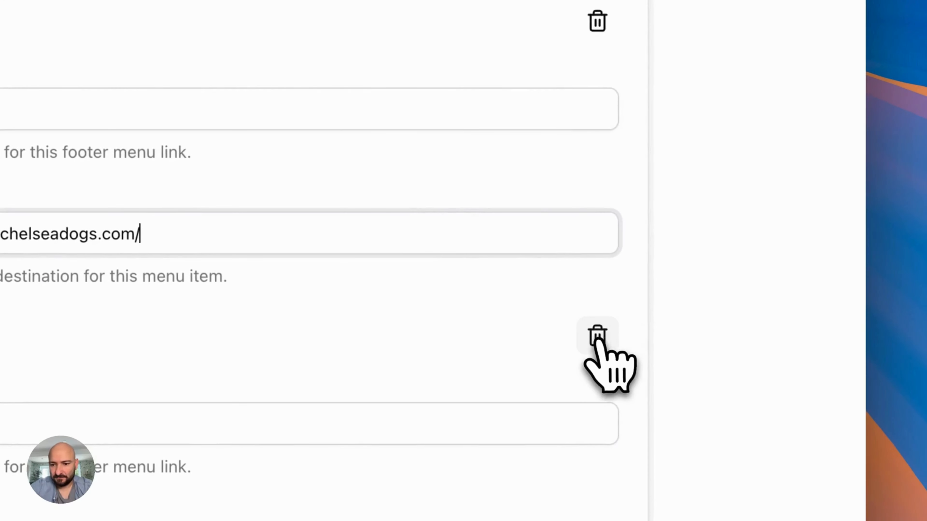
{"action": "left_click", "coordinate": [900, 438]}
{"action": "scroll", "coordinate": [518, 251], "scroll_direction": "down", "scroll_amount": 10}
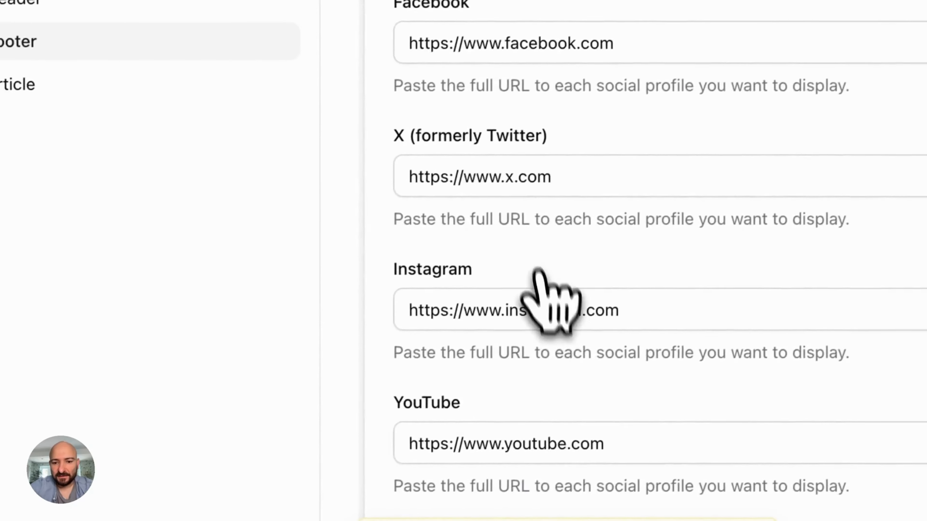
Append /chelseadogs to the Facebook and Instagram profile links
{"action": "left_click", "coordinate": [456, 223]}
{"action": "type", "text": "/"}
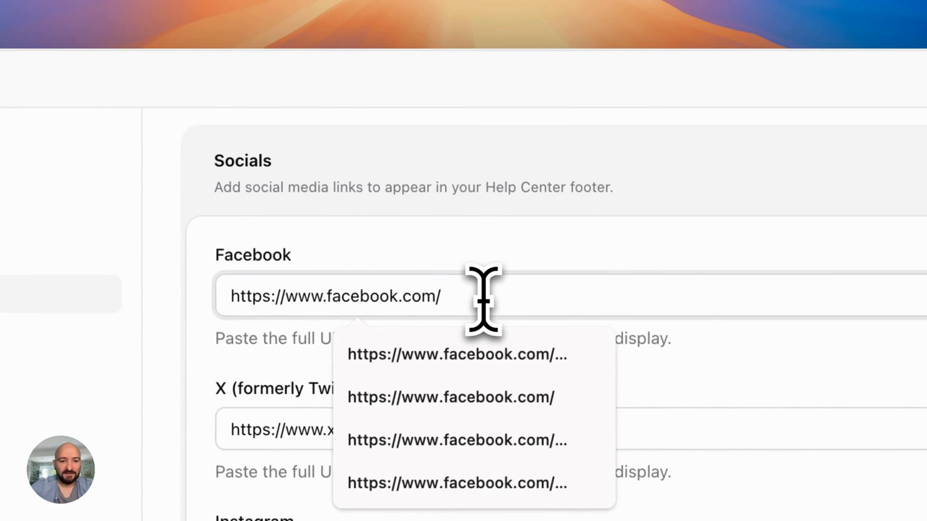
{"action": "type", "text": "chelsea"}
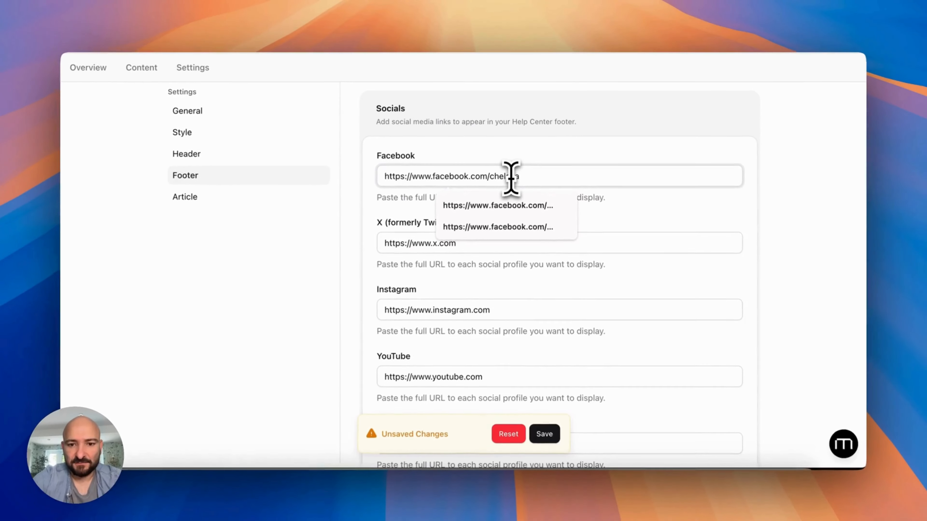
{"action": "type", "text": "do"}
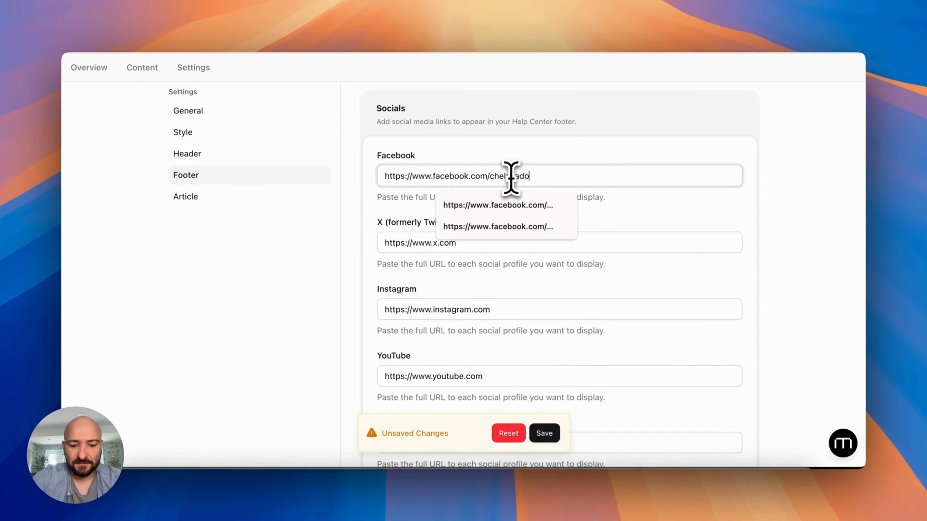
{"action": "type", "text": "gs"}
{"action": "scroll", "coordinate": [517, 171], "scroll_direction": "down", "scroll_amount": 3}
{"action": "left_click", "coordinate": [499, 236]}
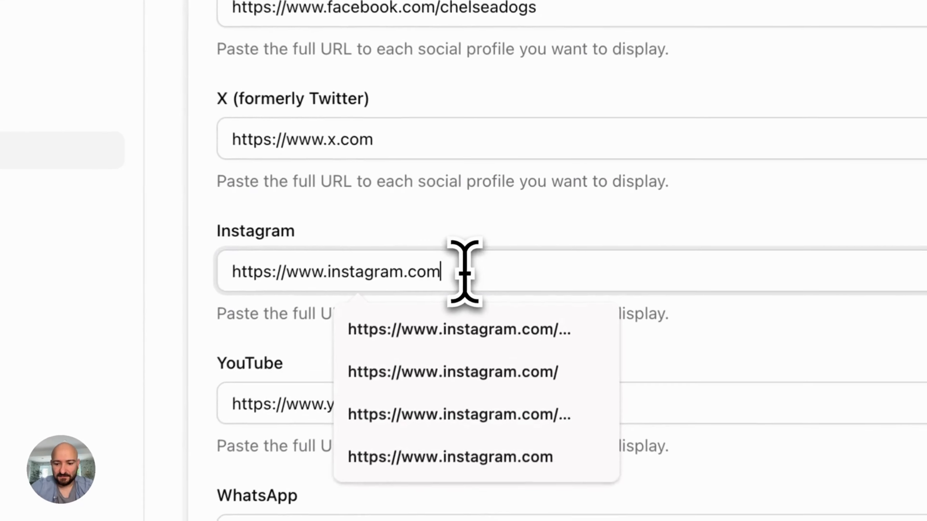
{"action": "type", "text": "/che"}
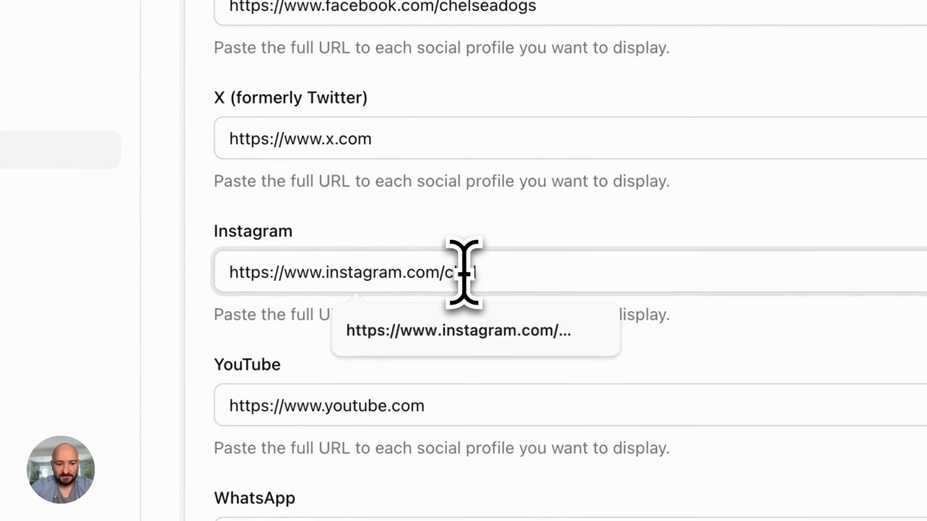
{"action": "type", "text": "lseadogs"}
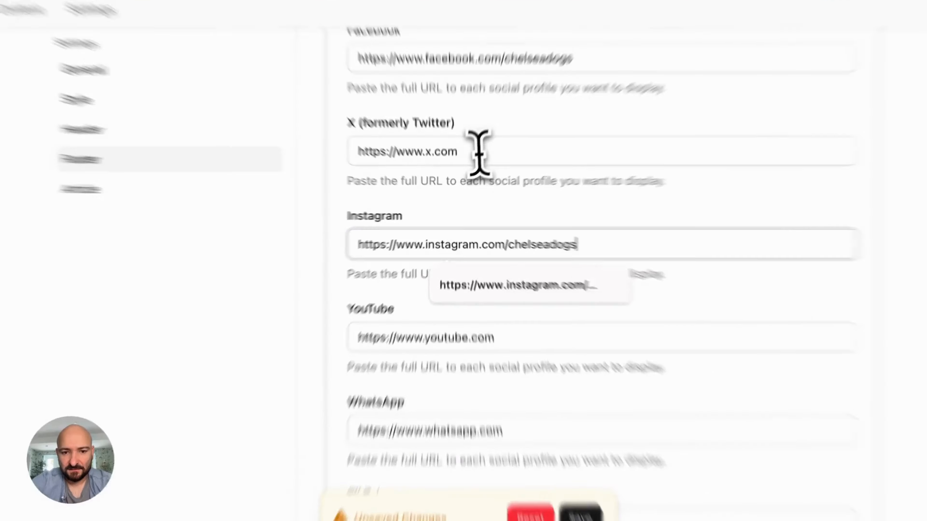
Clear the X, YouTube, WhatsApp and TikTok profile links
{"action": "double_click", "coordinate": [461, 171]}
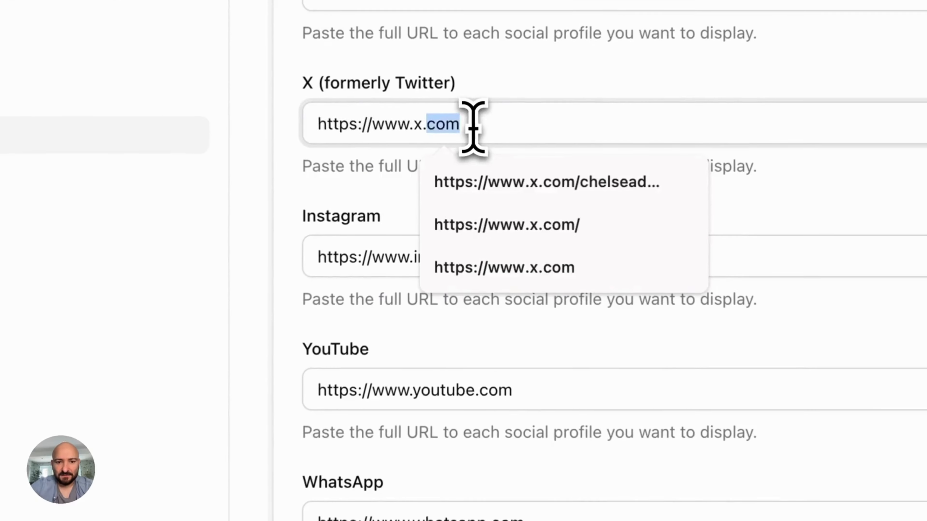
{"action": "key", "text": "super+a"}
{"action": "key", "text": "BackSpace"}
{"action": "left_click", "coordinate": [419, 246]}
{"action": "key", "text": "super+a"}
{"action": "key", "text": "BackSpace"}
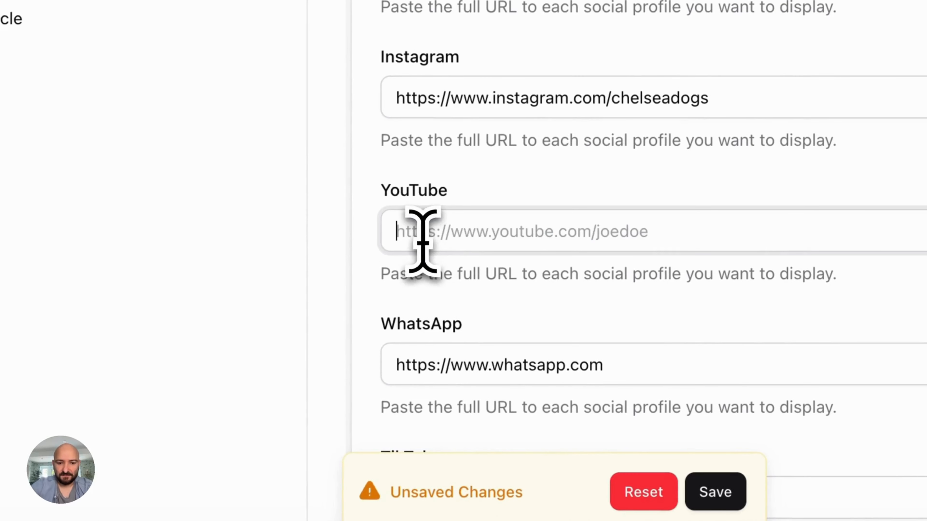
{"action": "left_click", "coordinate": [510, 385]}
{"action": "key", "text": "super+a"}
{"action": "key", "text": "BackSpace"}
{"action": "scroll", "coordinate": [511, 383], "scroll_direction": "down", "scroll_amount": 5}
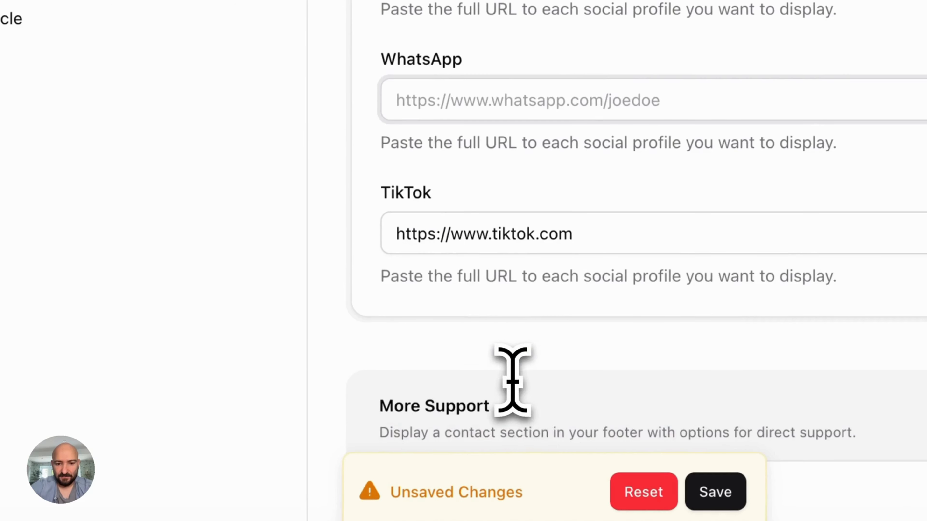
{"action": "left_click", "coordinate": [417, 235]}
{"action": "key", "text": "super+a"}
{"action": "key", "text": "BackSpace"}
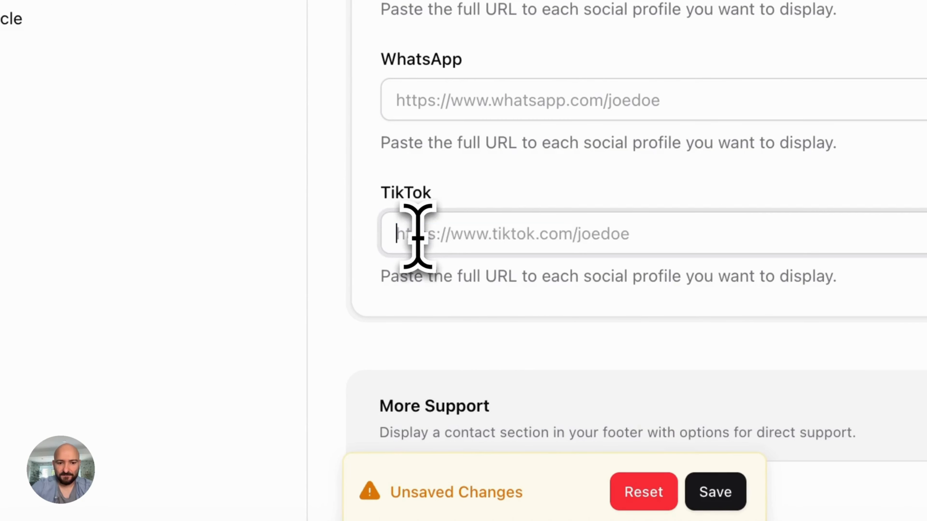
{"action": "scroll", "coordinate": [424, 269], "scroll_direction": "down", "scroll_amount": 10}
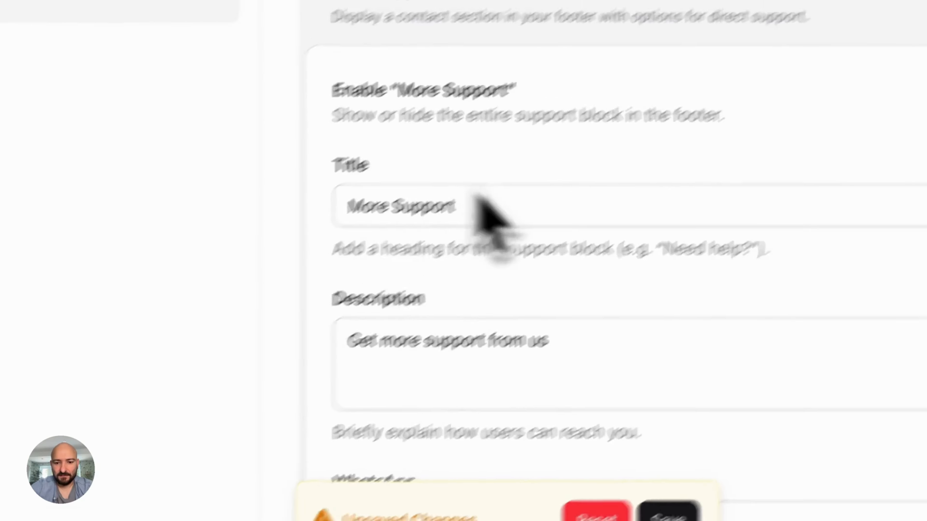
Save the updated footer settings
{"action": "left_click", "coordinate": [668, 513]}
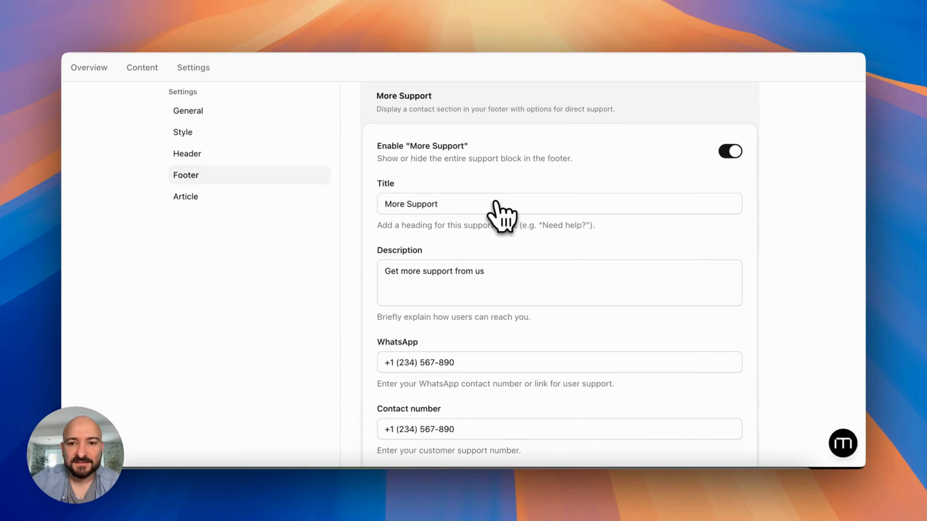
{"action": "scroll", "coordinate": [501, 216], "scroll_direction": "up", "scroll_amount": 3}
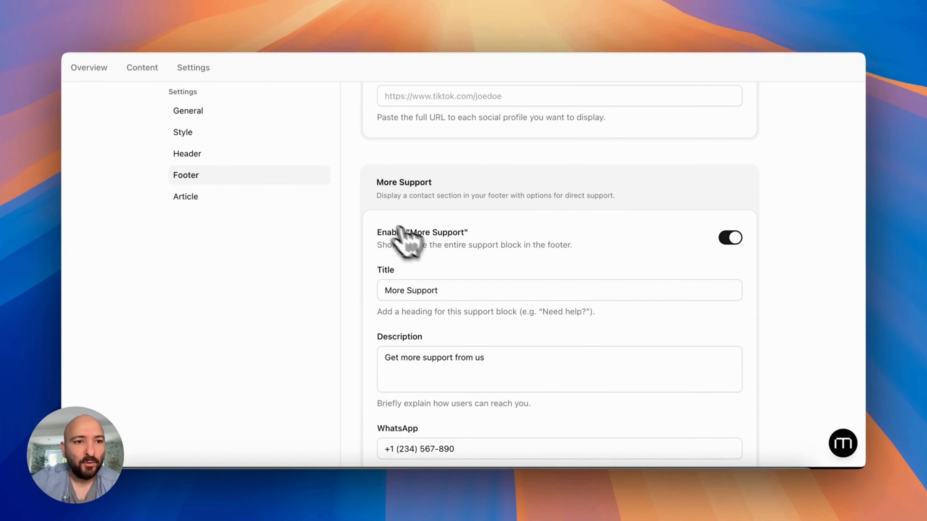
{"action": "scroll", "coordinate": [501, 215], "scroll_direction": "up", "scroll_amount": 20}
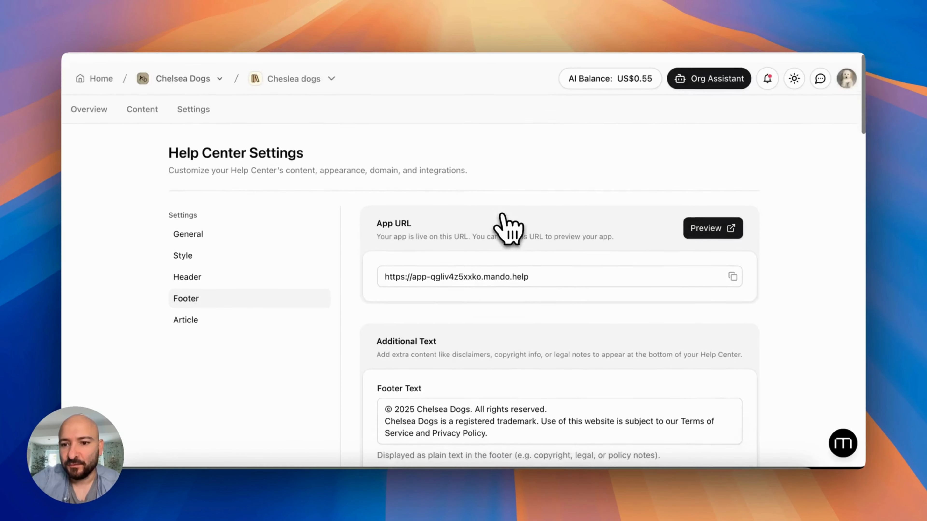
Preview the help center, close the chat widget on Contact Us, and select the store's phone number
{"action": "left_click", "coordinate": [704, 225]}
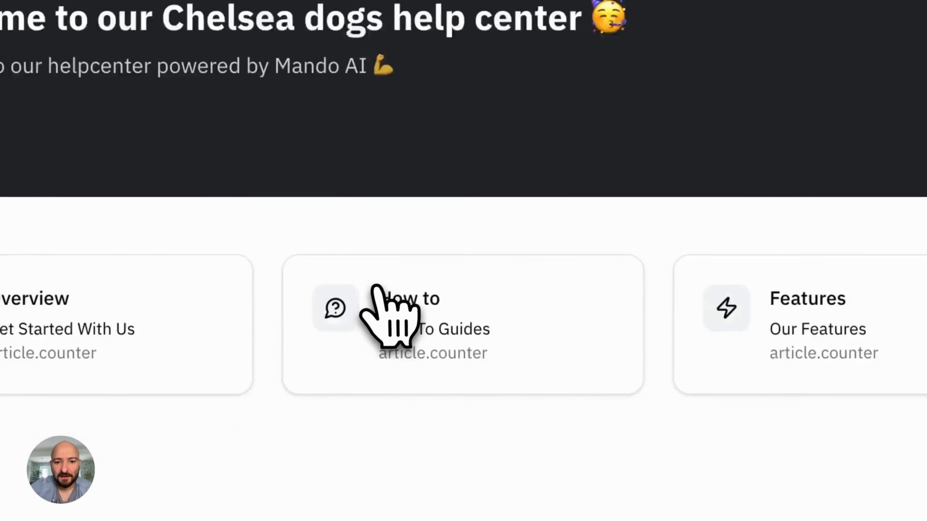
{"action": "scroll", "coordinate": [387, 318], "scroll_direction": "down", "scroll_amount": 10}
{"action": "scroll", "coordinate": [389, 315], "scroll_direction": "up", "scroll_amount": 3}
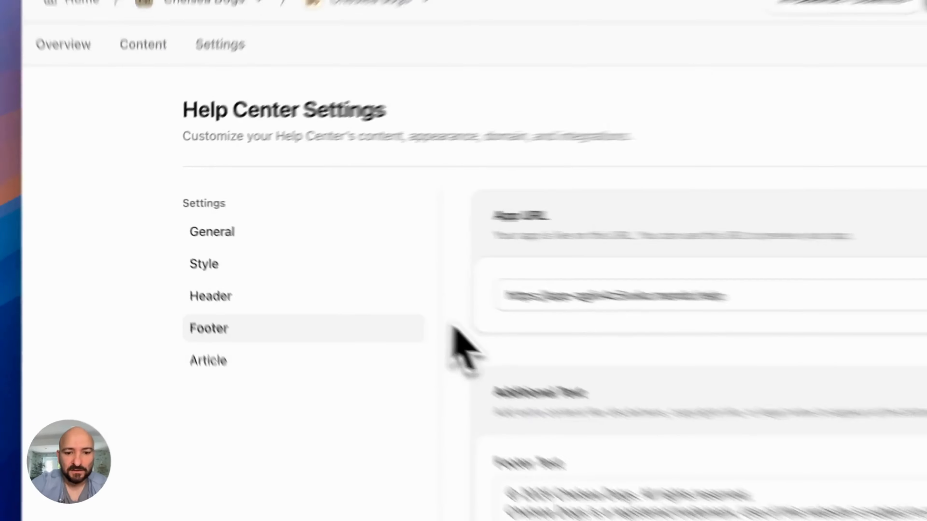
{"action": "scroll", "coordinate": [453, 314], "scroll_direction": "down", "scroll_amount": 10}
{"action": "scroll", "coordinate": [452, 314], "scroll_direction": "down", "scroll_amount": 15}
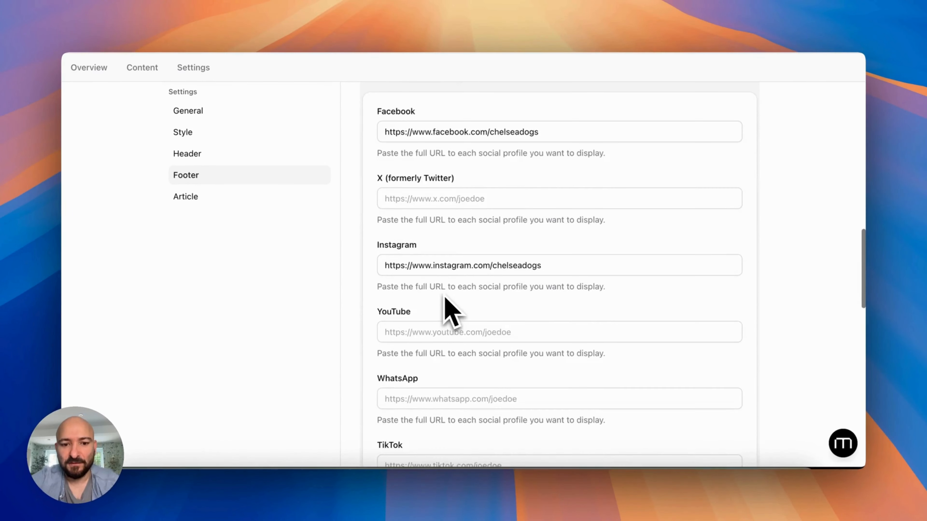
{"action": "scroll", "coordinate": [452, 314], "scroll_direction": "up", "scroll_amount": 1}
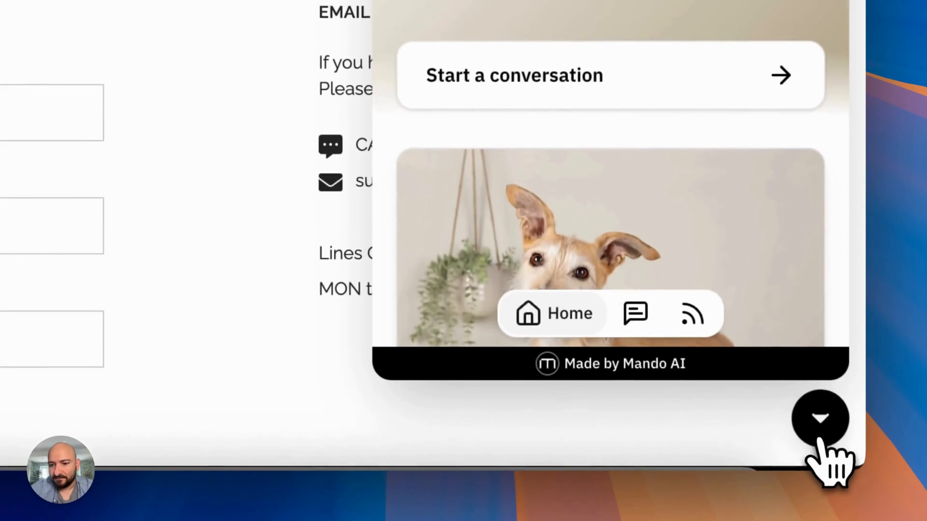
{"action": "left_click", "coordinate": [819, 434]}
{"action": "left_click_drag", "start_coordinate": [531, 259], "coordinate": [464, 260]}
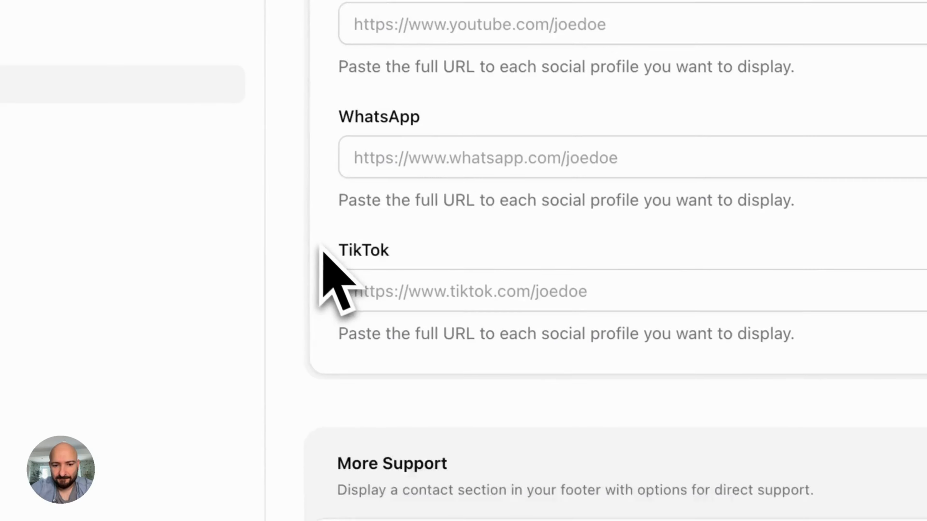
{"action": "scroll", "coordinate": [321, 249], "scroll_direction": "down", "scroll_amount": 15}
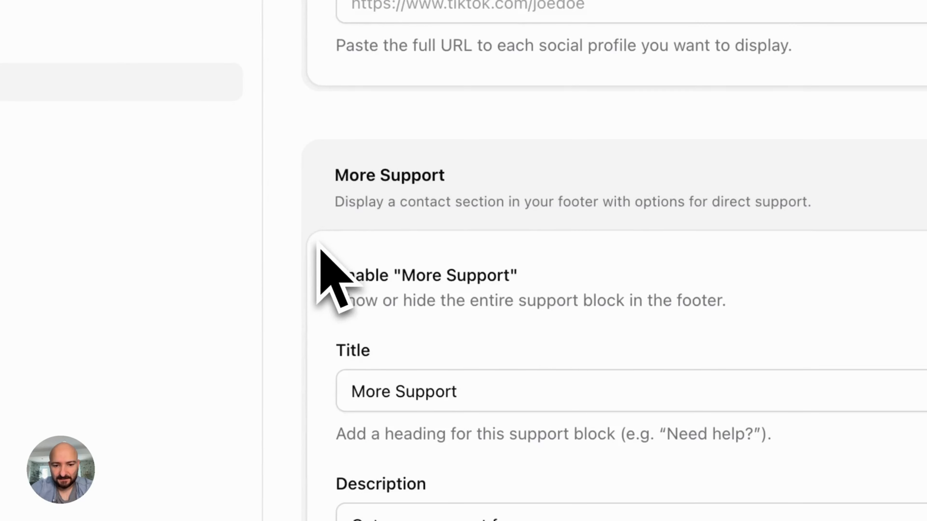
Clear the sample WhatsApp support number from the footer's More Support settings
{"action": "scroll", "coordinate": [317, 243], "scroll_direction": "down", "scroll_amount": 2}
{"action": "left_click_drag", "start_coordinate": [491, 387], "coordinate": [459, 387]}
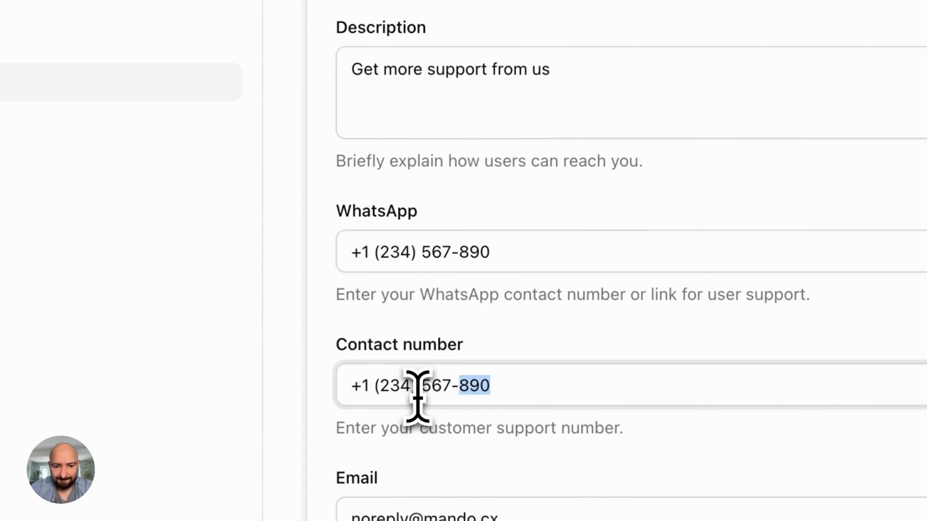
{"action": "scroll", "coordinate": [418, 398], "scroll_direction": "up", "scroll_amount": 2}
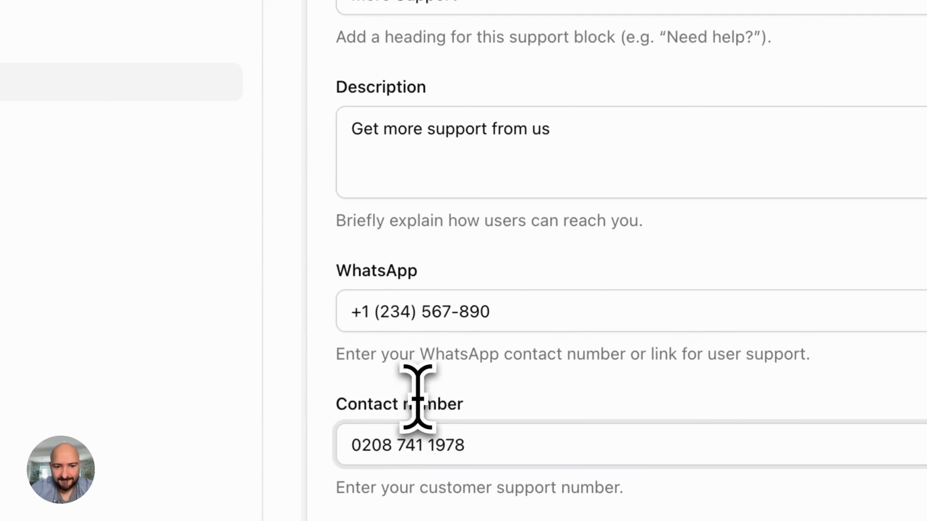
{"action": "triple_click", "coordinate": [389, 310]}
{"action": "key", "text": "BackSpace"}
Select the noreply part of the footer's support email address
{"action": "scroll", "coordinate": [617, 166], "scroll_direction": "up", "scroll_amount": 4}
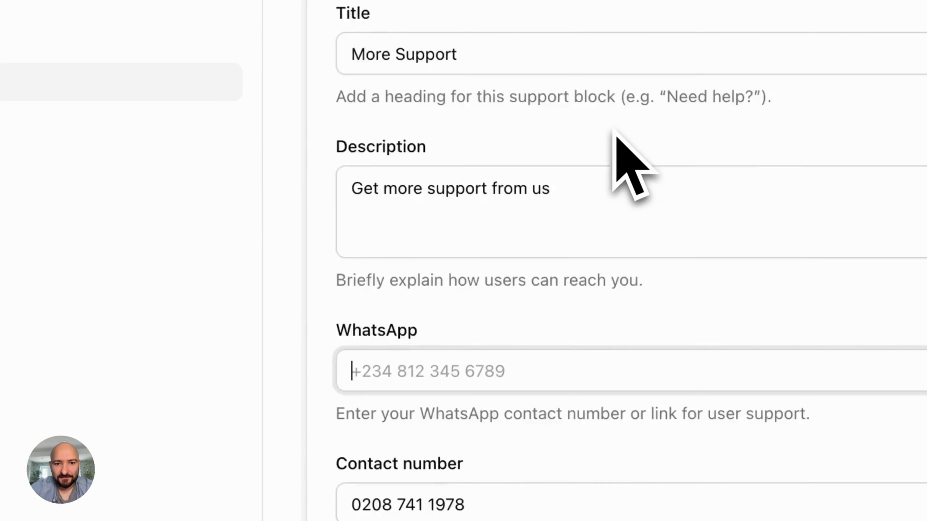
{"action": "scroll", "coordinate": [584, 161], "scroll_direction": "down", "scroll_amount": 5}
{"action": "scroll", "coordinate": [534, 164], "scroll_direction": "down", "scroll_amount": 4}
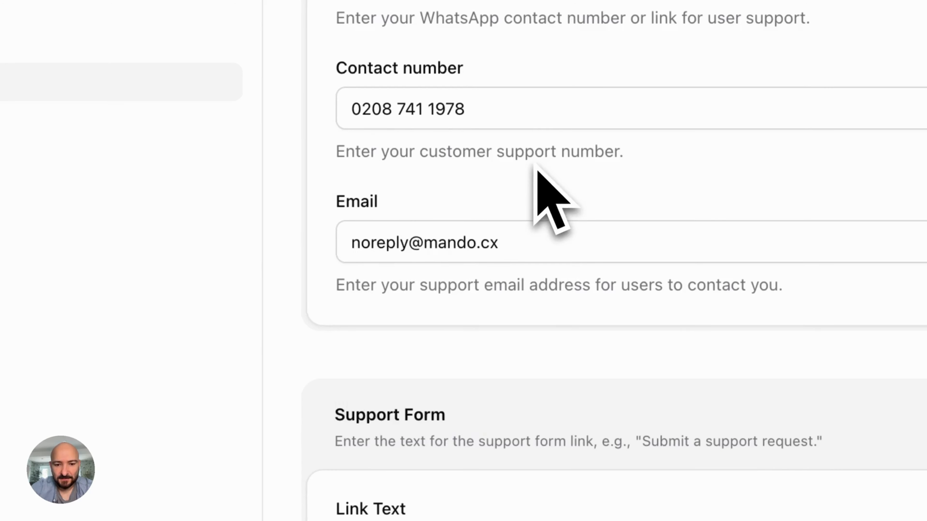
{"action": "double_click", "coordinate": [525, 230]}
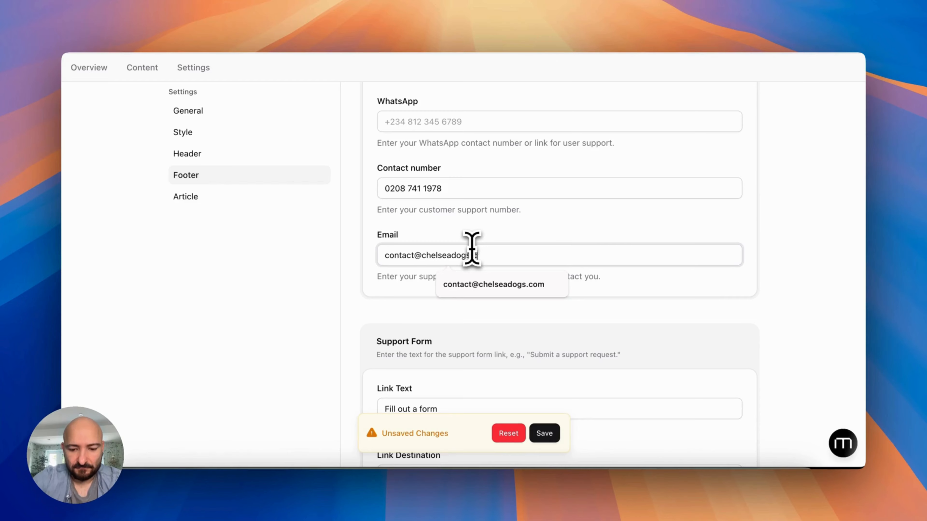
{"action": "scroll", "coordinate": [617, 223], "scroll_direction": "down", "scroll_amount": 5}
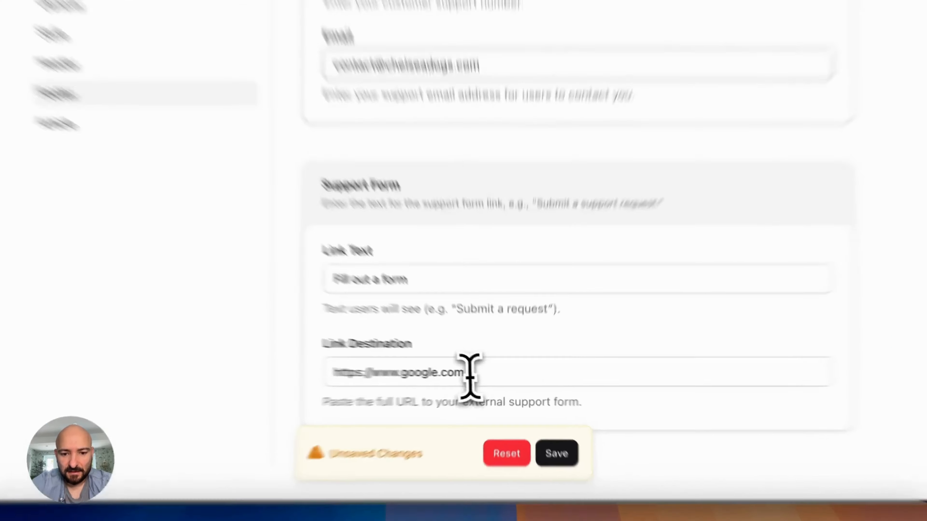
Paste the Chelsea Dogs contact-us page URL as the support form link destination and save
{"action": "triple_click", "coordinate": [478, 375]}
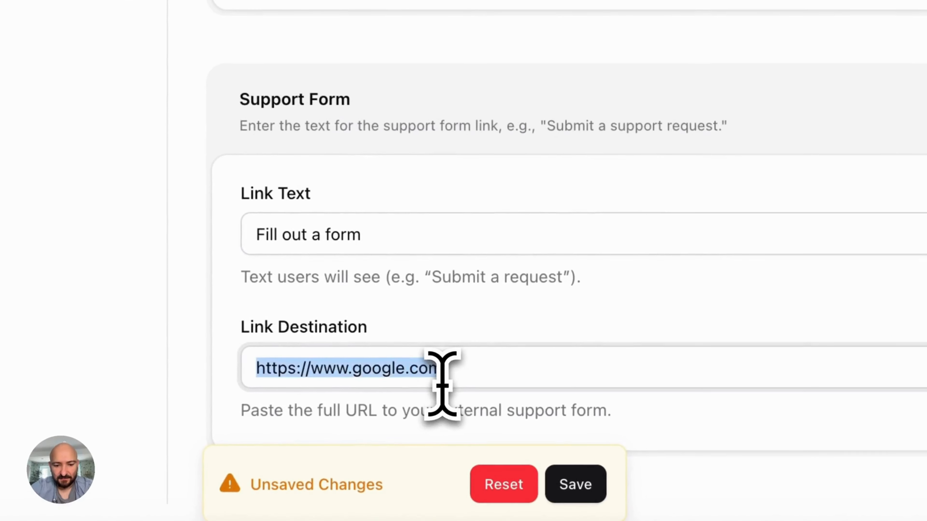
{"action": "key", "text": "super+v"}
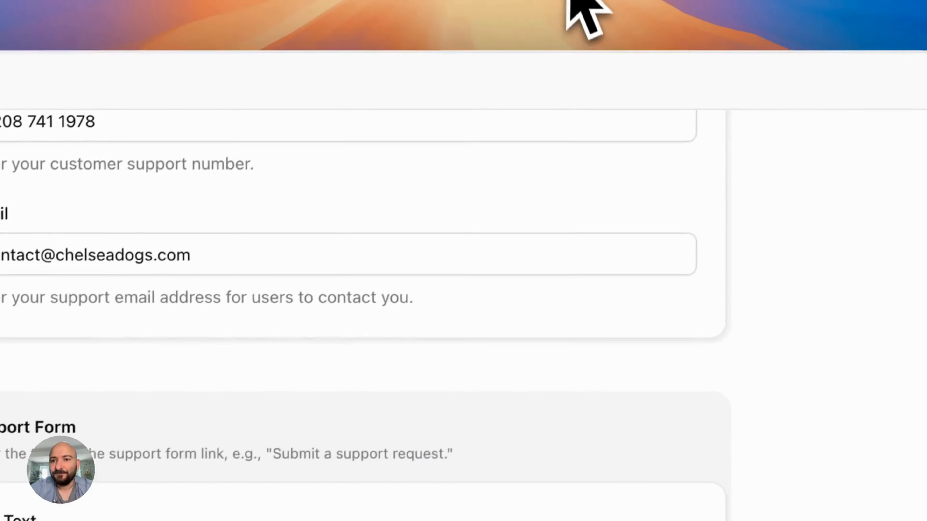
{"action": "left_click", "coordinate": [567, 2]}
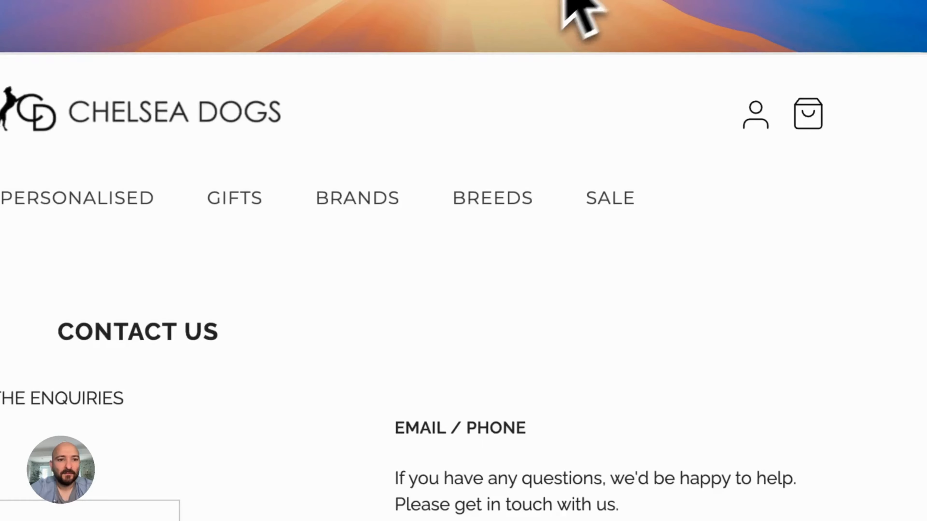
{"action": "left_click", "coordinate": [227, 3]}
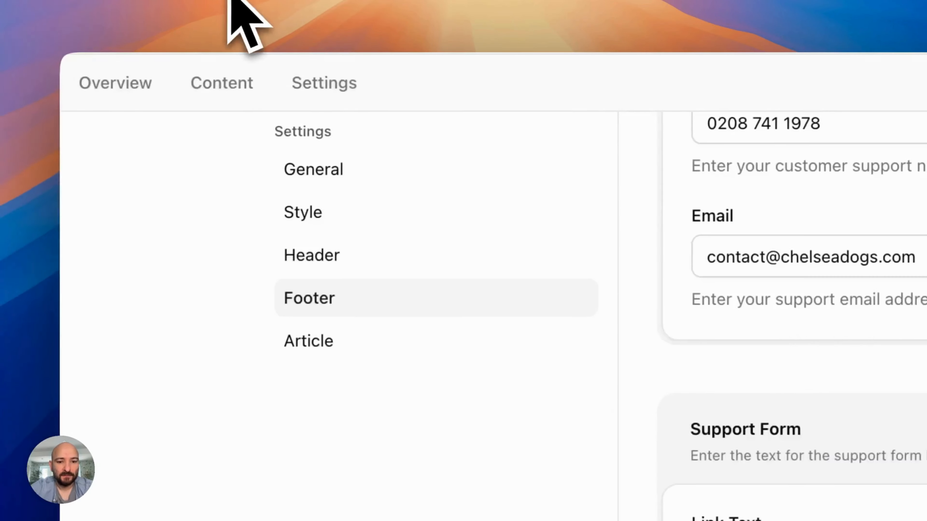
{"action": "triple_click", "coordinate": [524, 333]}
{"action": "type", "text": "https://www.chelseadogs.com/pages/contact-us"}
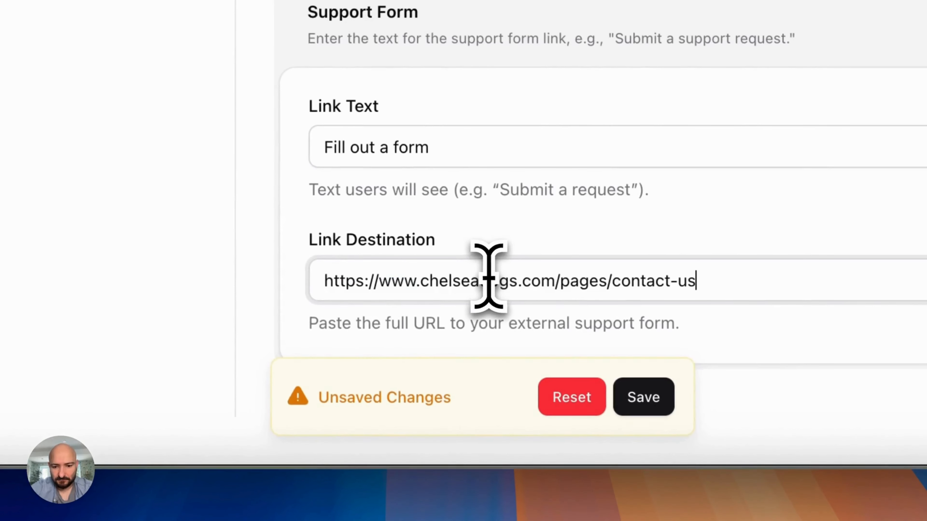
{"action": "left_click", "coordinate": [651, 397]}
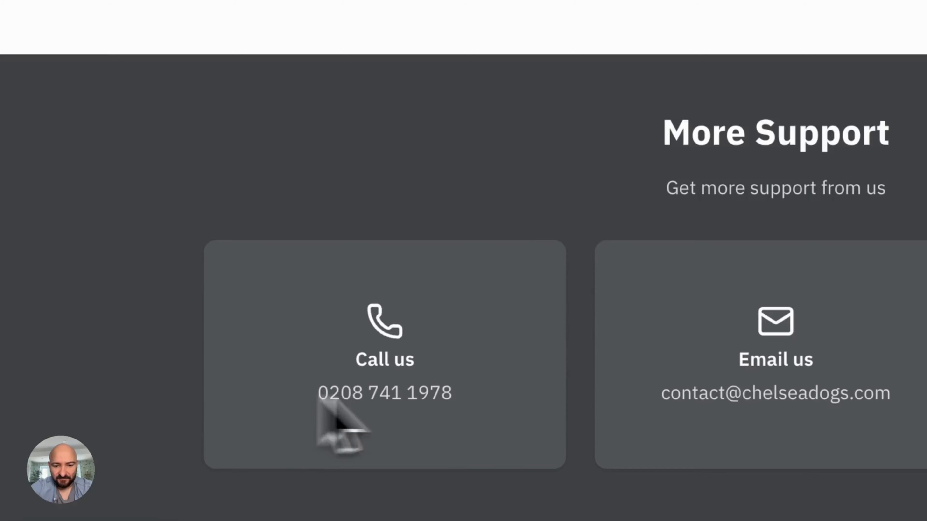
Compare the phone number and email against the live Chelsea Dogs site, then return to footer settings
{"action": "triple_click", "coordinate": [325, 398]}
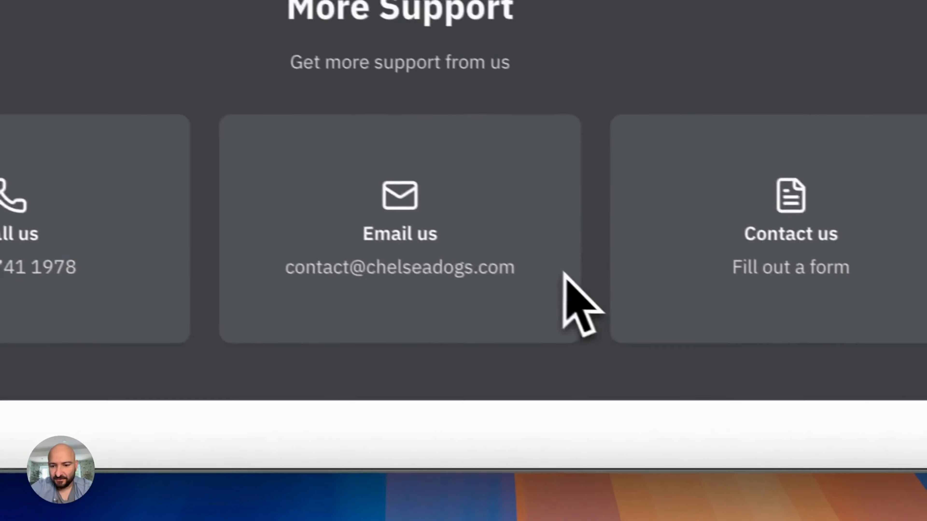
{"action": "triple_click", "coordinate": [563, 277]}
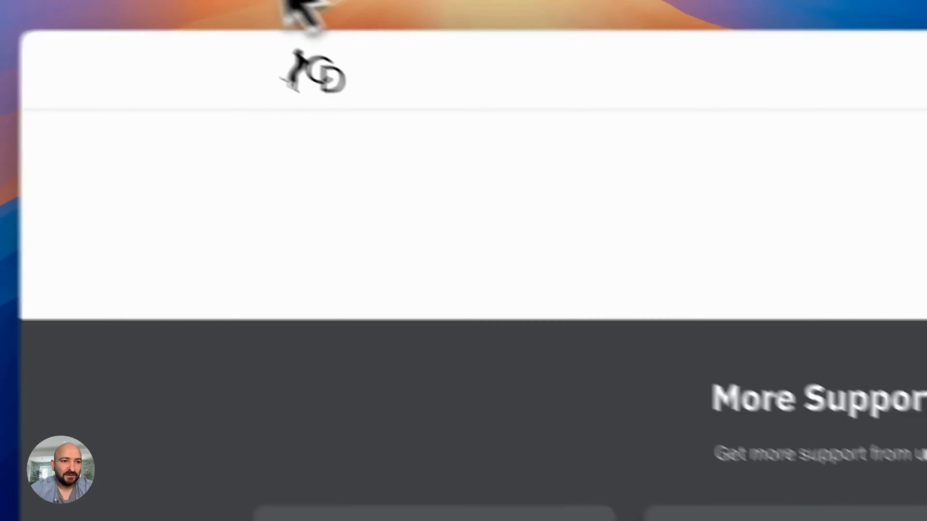
{"action": "left_click", "coordinate": [219, 3]}
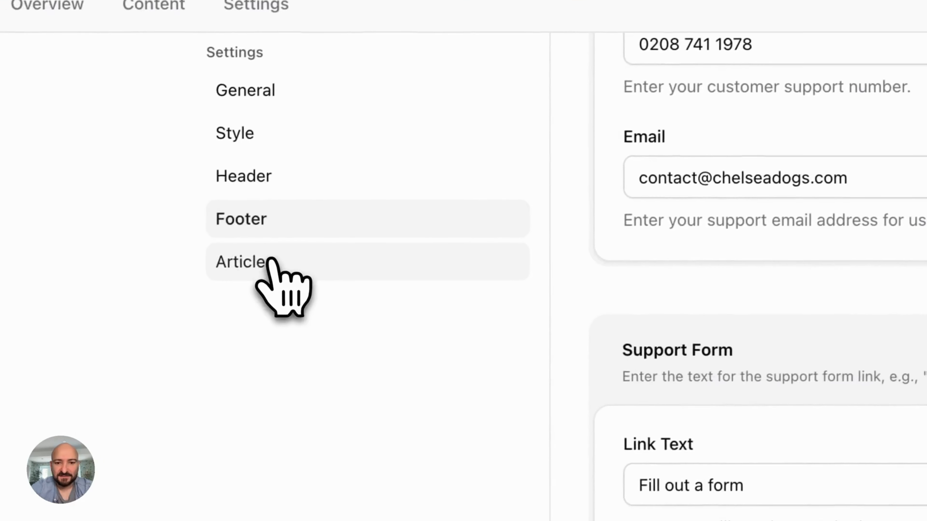
In Article settings, change the Featured Articles title to 'Get the most out of Chelsea Dogs' and save
{"action": "left_click", "coordinate": [48, 331]}
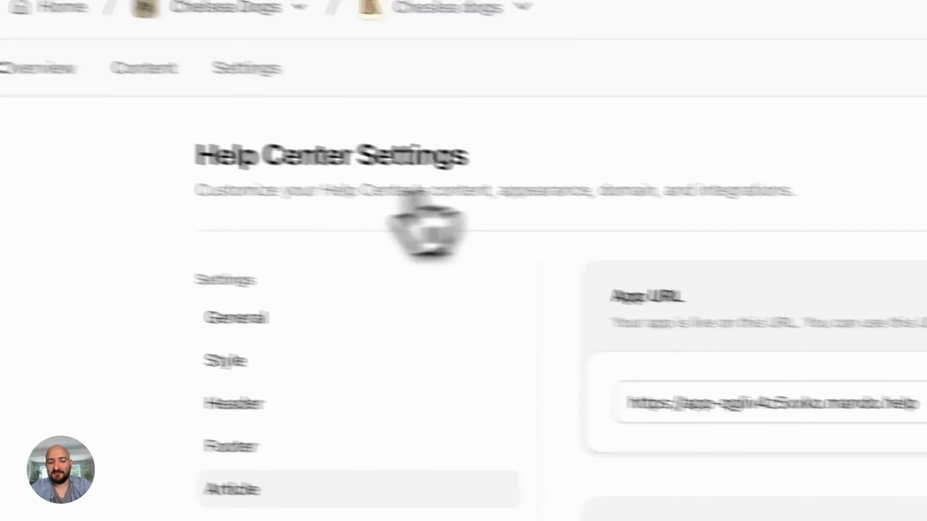
{"action": "scroll", "coordinate": [314, 368], "scroll_direction": "down", "scroll_amount": 5}
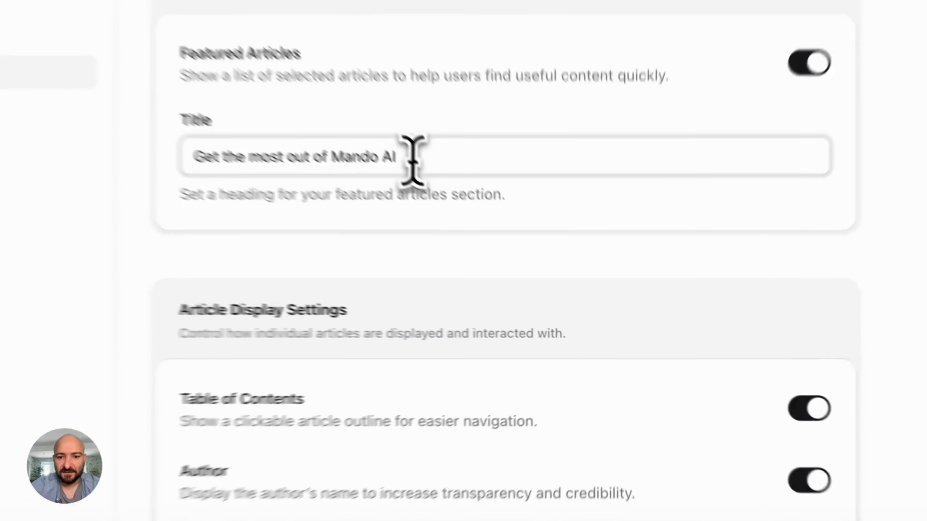
{"action": "left_click_drag", "start_coordinate": [506, 244], "coordinate": [463, 241]}
{"action": "type", "text": "Ch"}
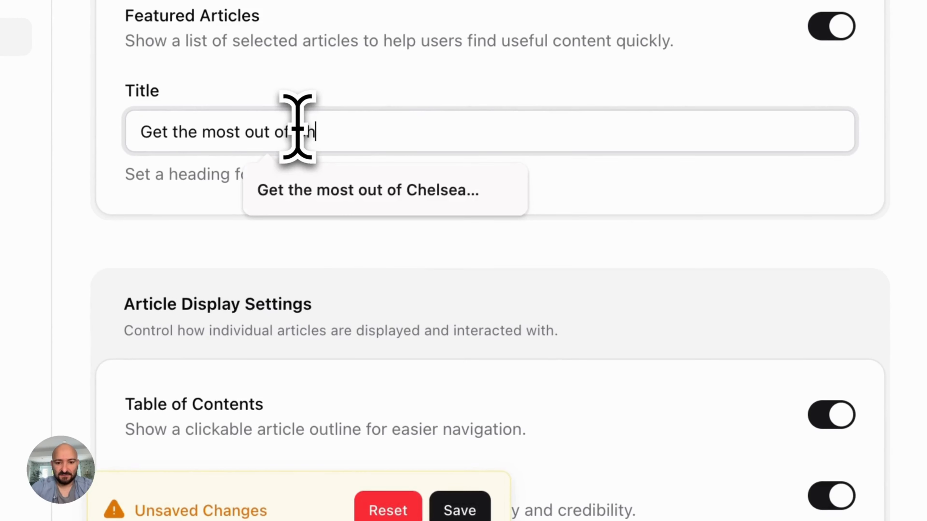
{"action": "type", "text": "elsea dog"}
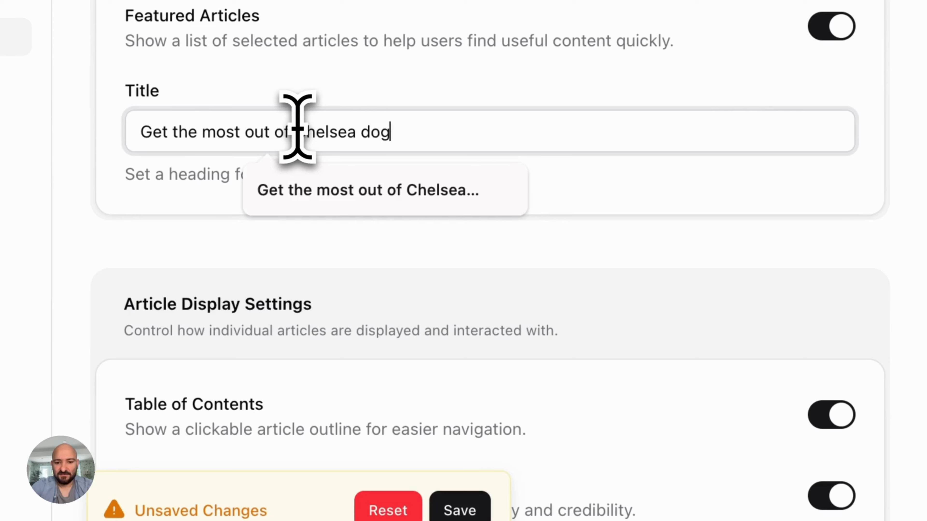
{"action": "type", "text": "s"}
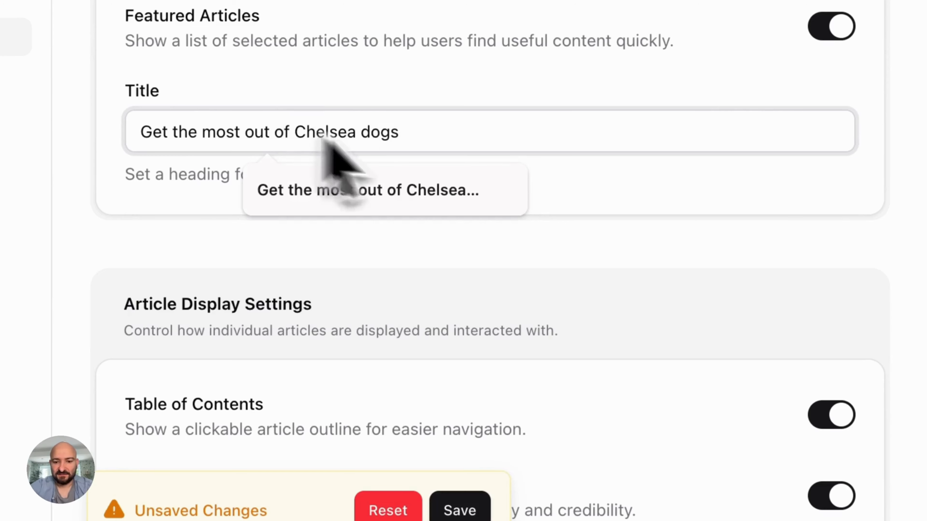
{"action": "left_click", "coordinate": [369, 137]}
{"action": "key", "text": "BackSpace"}
{"action": "type", "text": "D"}
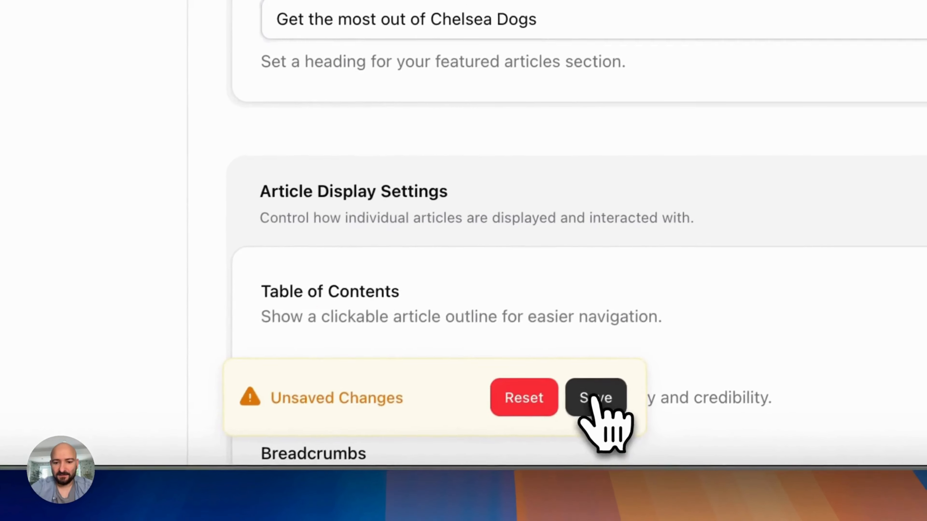
{"action": "left_click", "coordinate": [459, 510]}
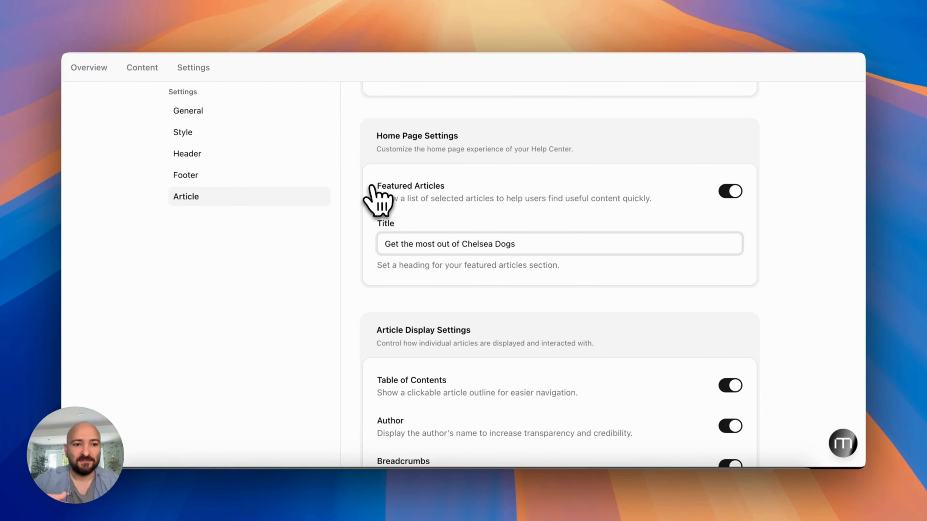
{"action": "scroll", "coordinate": [367, 193], "scroll_direction": "up", "scroll_amount": 5}
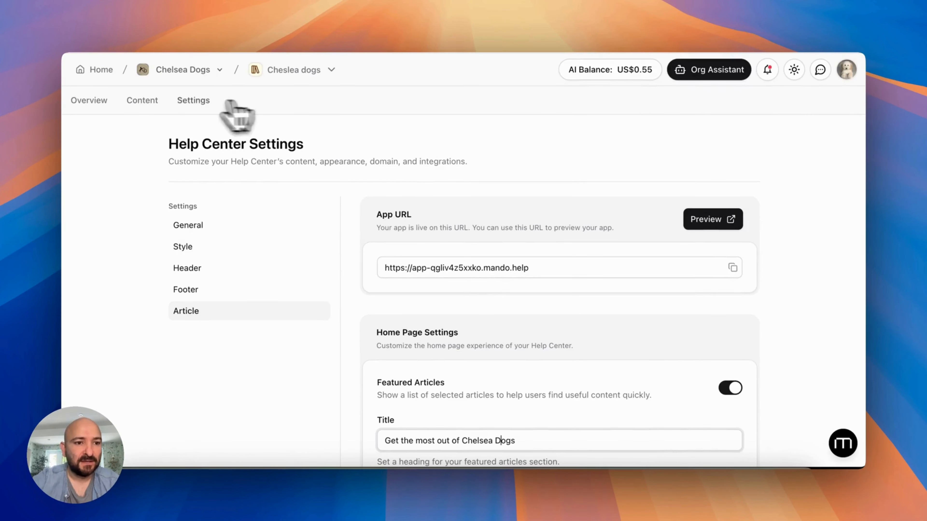
Select all three collections (Features, Overview, How to) and permanently delete them
{"action": "left_click", "coordinate": [142, 103]}
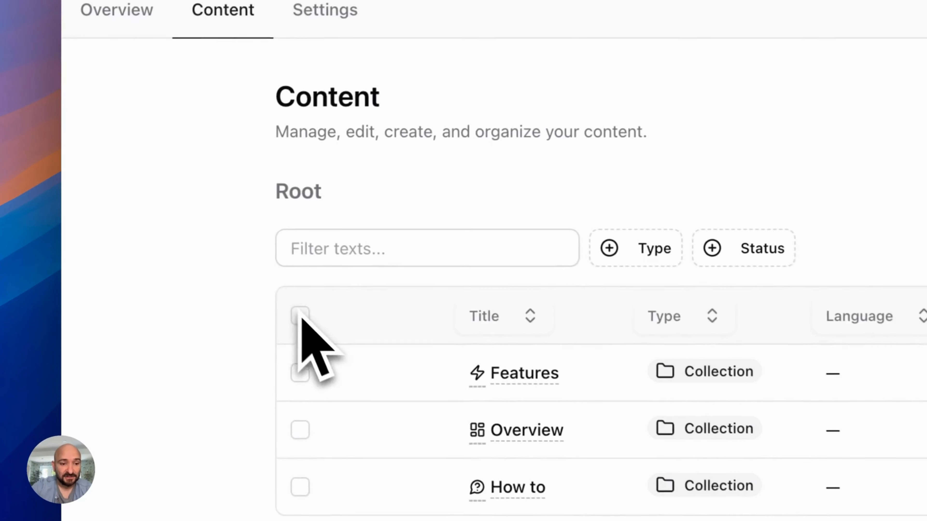
{"action": "left_click", "coordinate": [181, 254]}
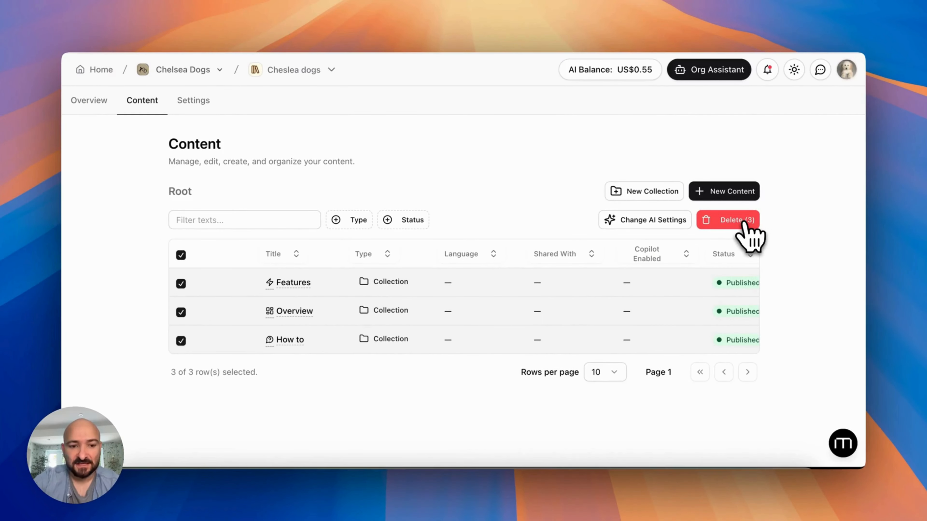
{"action": "left_click", "coordinate": [745, 223]}
{"action": "left_click", "coordinate": [544, 285]}
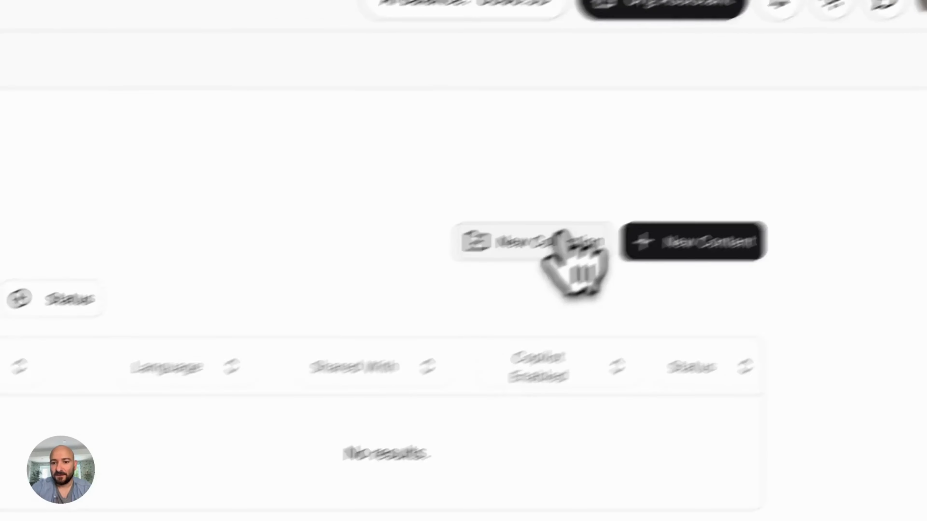
Create a 'Delivery Information' collection, open it, and add a new article to it
{"action": "left_click", "coordinate": [565, 241]}
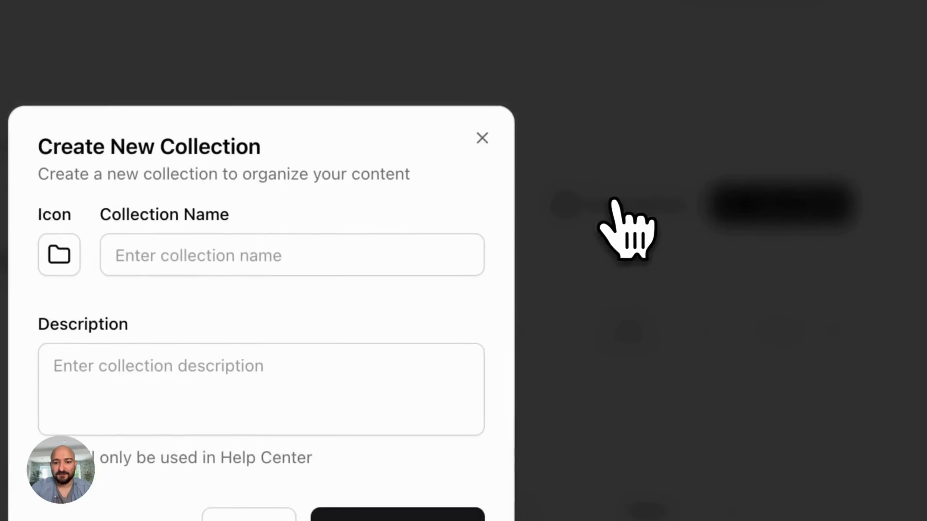
{"action": "left_click", "coordinate": [432, 172]}
{"action": "type", "text": "Delivery"}
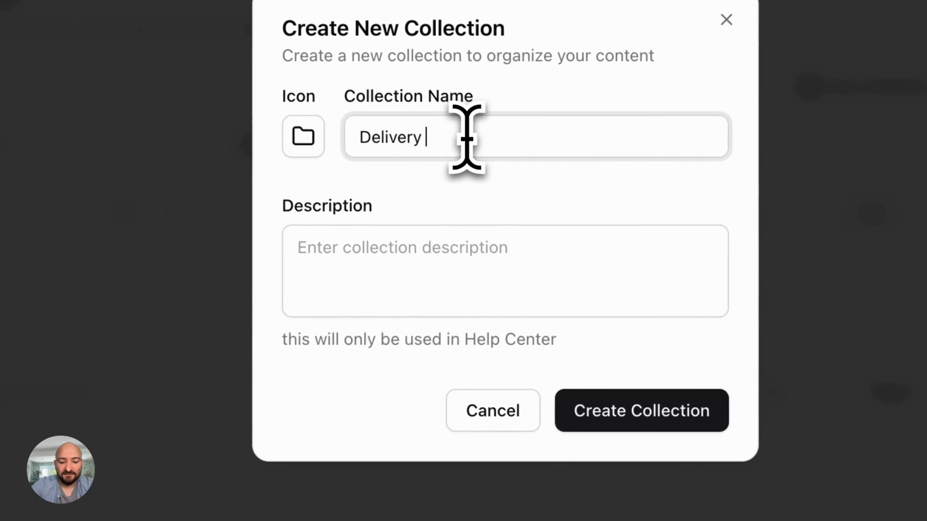
{"action": "type", "text": " Information"}
{"action": "left_click", "coordinate": [682, 411]}
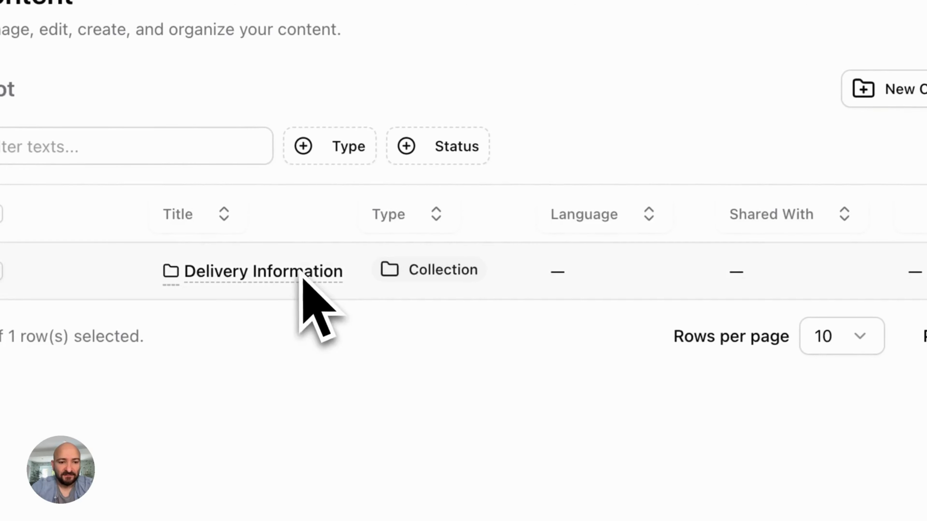
{"action": "left_click", "coordinate": [286, 272]}
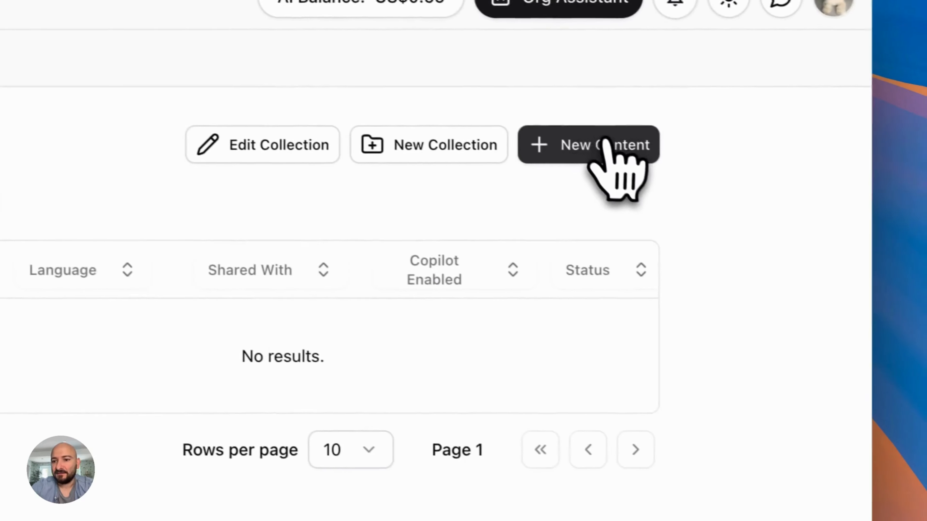
{"action": "left_click", "coordinate": [612, 158]}
Title the new article 'International Delivey' and delete all the starter checklist body content
{"action": "triple_click", "coordinate": [469, 210]}
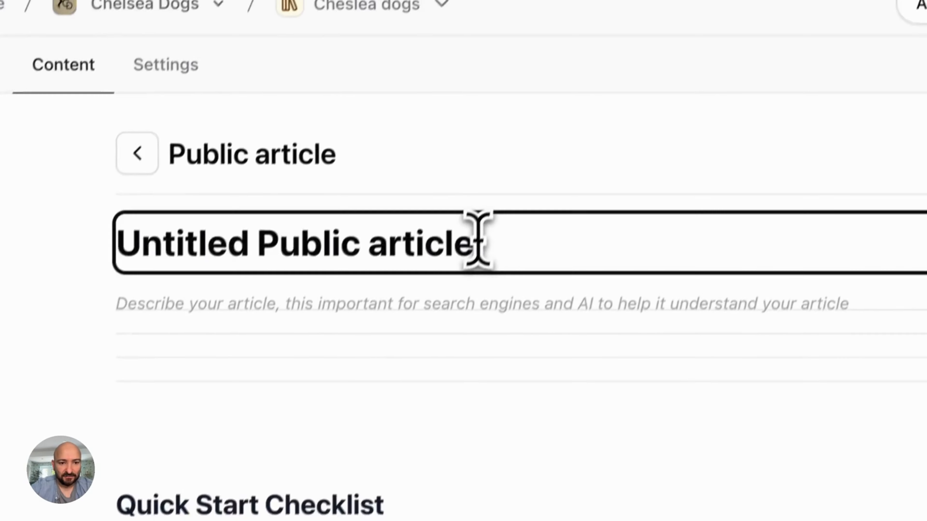
{"action": "type", "text": "International "}
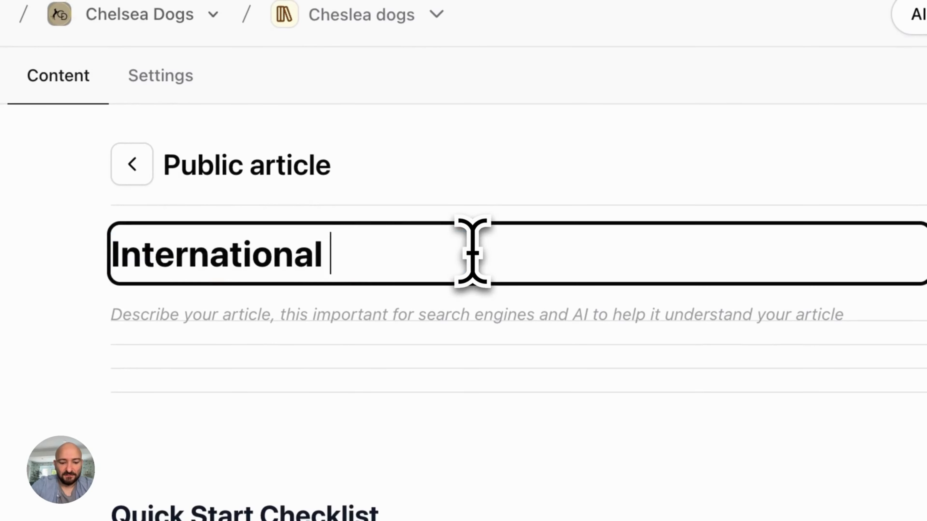
{"action": "type", "text": "Ddelievry"}
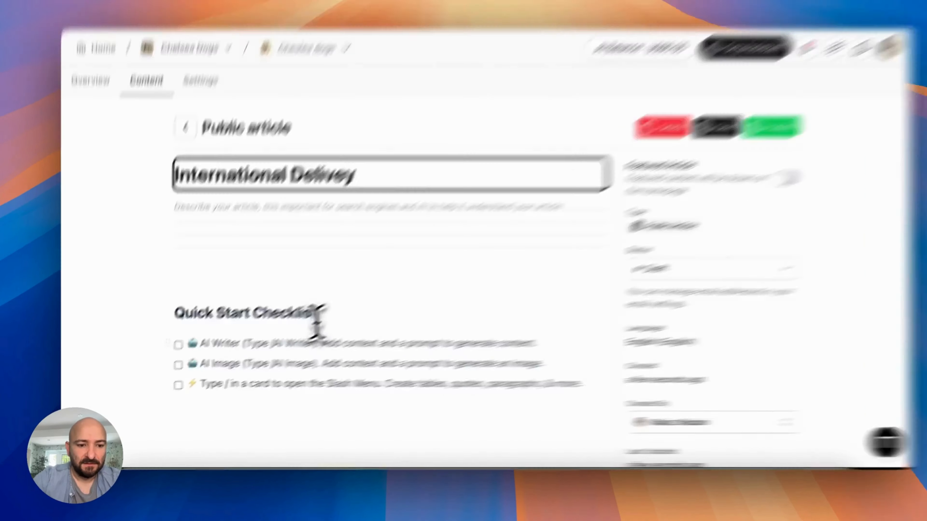
{"action": "left_click", "coordinate": [291, 363]}
{"action": "key", "text": "super+a"}
{"action": "key", "text": "BackSpace"}
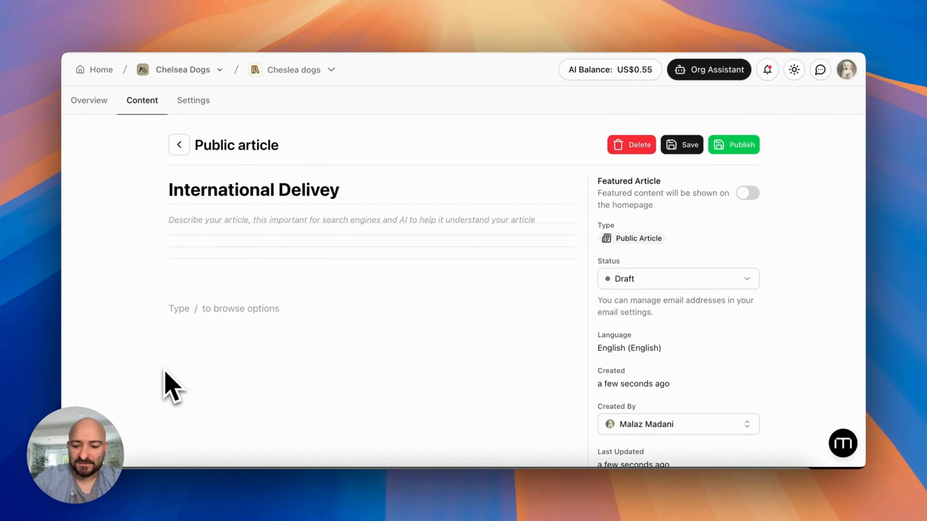
Generate the article body with AI Writer from the pasted prompt on £150+ international delivery quotes
{"action": "type", "text": "/"}
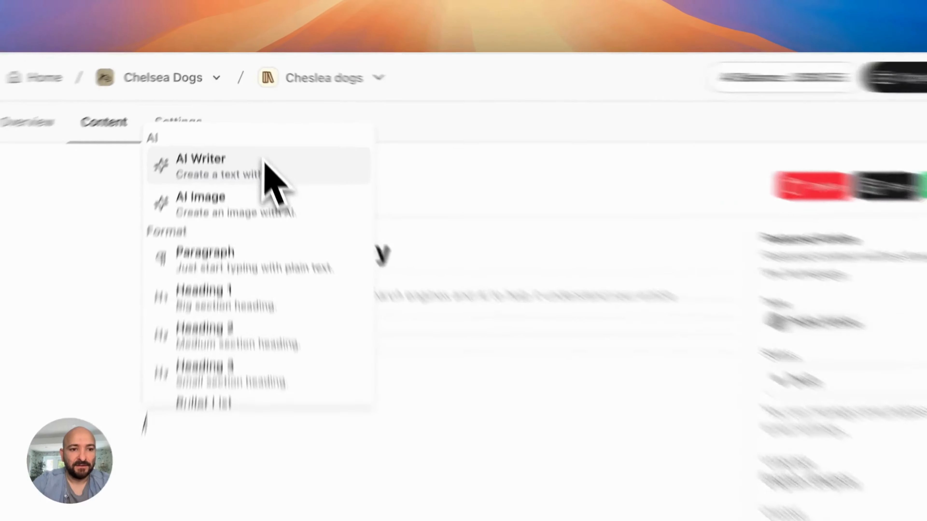
{"action": "left_click", "coordinate": [248, 131]}
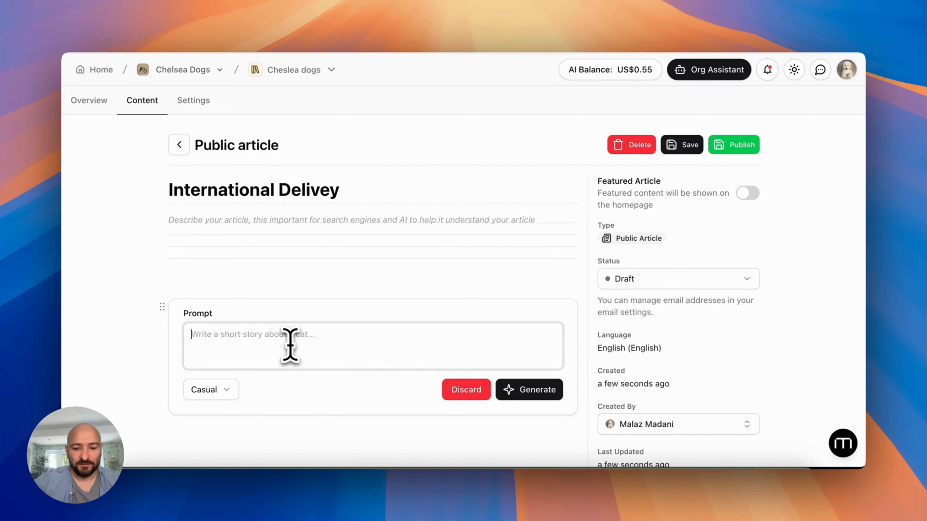
{"action": "key", "text": "super+v"}
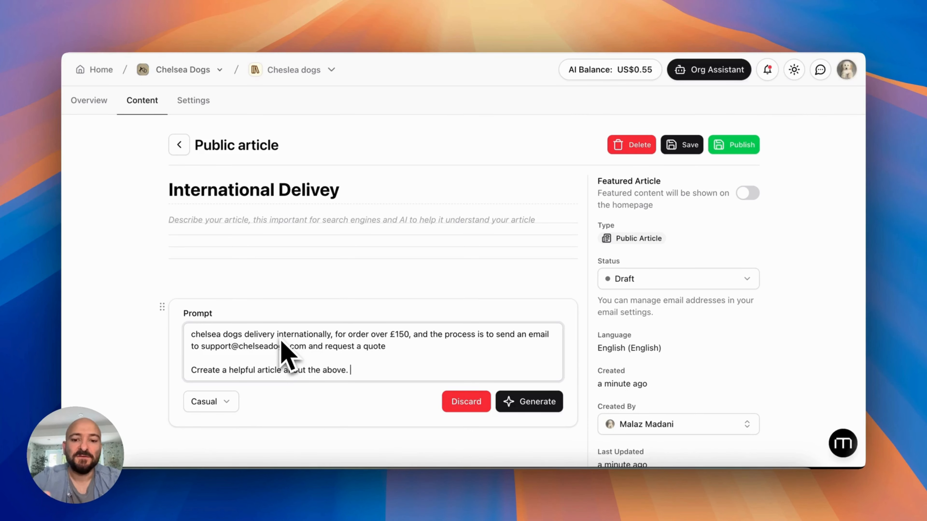
{"action": "left_click", "coordinate": [522, 405]}
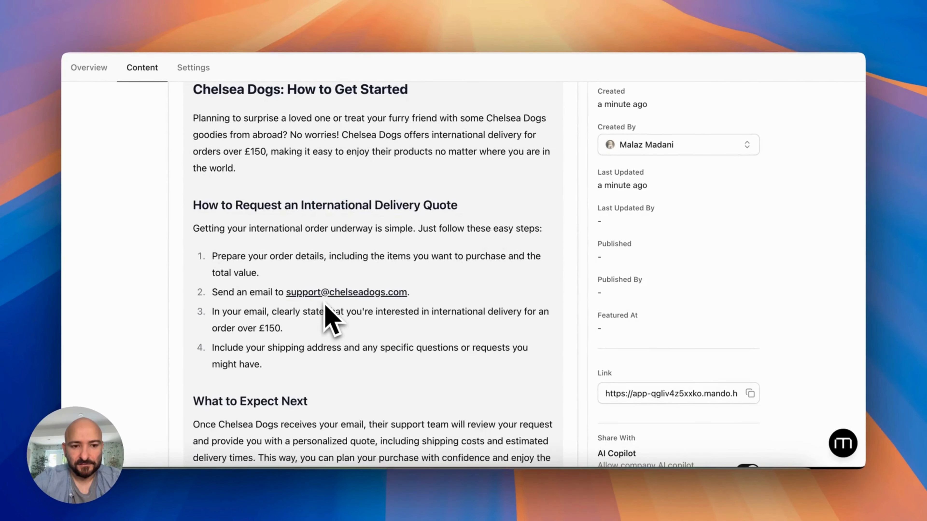
{"action": "scroll", "coordinate": [324, 303], "scroll_direction": "down", "scroll_amount": 1}
{"action": "scroll", "coordinate": [324, 303], "scroll_direction": "up", "scroll_amount": 4}
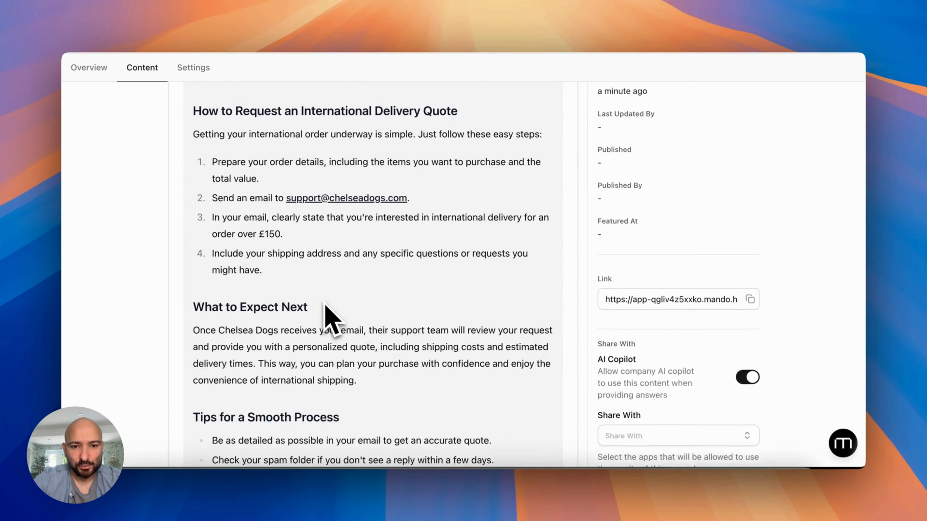
{"action": "scroll", "coordinate": [324, 302], "scroll_direction": "up", "scroll_amount": 2}
{"action": "scroll", "coordinate": [324, 303], "scroll_direction": "down", "scroll_amount": 6}
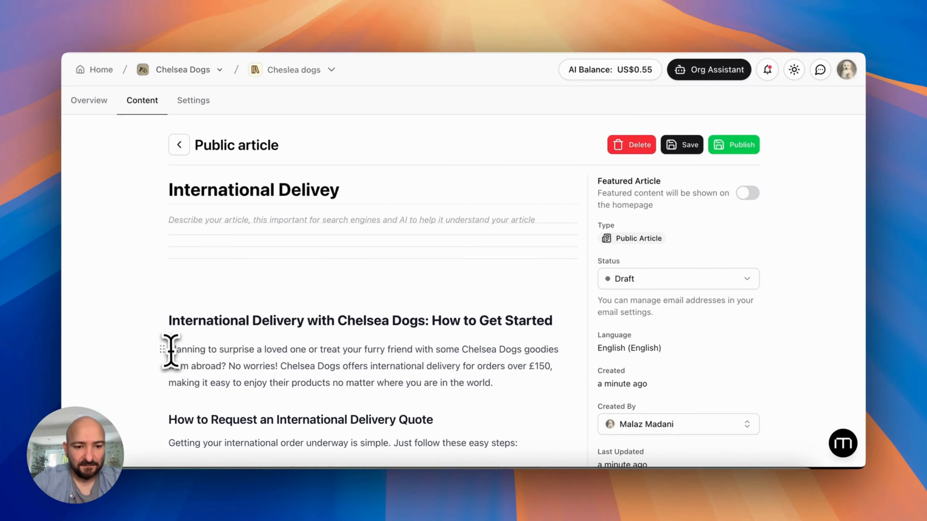
Copy the £150 international delivery intro paragraph into the article description
{"action": "triple_click", "coordinate": [399, 367]}
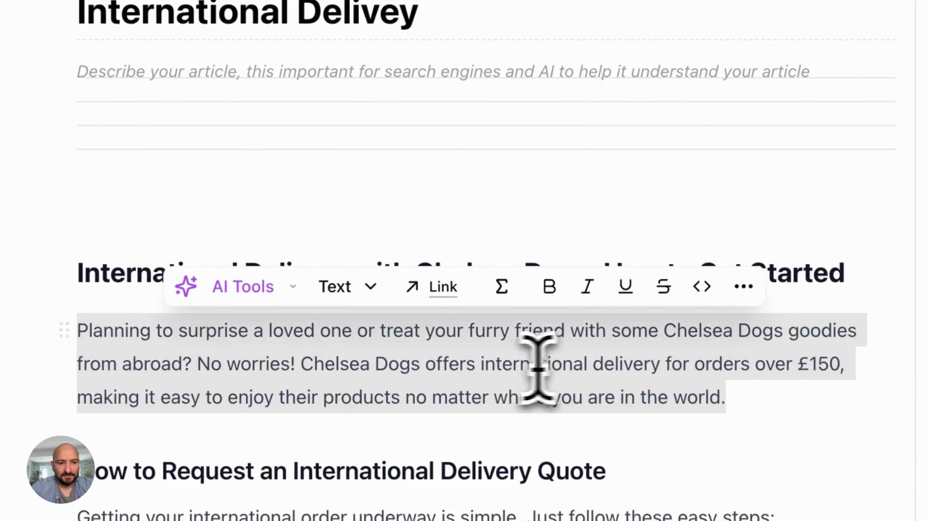
{"action": "key", "text": "super+c"}
{"action": "left_click", "coordinate": [332, 73]}
{"action": "key", "text": "super+v"}
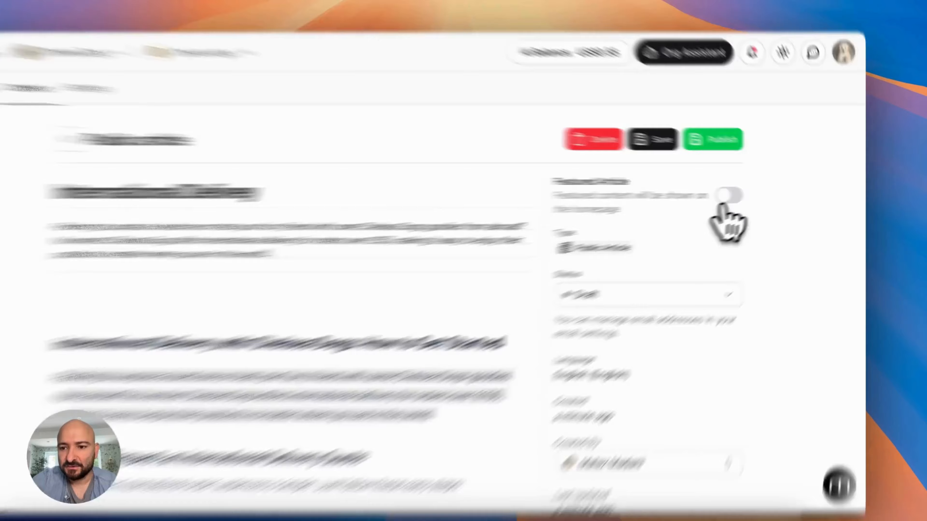
Feature the article on the homepage and share it with Customer Service: Chelsea Dogs
{"action": "left_click", "coordinate": [748, 193]}
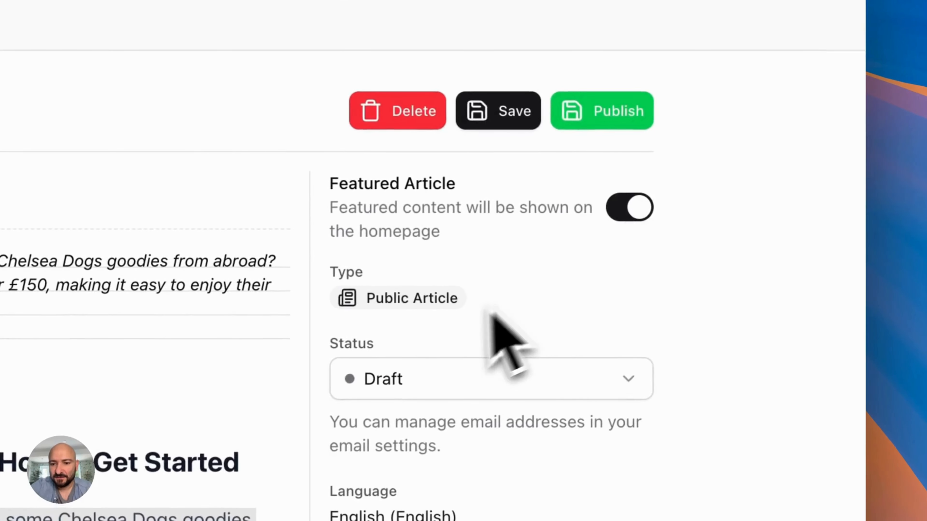
{"action": "scroll", "coordinate": [491, 314], "scroll_direction": "down", "scroll_amount": 10}
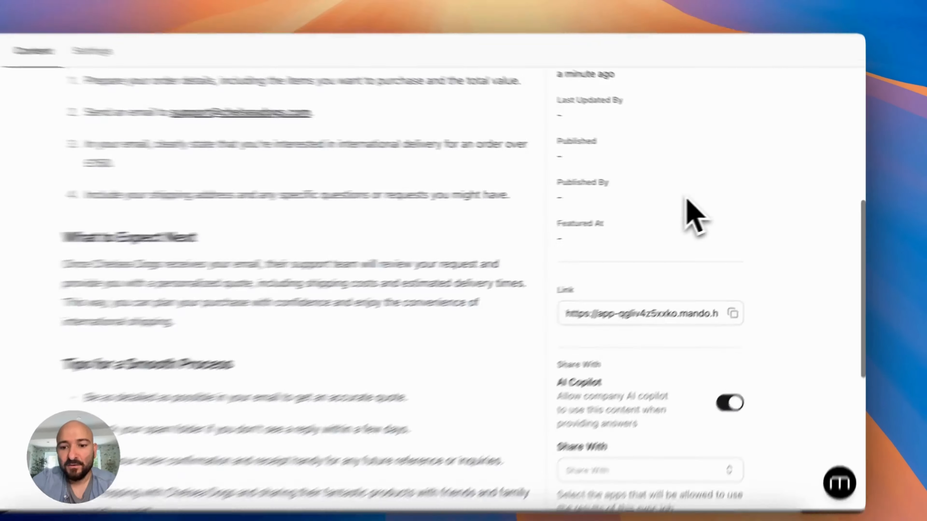
{"action": "scroll", "coordinate": [686, 202], "scroll_direction": "down", "scroll_amount": 5}
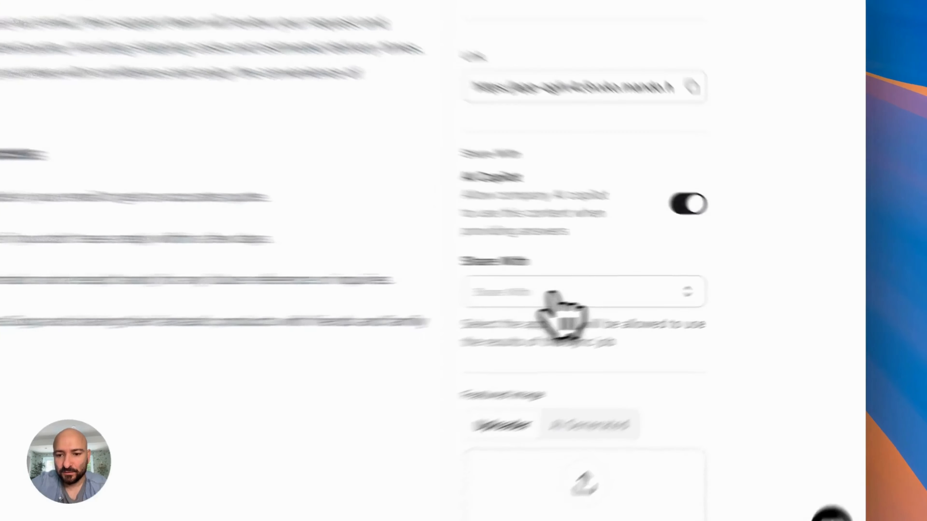
{"action": "left_click", "coordinate": [655, 286]}
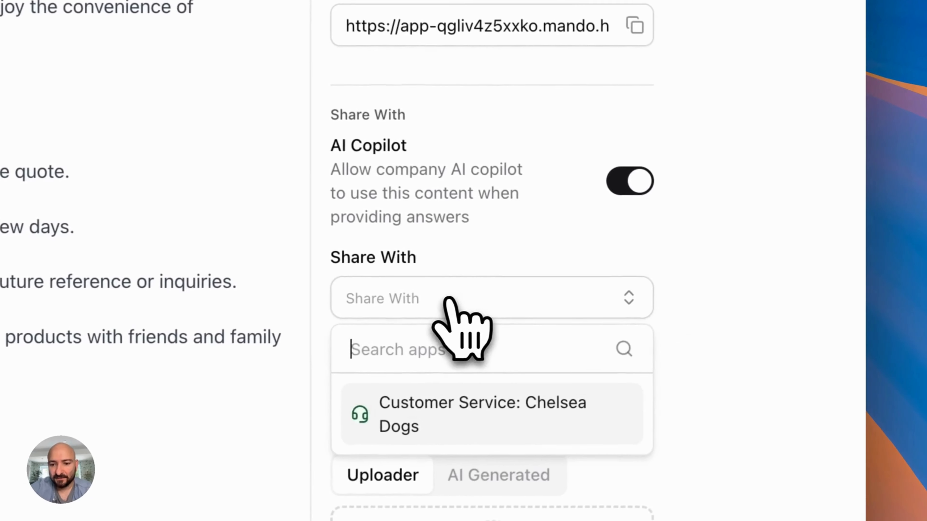
{"action": "left_click", "coordinate": [560, 424]}
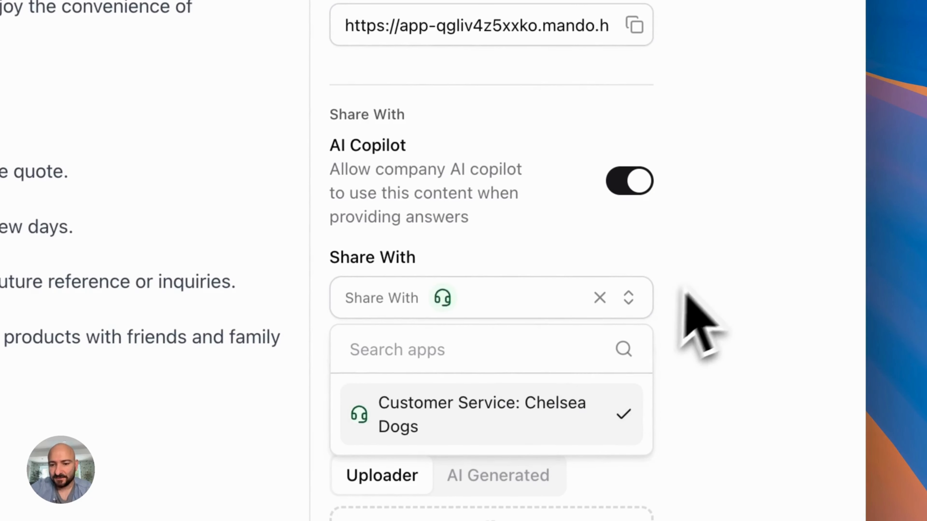
{"action": "left_click", "coordinate": [709, 276]}
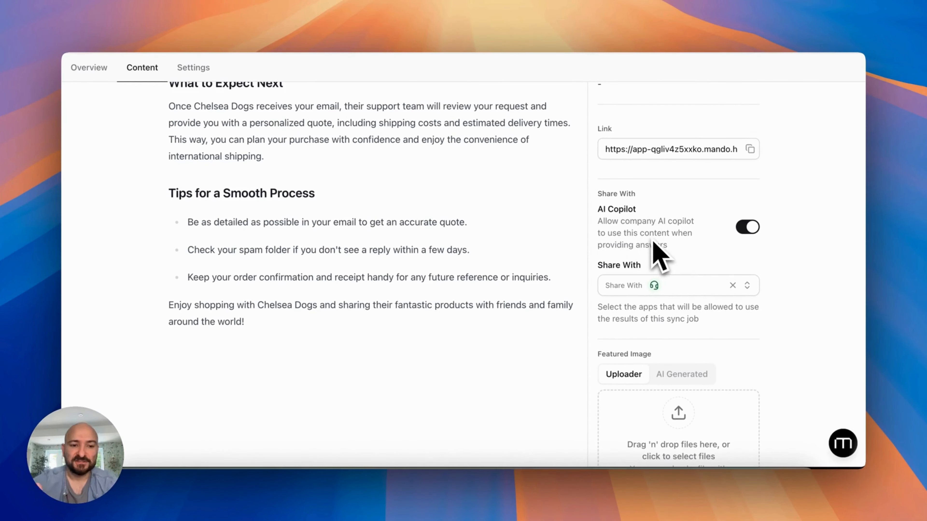
{"action": "scroll", "coordinate": [653, 242], "scroll_direction": "down", "scroll_amount": 5}
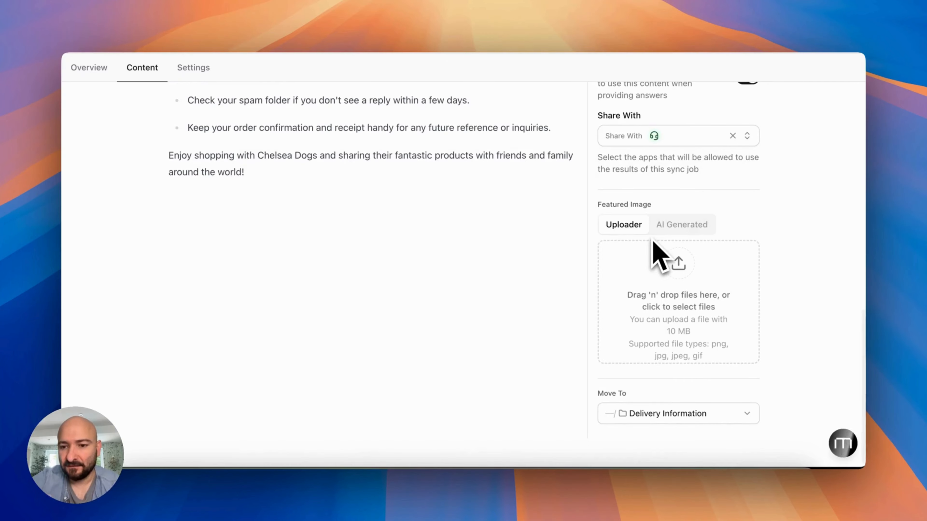
{"action": "scroll", "coordinate": [653, 242], "scroll_direction": "up", "scroll_amount": 10}
{"action": "scroll", "coordinate": [656, 252], "scroll_direction": "down", "scroll_amount": 10}
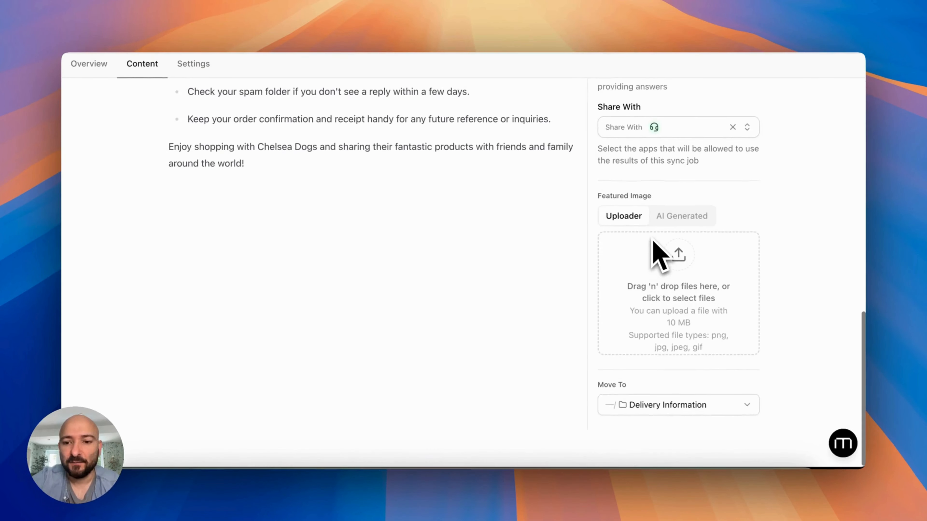
{"action": "scroll", "coordinate": [653, 241], "scroll_direction": "up", "scroll_amount": 15}
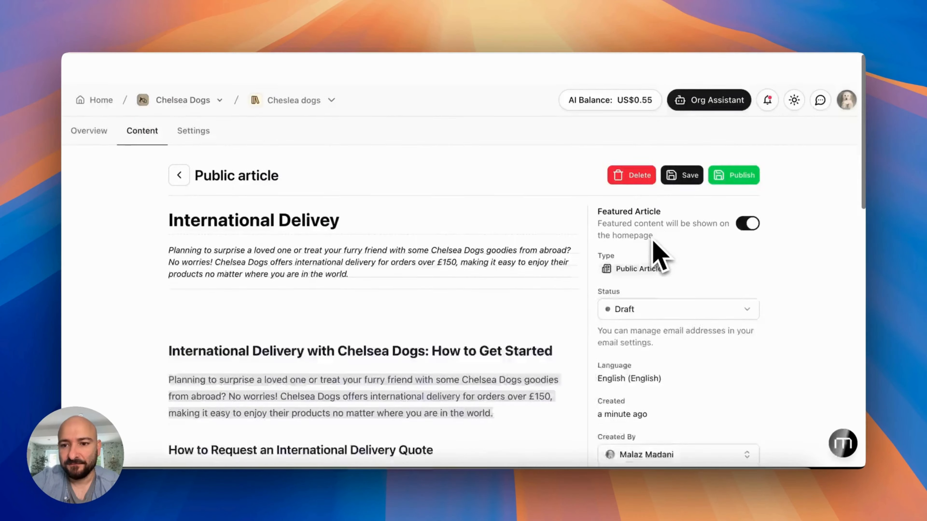
{"action": "scroll", "coordinate": [653, 241], "scroll_direction": "down", "scroll_amount": 15}
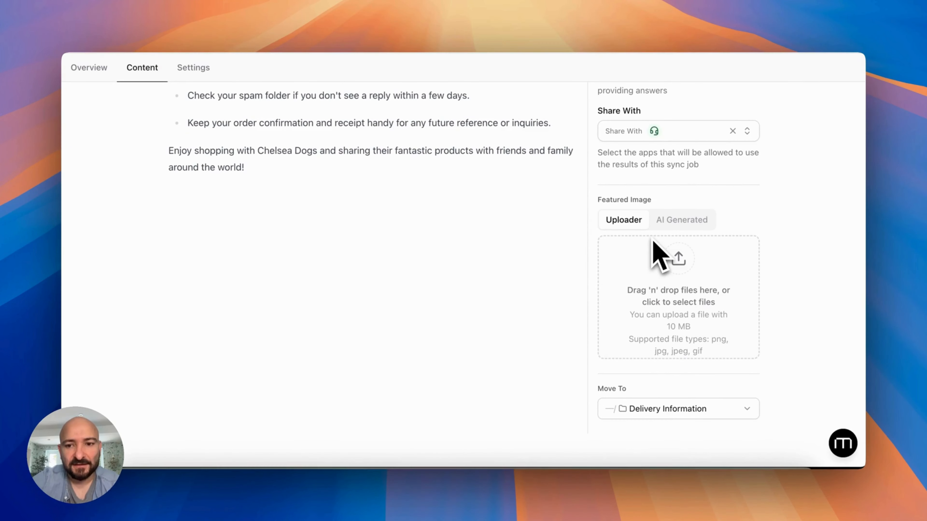
{"action": "scroll", "coordinate": [653, 241], "scroll_direction": "up", "scroll_amount": 15}
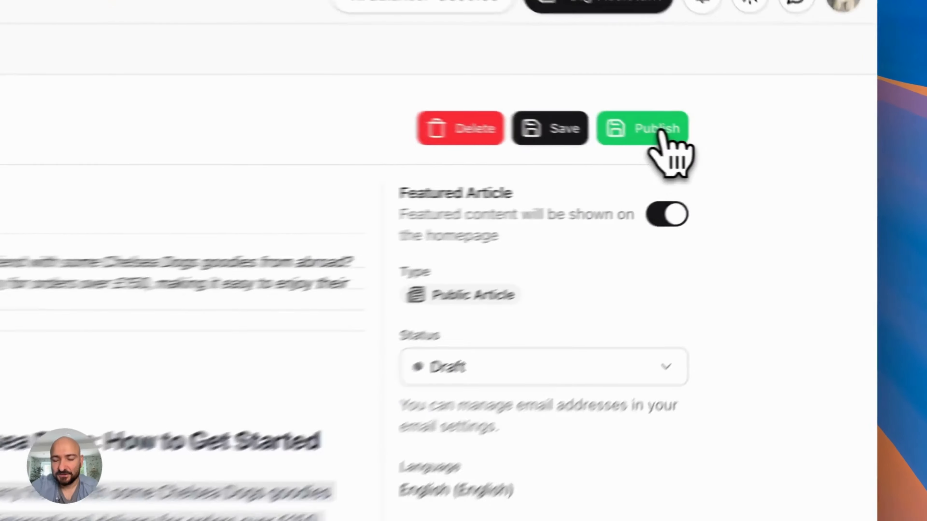
Publish the International Delivey article and view it on the live help center
{"action": "left_click", "coordinate": [741, 148]}
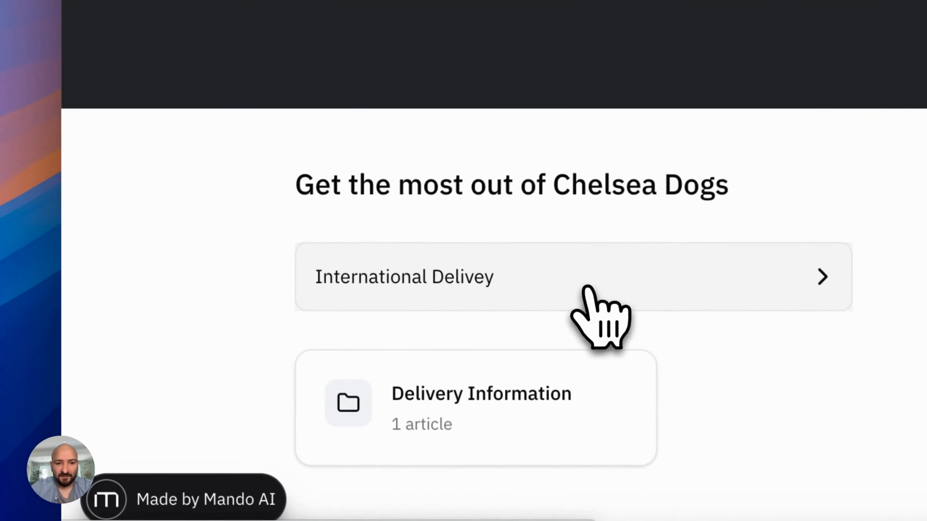
{"action": "left_click", "coordinate": [436, 358]}
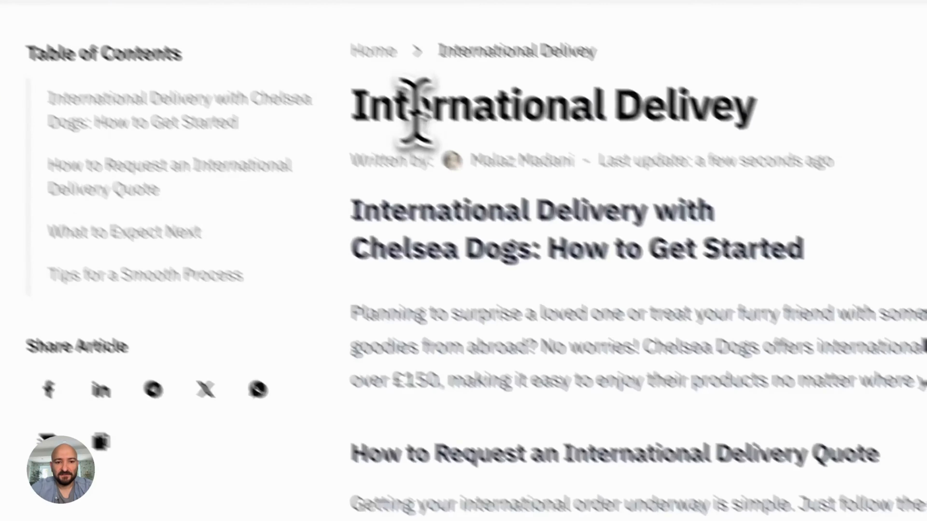
{"action": "left_click_drag", "start_coordinate": [414, 110], "coordinate": [637, 145]}
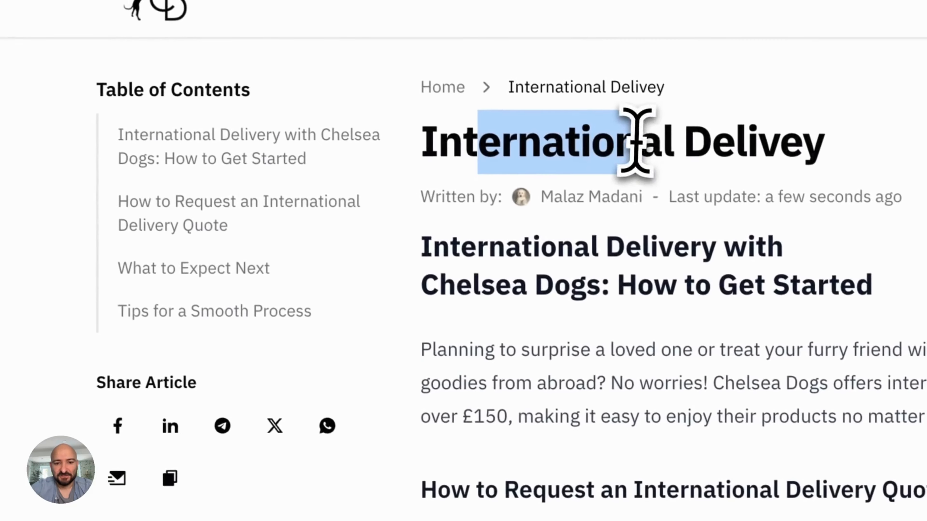
{"action": "scroll", "coordinate": [598, 381], "scroll_direction": "down", "scroll_amount": 7}
{"action": "scroll", "coordinate": [587, 385], "scroll_direction": "up", "scroll_amount": 7}
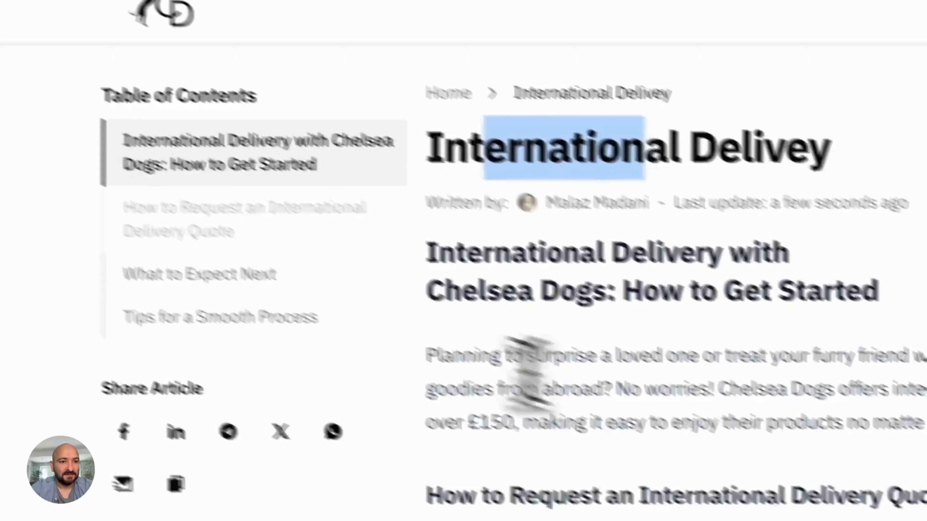
Return to the help center home page, then go to the help center settings
{"action": "left_click", "coordinate": [349, 106]}
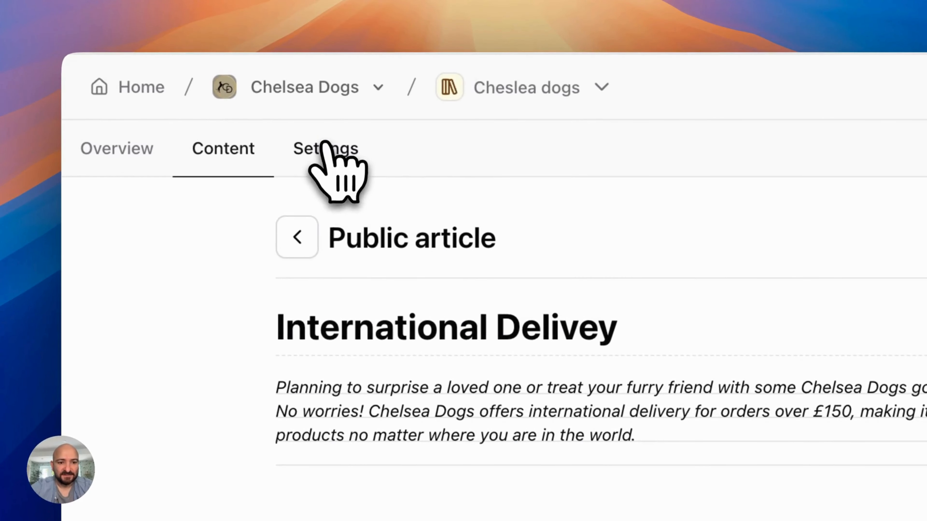
{"action": "left_click", "coordinate": [324, 148]}
{"action": "scroll", "coordinate": [442, 427], "scroll_direction": "down", "scroll_amount": 15}
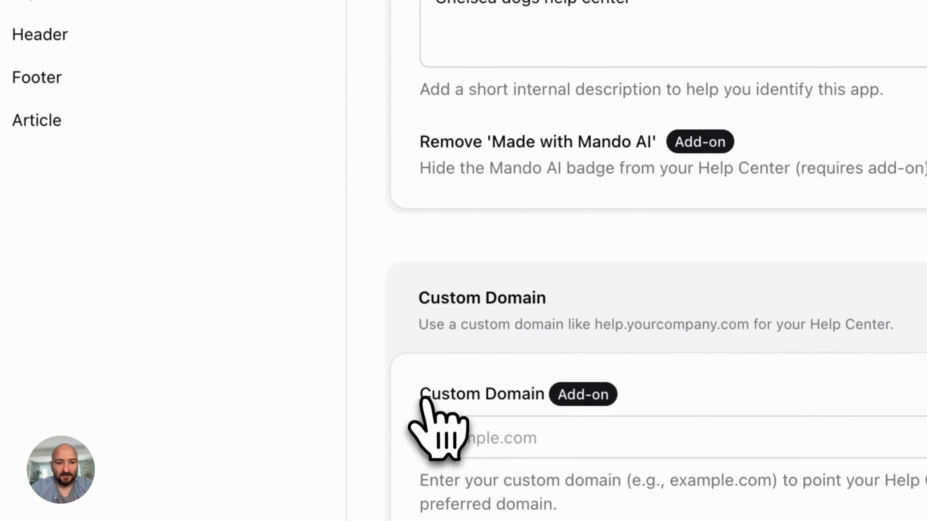
Enter support.chelseadogs.com as the custom domain and save the change
{"action": "scroll", "coordinate": [449, 409], "scroll_direction": "down", "scroll_amount": 10}
{"action": "left_click", "coordinate": [506, 74]}
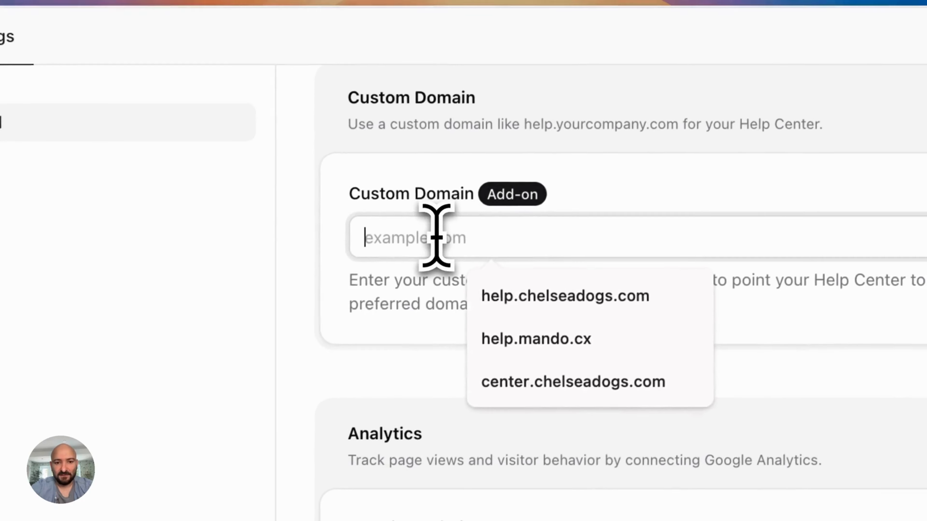
{"action": "type", "text": "support.chelsea"}
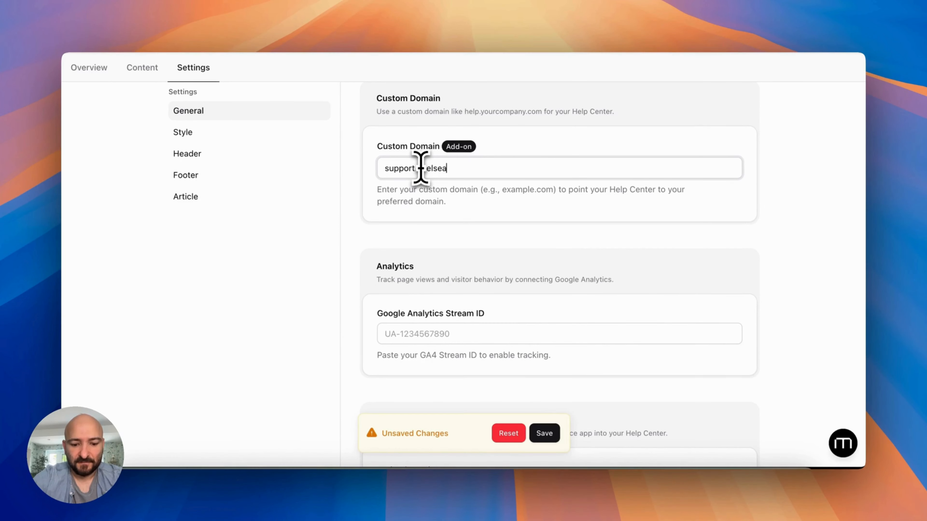
{"action": "type", "text": "dogs.com"}
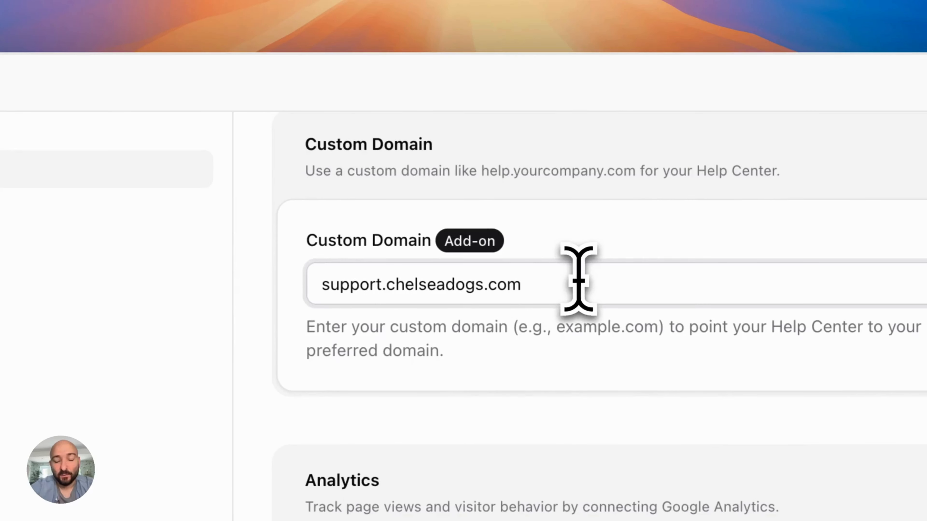
{"action": "left_click_drag", "start_coordinate": [623, 260], "coordinate": [360, 265]}
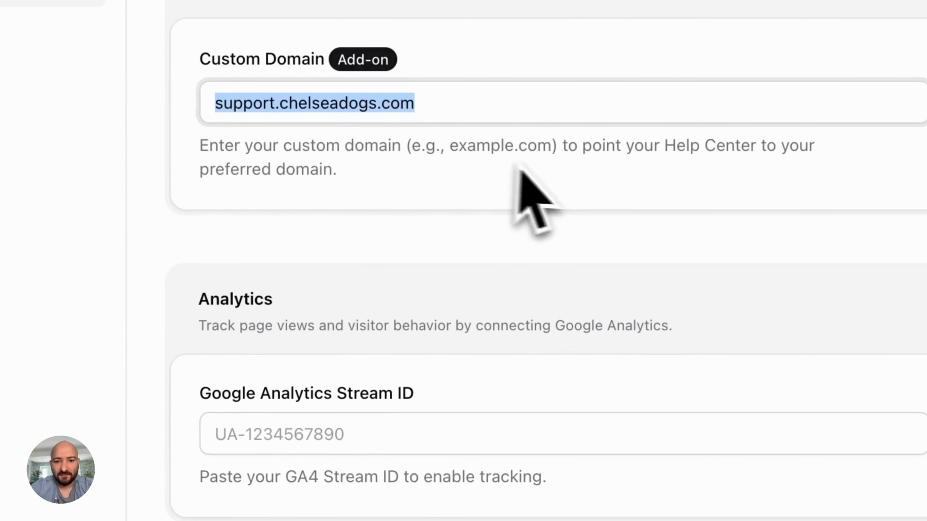
{"action": "scroll", "coordinate": [588, 348], "scroll_direction": "down", "scroll_amount": 4}
{"action": "scroll", "coordinate": [588, 348], "scroll_direction": "up", "scroll_amount": 3}
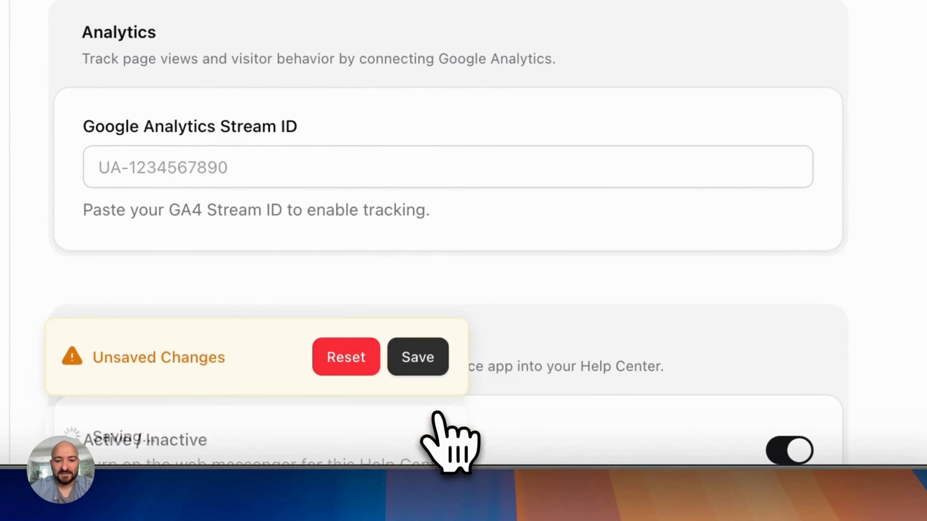
{"action": "left_click", "coordinate": [416, 356]}
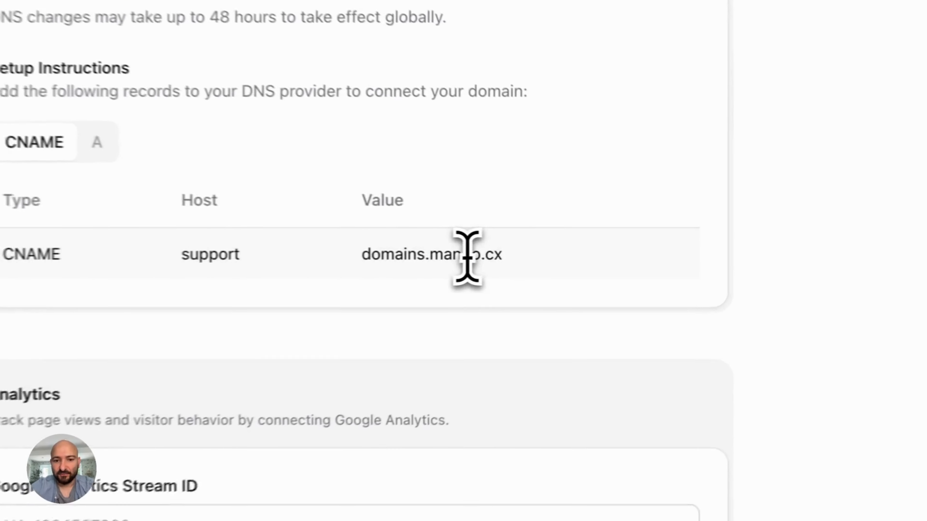
Inspect the CNAME record value domains.mando.cx and the A records for support.chelseadogs.com
{"action": "double_click", "coordinate": [623, 254]}
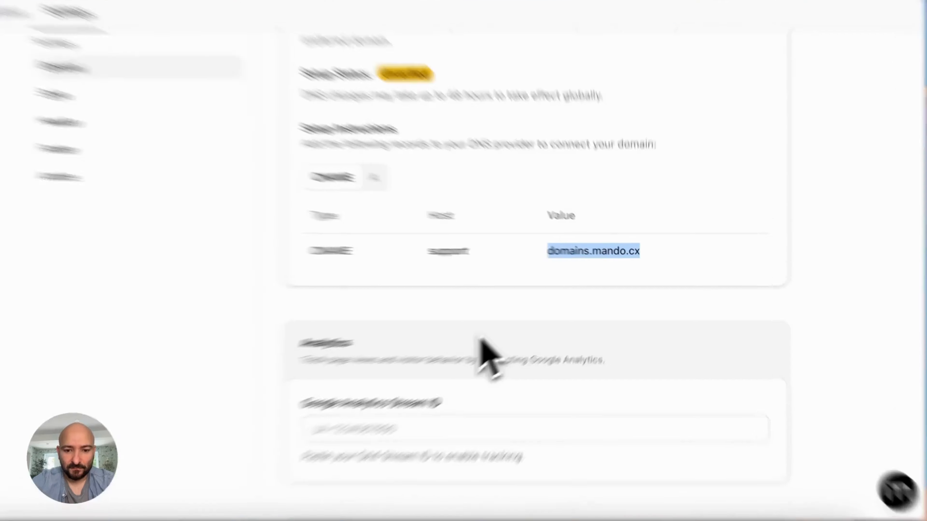
{"action": "left_click", "coordinate": [514, 318]}
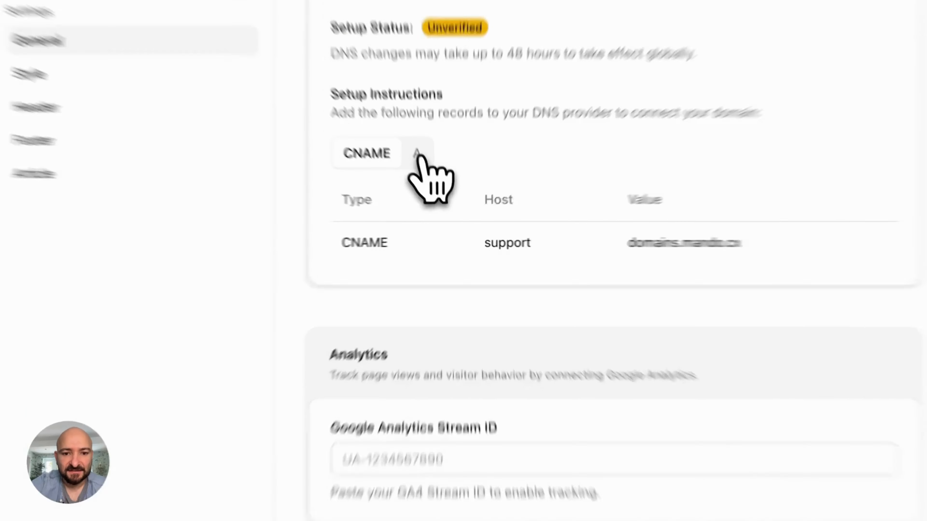
{"action": "left_click", "coordinate": [432, 184]}
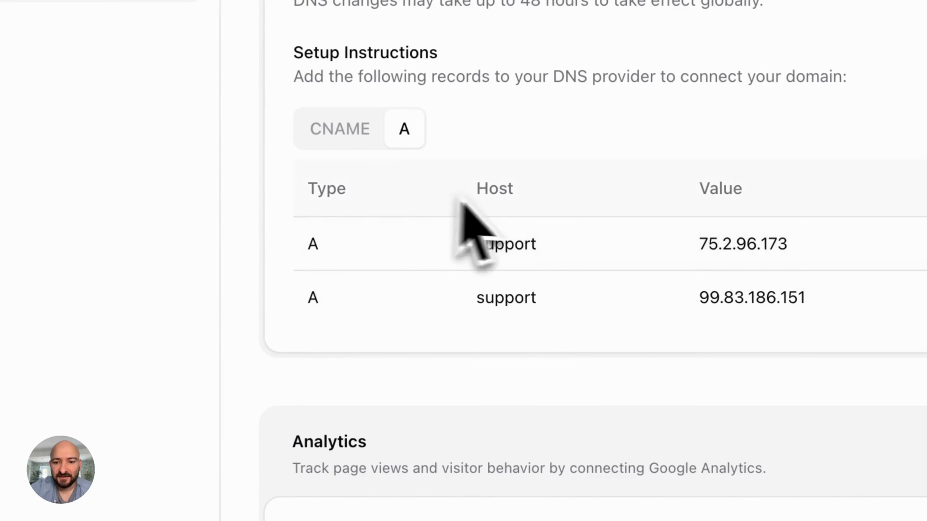
{"action": "left_click", "coordinate": [350, 140]}
{"action": "double_click", "coordinate": [330, 249]}
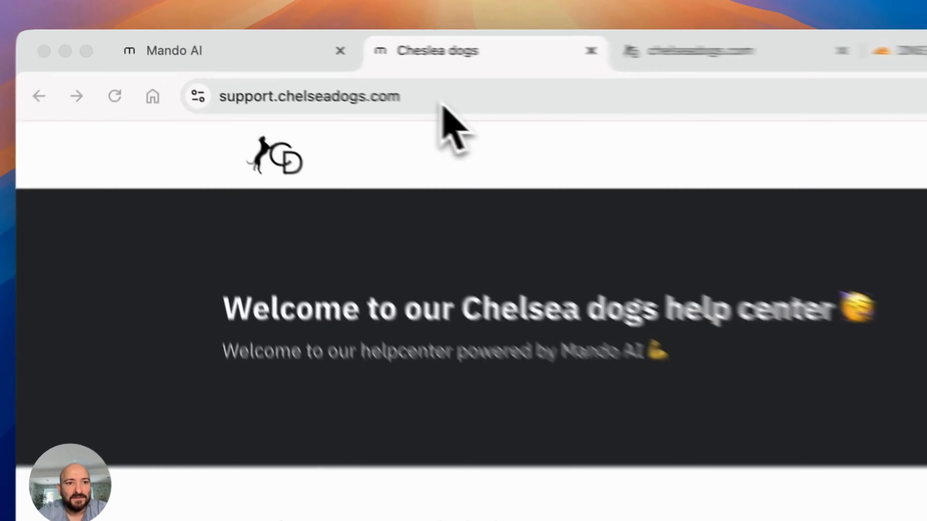
Check the help center at support.chelseadogs.com and open its International Delivey article
{"action": "left_click", "coordinate": [301, 68]}
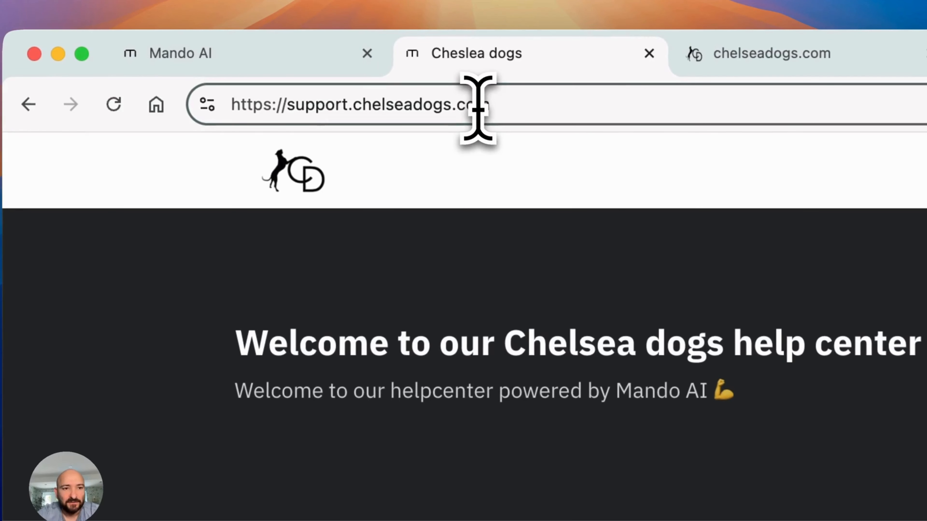
{"action": "double_click", "coordinate": [320, 99]}
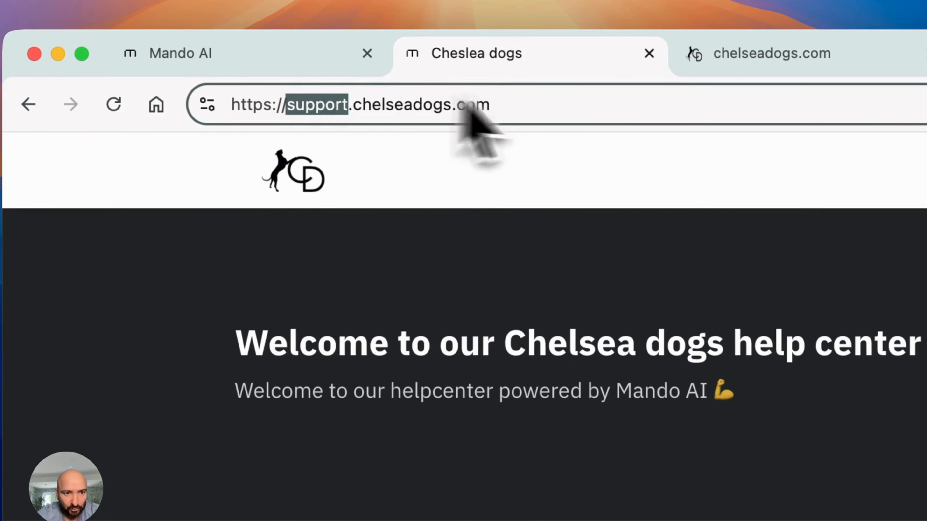
{"action": "scroll", "coordinate": [405, 321], "scroll_direction": "down", "scroll_amount": 3}
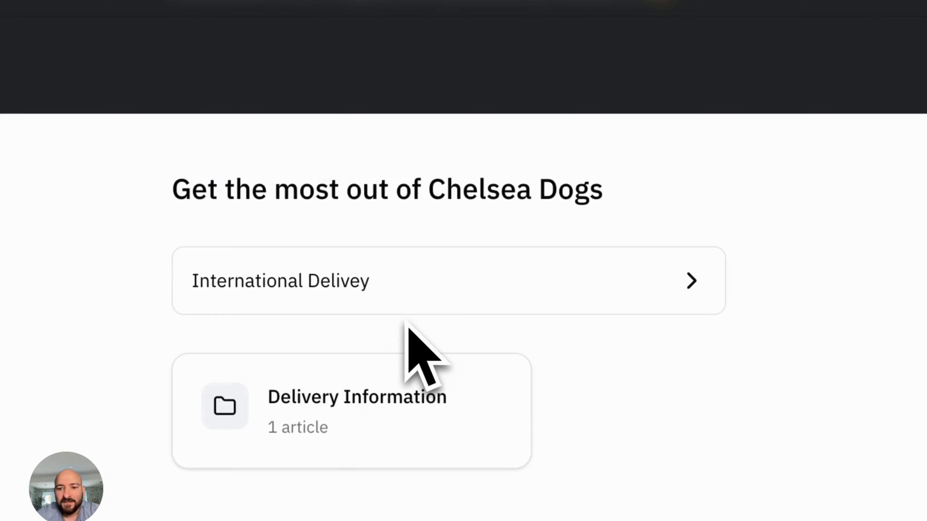
{"action": "left_click", "coordinate": [522, 311]}
{"action": "scroll", "coordinate": [523, 311], "scroll_direction": "down", "scroll_amount": 15}
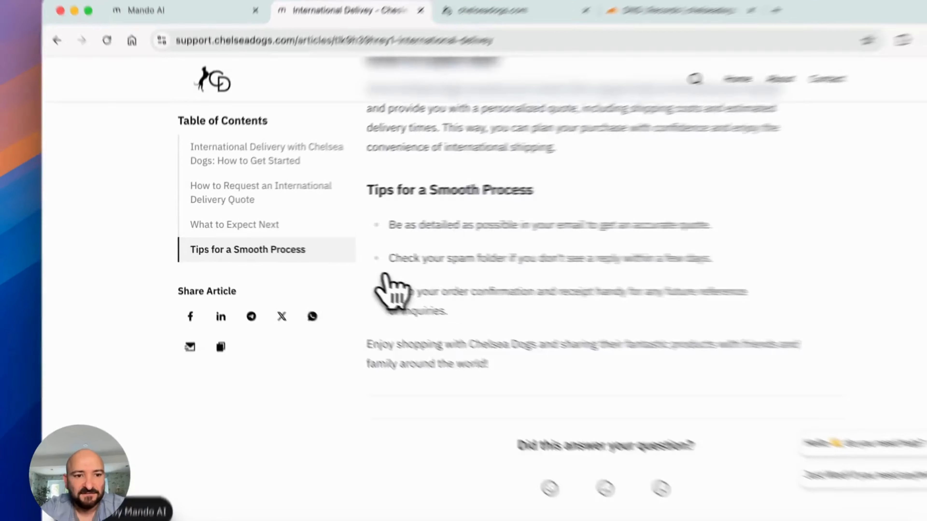
{"action": "scroll", "coordinate": [584, 132], "scroll_direction": "up", "scroll_amount": 15}
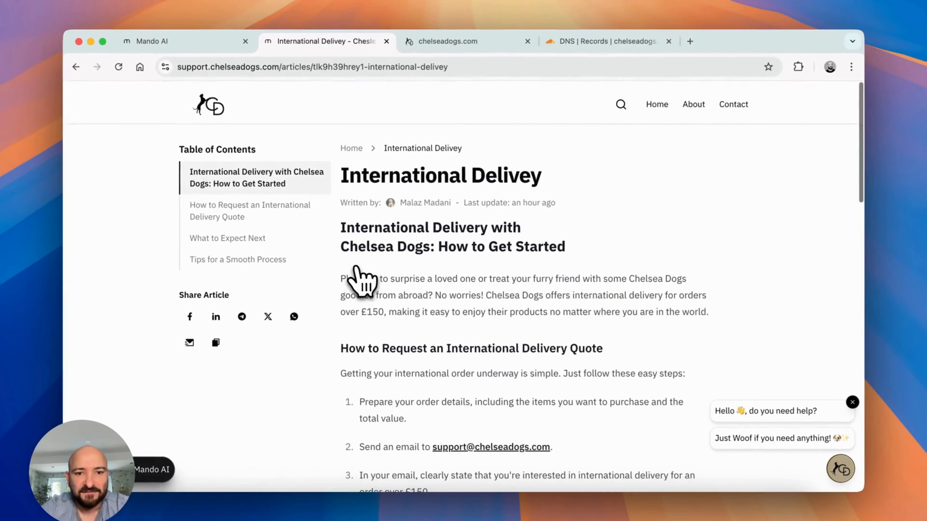
{"action": "scroll", "coordinate": [361, 278], "scroll_direction": "down", "scroll_amount": 15}
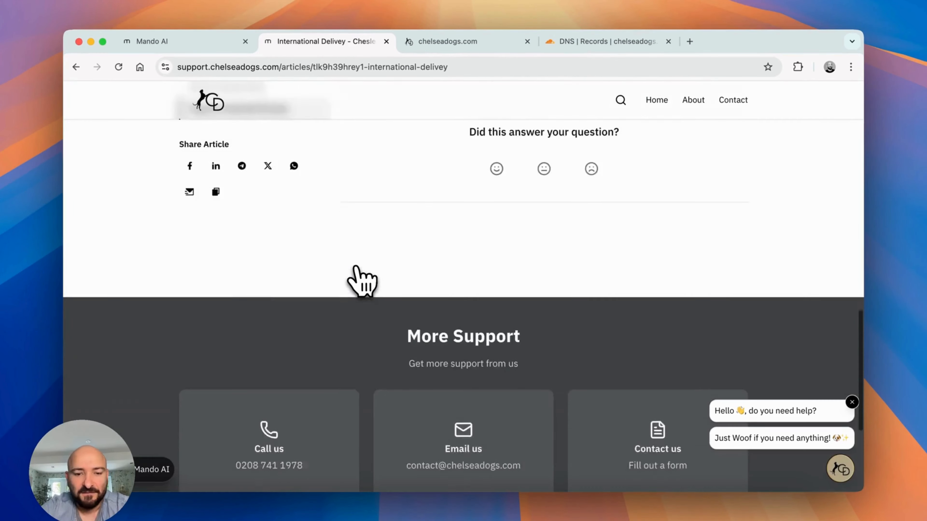
{"action": "scroll", "coordinate": [361, 279], "scroll_direction": "up", "scroll_amount": 15}
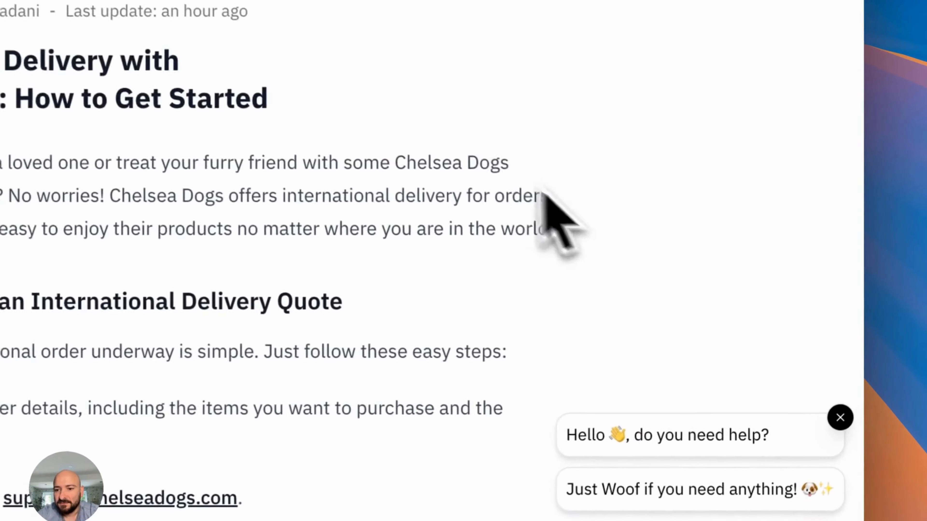
Open the messenger on the article, then return to the Mando AI organization app list
{"action": "left_click", "coordinate": [792, 436]}
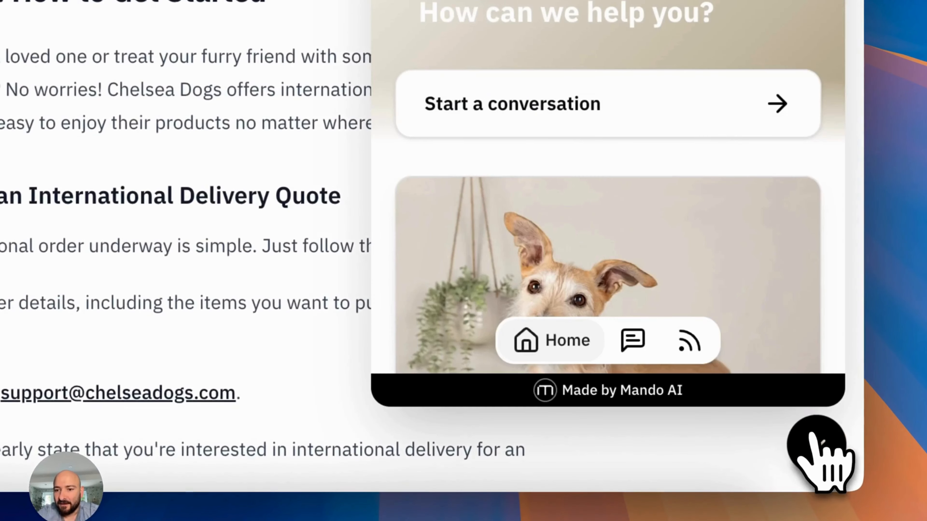
{"action": "scroll", "coordinate": [715, 205], "scroll_direction": "down", "scroll_amount": 2}
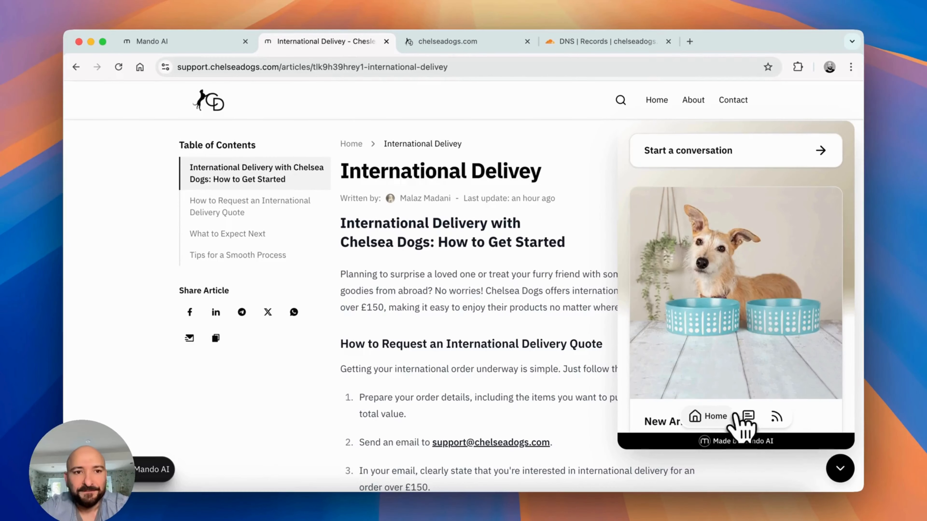
{"action": "left_click", "coordinate": [189, 38]}
{"action": "left_click", "coordinate": [303, 104]}
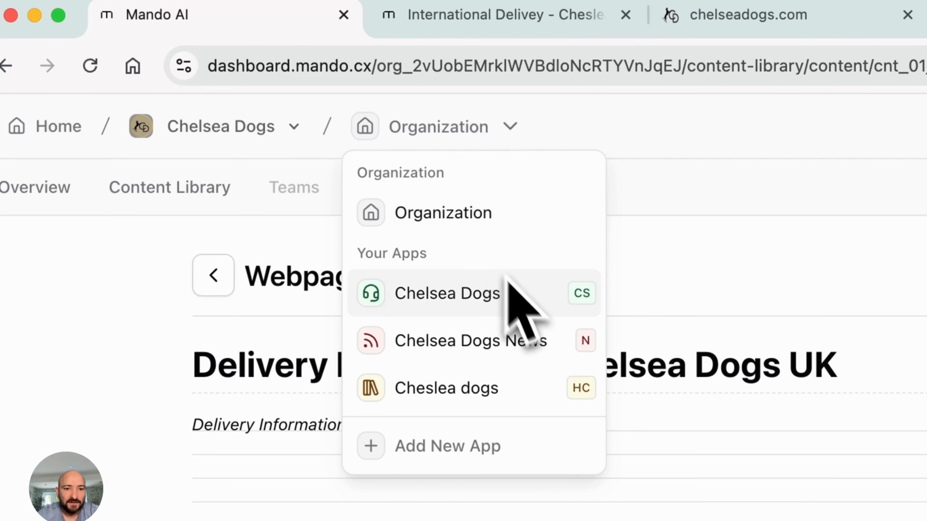
In Chelsea Dogs' Website Messenger channel, activate Help Center, select Cheslea dogs, and save
{"action": "left_click", "coordinate": [531, 308]}
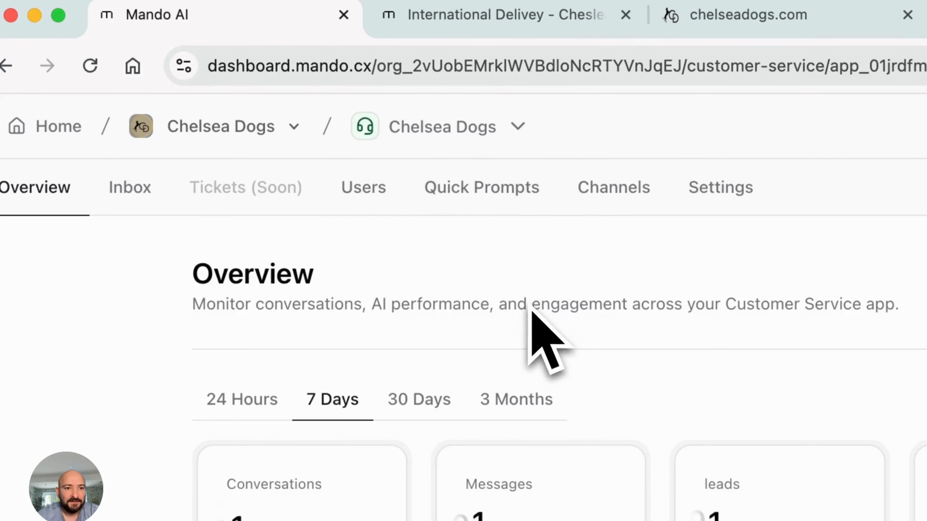
{"action": "left_click", "coordinate": [630, 185]}
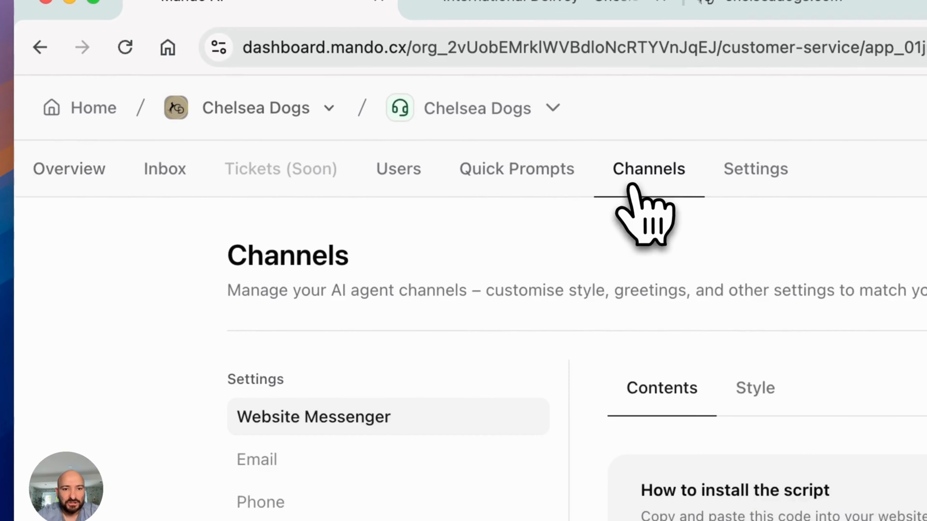
{"action": "scroll", "coordinate": [672, 445], "scroll_direction": "down", "scroll_amount": 5}
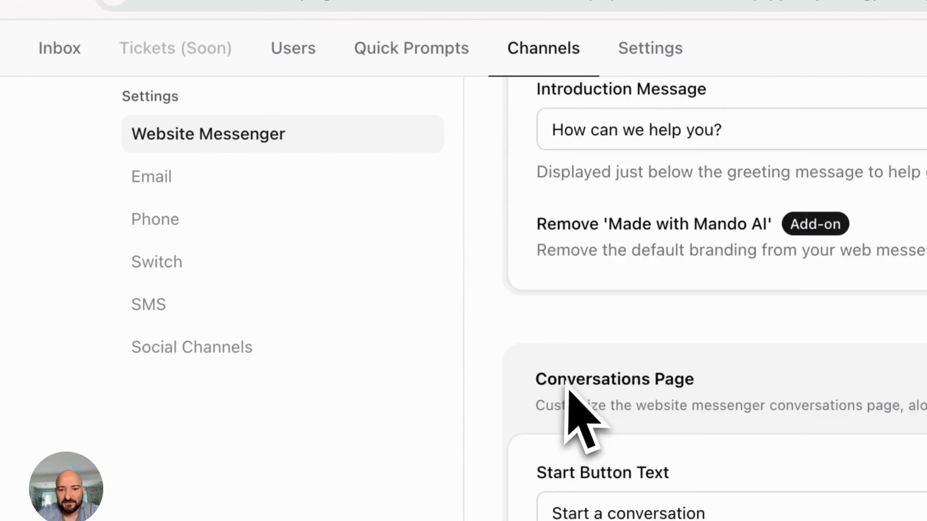
{"action": "scroll", "coordinate": [567, 389], "scroll_direction": "down", "scroll_amount": 15}
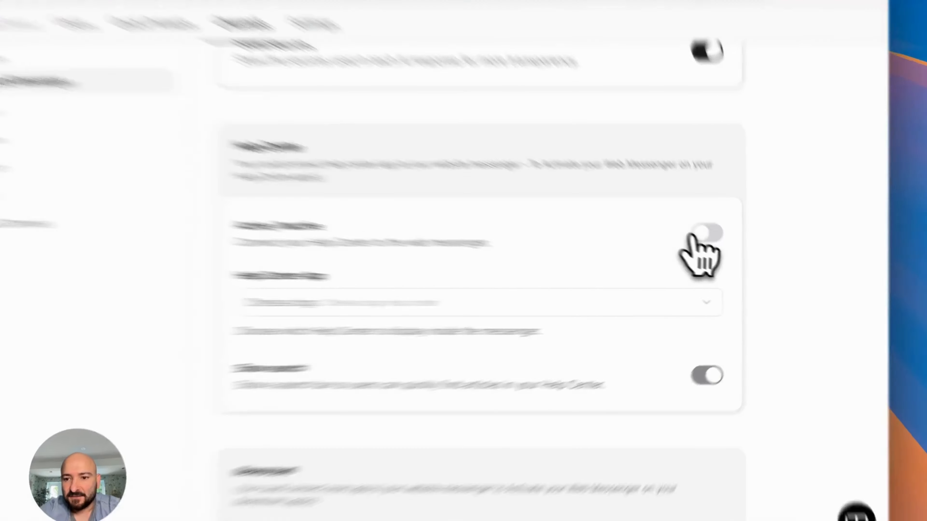
{"action": "left_click", "coordinate": [727, 252]}
{"action": "left_click", "coordinate": [620, 302]}
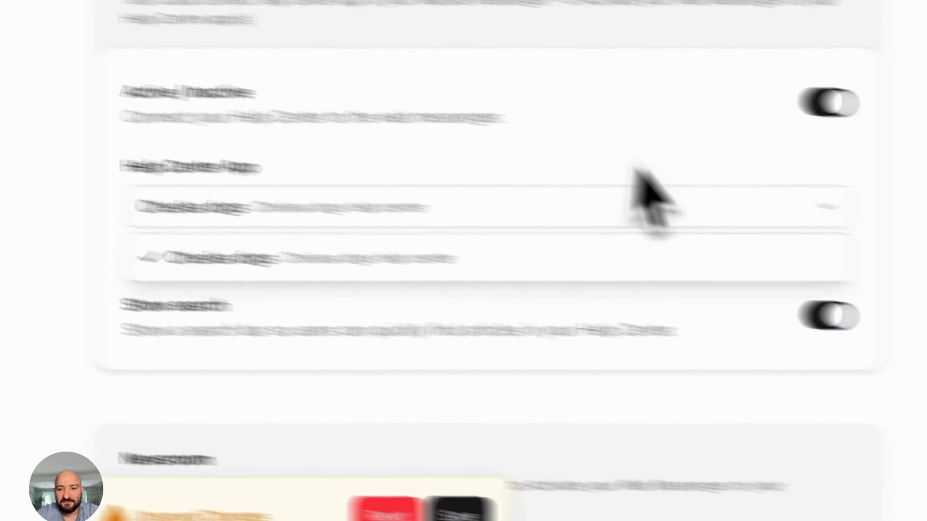
{"action": "left_click", "coordinate": [811, 190]}
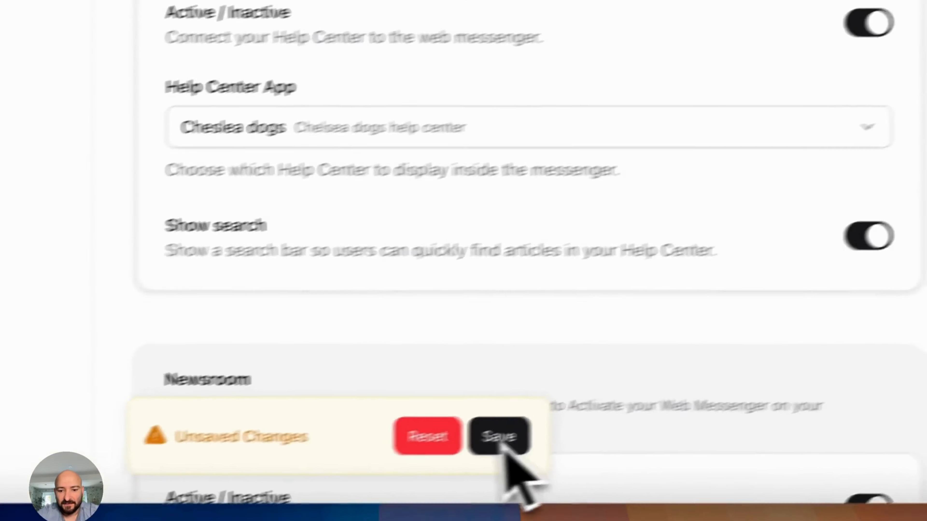
{"action": "left_click", "coordinate": [500, 439]}
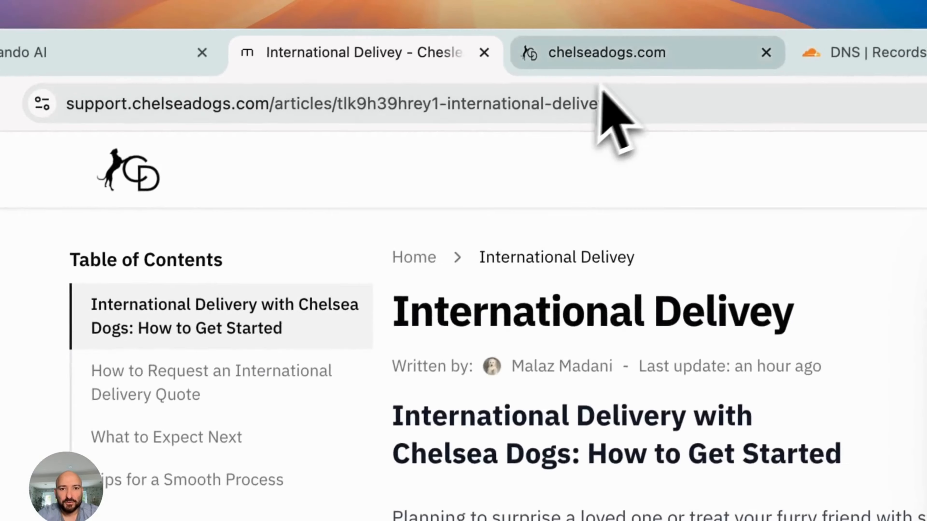
On chelseadogs.com, read Delivery Information > International Delivey in the messenger's Help tab, then go back
{"action": "left_click", "coordinate": [627, 65]}
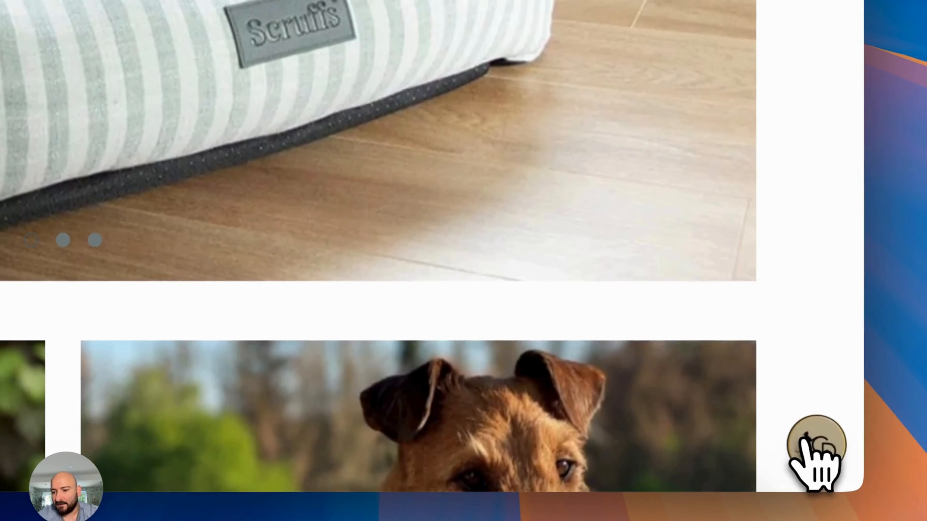
{"action": "left_click", "coordinate": [816, 445]}
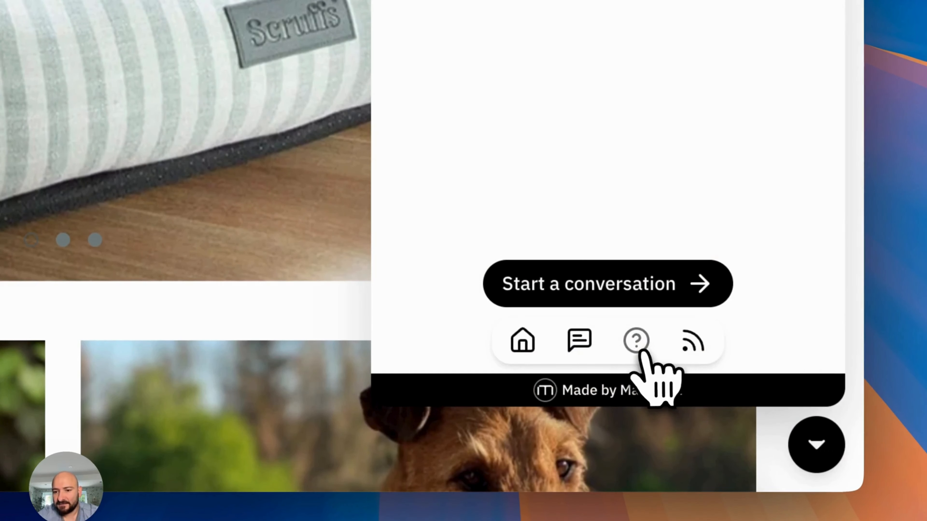
{"action": "left_click", "coordinate": [638, 348]}
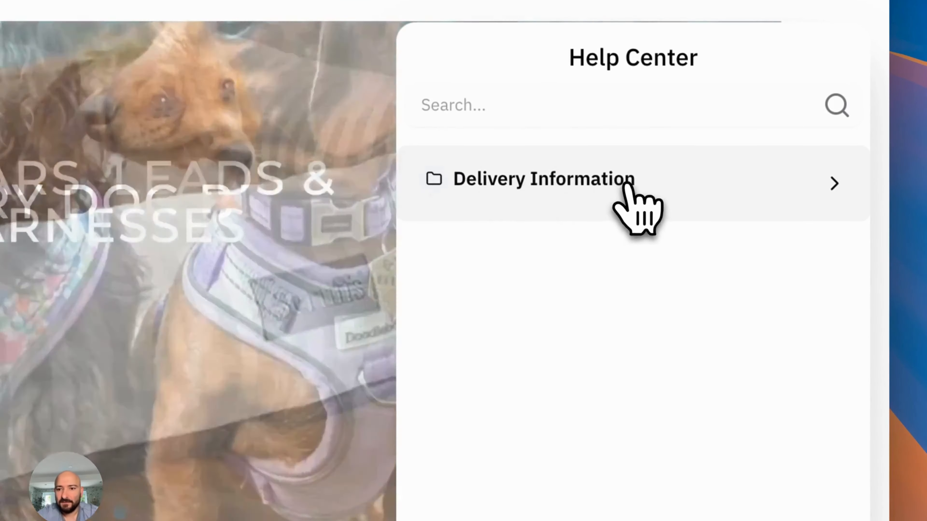
{"action": "left_click", "coordinate": [625, 135]}
{"action": "left_click", "coordinate": [557, 233]}
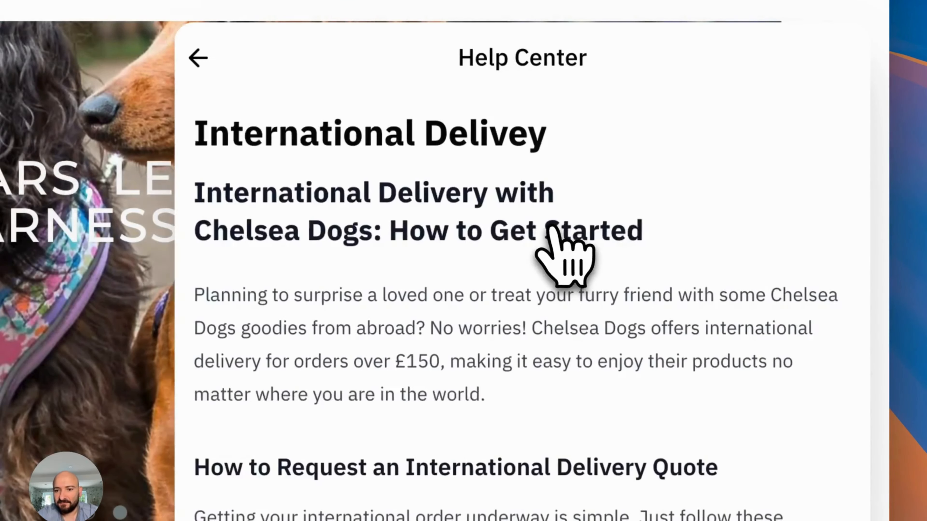
{"action": "scroll", "coordinate": [511, 347], "scroll_direction": "down", "scroll_amount": 10}
{"action": "scroll", "coordinate": [493, 365], "scroll_direction": "down", "scroll_amount": 5}
{"action": "scroll", "coordinate": [493, 370], "scroll_direction": "up", "scroll_amount": 15}
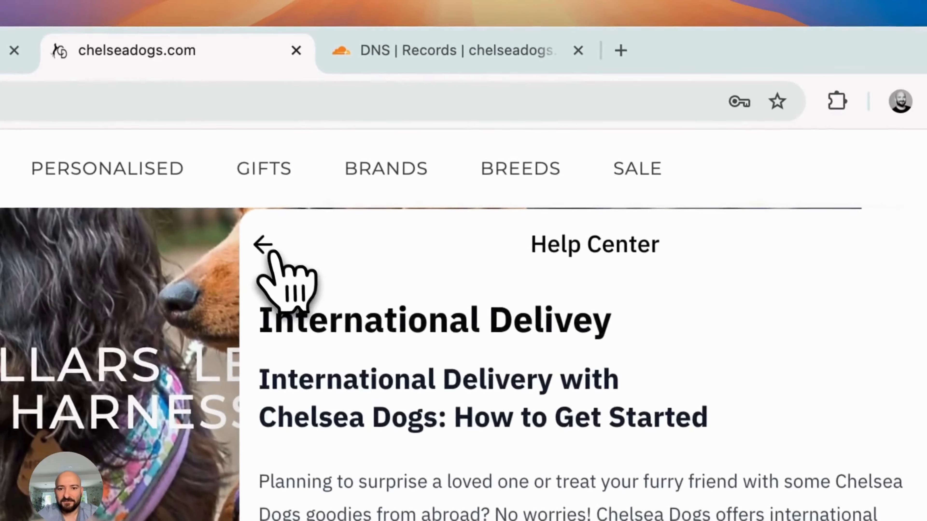
{"action": "left_click", "coordinate": [264, 244]}
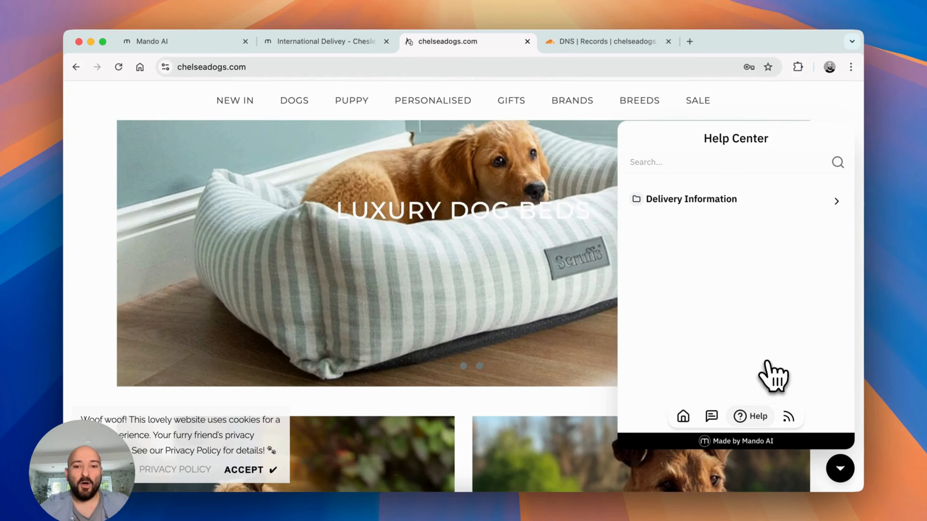
Start a messenger conversation asking "Do you offer international delivery?"
{"action": "left_click", "coordinate": [683, 416]}
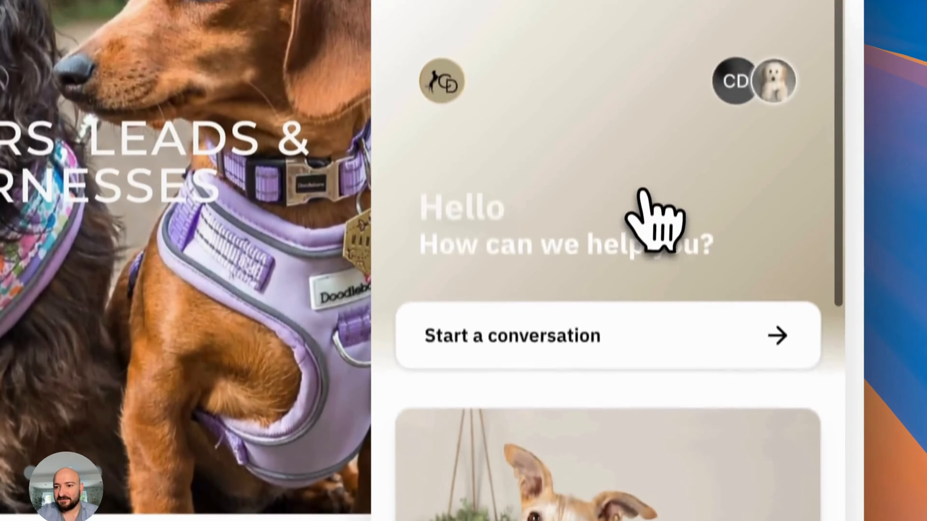
{"action": "scroll", "coordinate": [751, 205], "scroll_direction": "down", "scroll_amount": 3}
{"action": "left_click", "coordinate": [618, 106]}
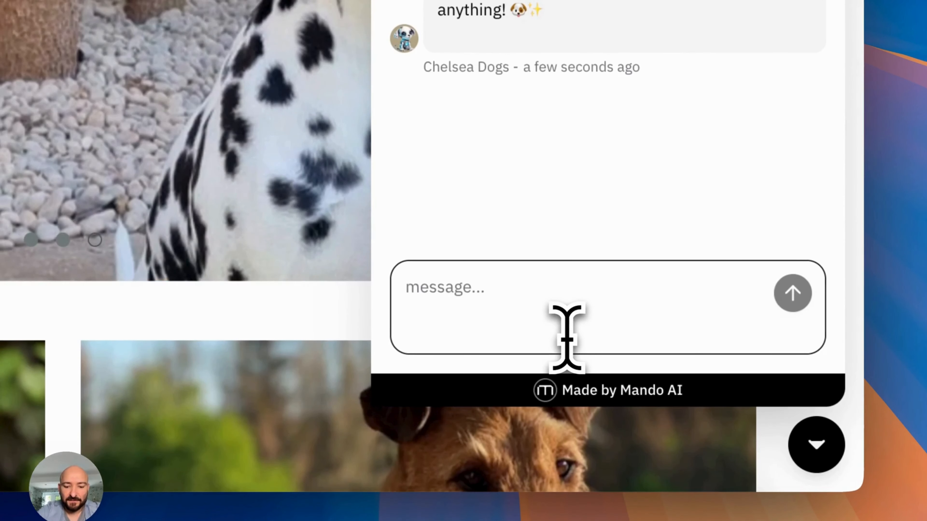
{"action": "type", "text": "Do you offer international deli"}
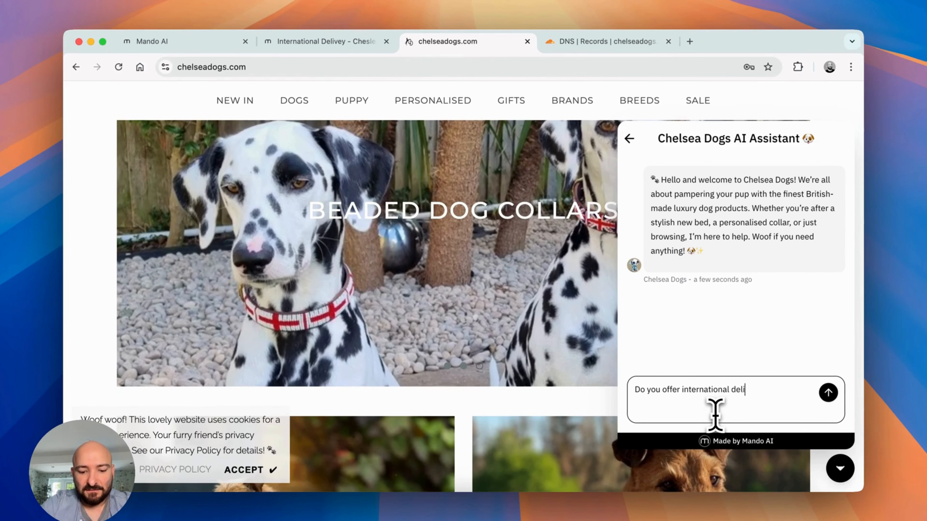
{"action": "type", "text": "very?"}
{"action": "key", "text": "Return"}
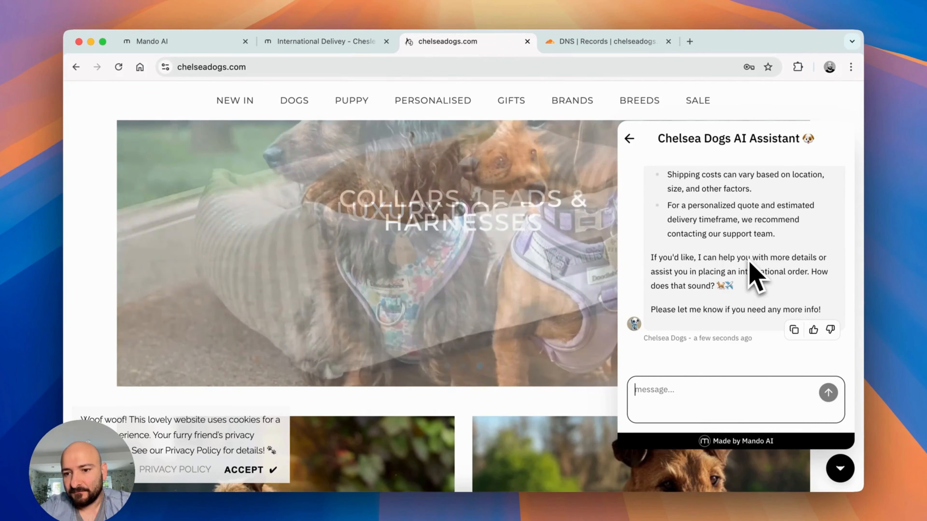
Review the AI reply, highlighting the worldwide shipping sentence and the Shipping costs bullet
{"action": "scroll", "coordinate": [751, 276], "scroll_direction": "up", "scroll_amount": 5}
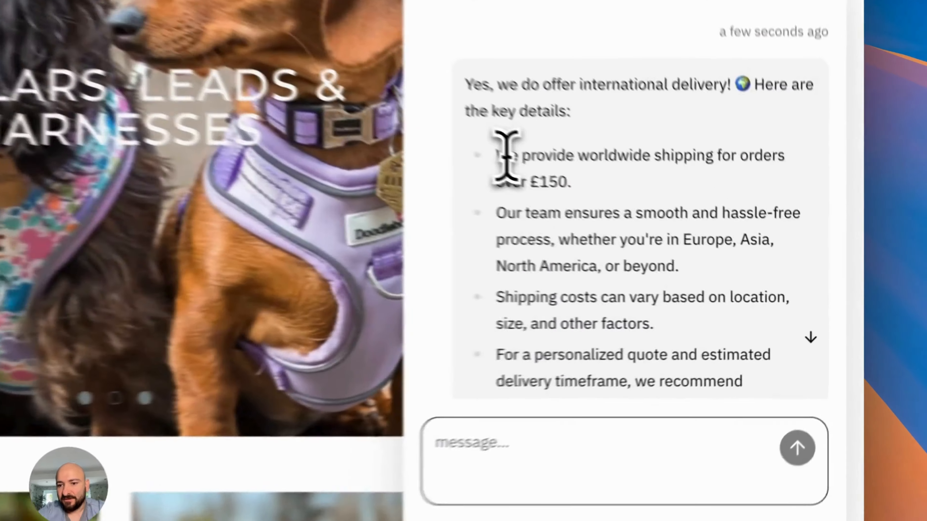
{"action": "left_click_drag", "start_coordinate": [505, 157], "coordinate": [588, 199]}
{"action": "left_click", "coordinate": [531, 175]}
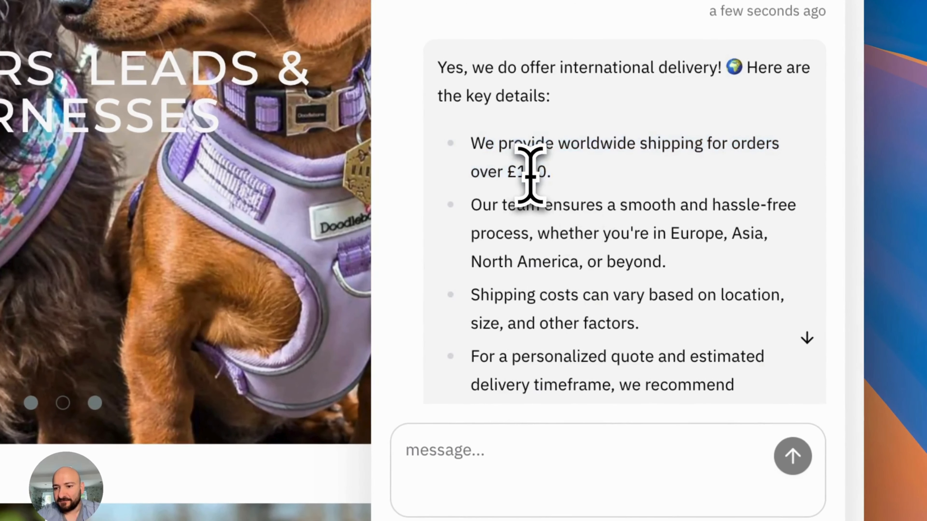
{"action": "scroll", "coordinate": [530, 175], "scroll_direction": "down", "scroll_amount": 5}
{"action": "scroll", "coordinate": [531, 175], "scroll_direction": "down", "scroll_amount": 1}
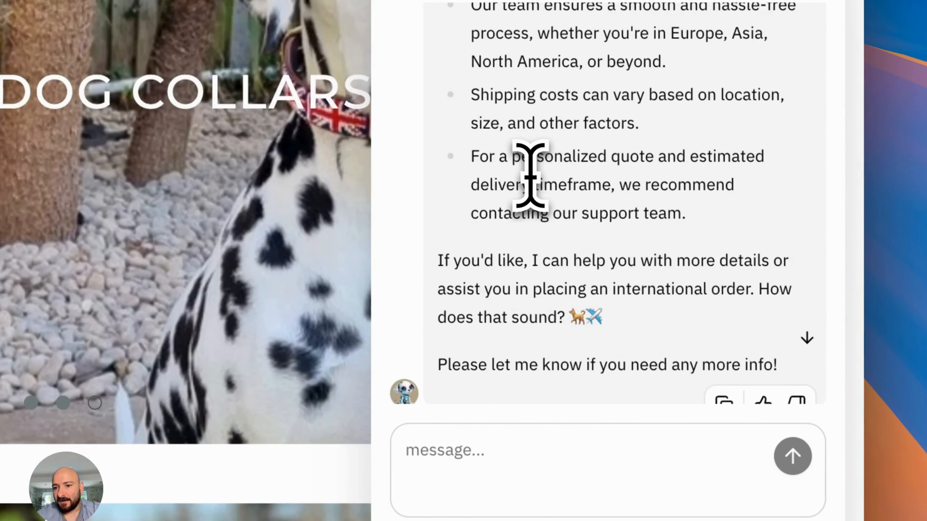
{"action": "left_click_drag", "start_coordinate": [469, 104], "coordinate": [623, 130]}
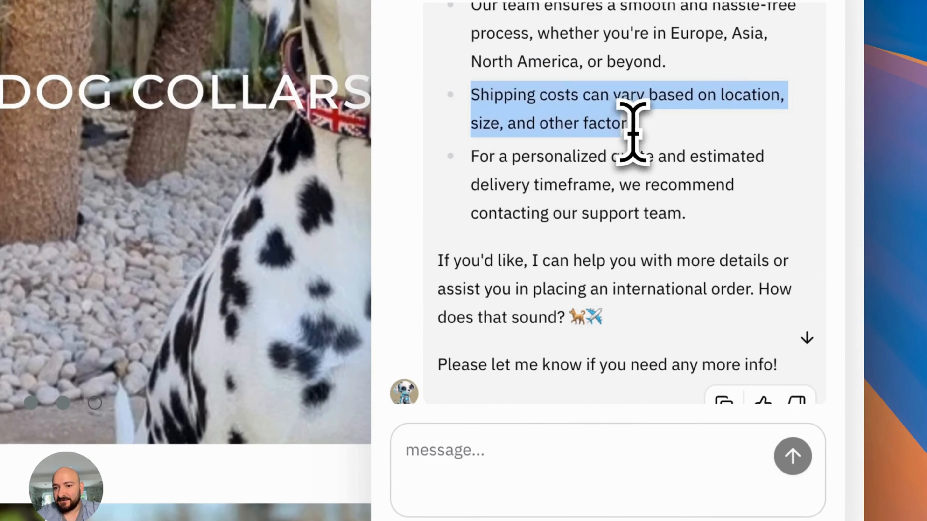
{"action": "left_click", "coordinate": [632, 131]}
{"action": "scroll", "coordinate": [631, 135], "scroll_direction": "down", "scroll_amount": 3}
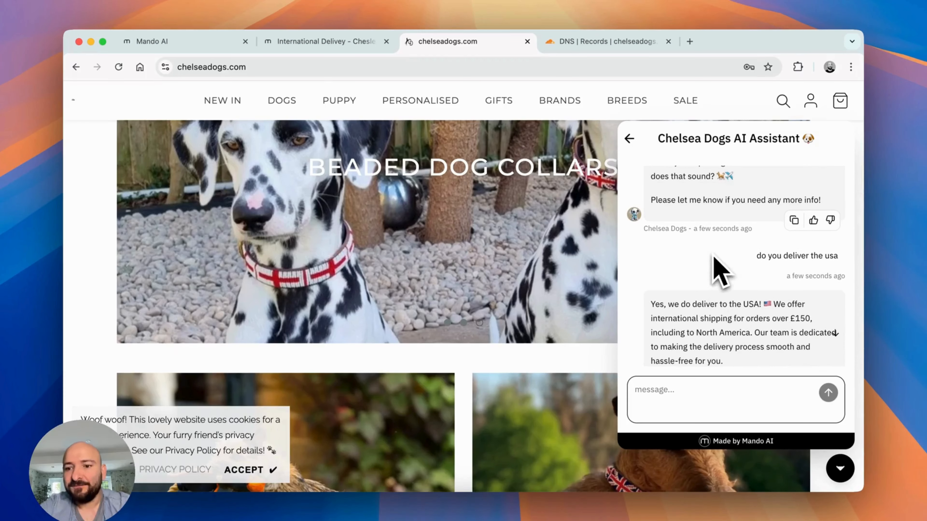